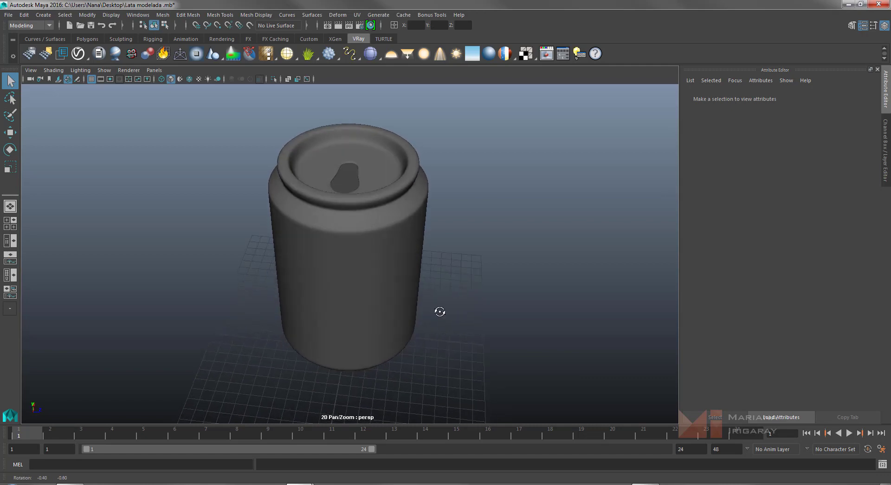
- Examine the modelled can from the side, above and below, including its lid opening and base
{"action": "left_click_drag", "start_coordinate": [440, 310], "coordinate": [450, 284], "text": "alt"}
{"action": "left_click_drag", "start_coordinate": [338, 300], "coordinate": [302, 333], "text": "alt"}
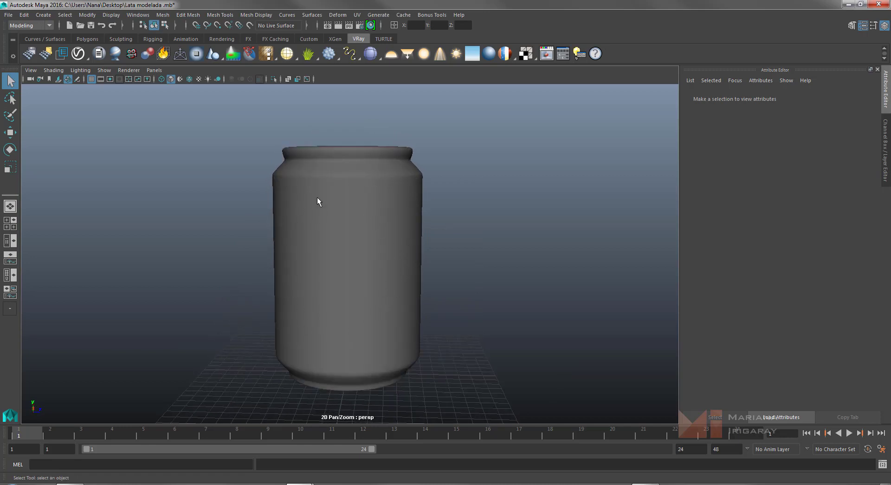
{"action": "left_click_drag", "start_coordinate": [297, 294], "coordinate": [349, 371], "text": "alt"}
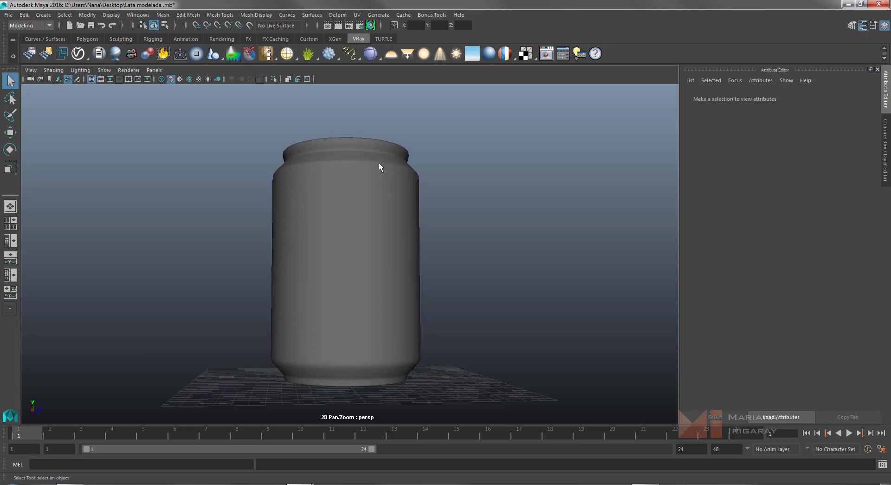
{"action": "mouse_move", "coordinate": [379, 162]}
{"action": "left_mouse_down", "text": "alt"}
{"action": "mouse_move", "coordinate": [400, 234]}
{"action": "mouse_move", "coordinate": [383, 146]}
{"action": "left_mouse_up", "text": "alt"}
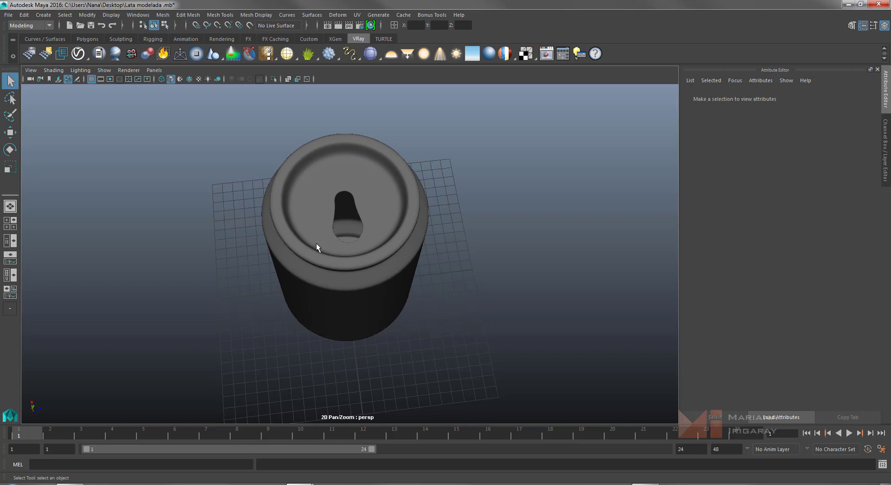
{"action": "left_click_drag", "start_coordinate": [316, 243], "coordinate": [417, 305], "text": "alt"}
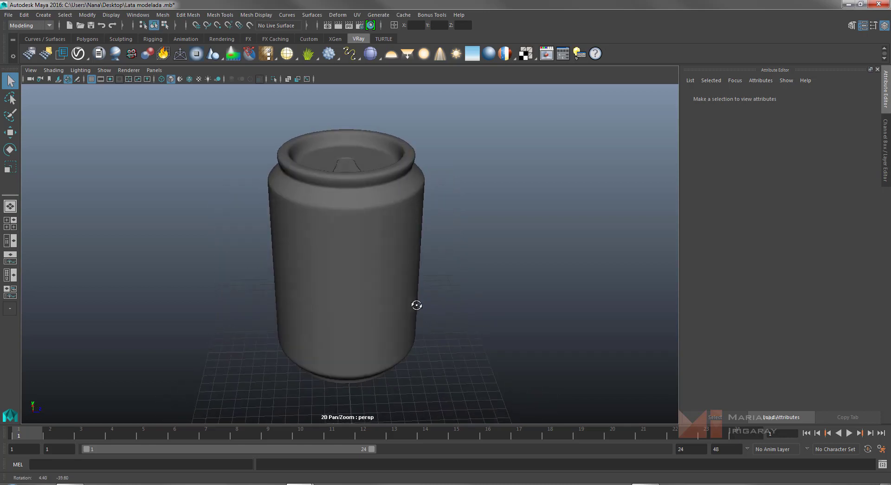
{"action": "left_click_drag", "start_coordinate": [427, 244], "coordinate": [428, 216], "text": "alt"}
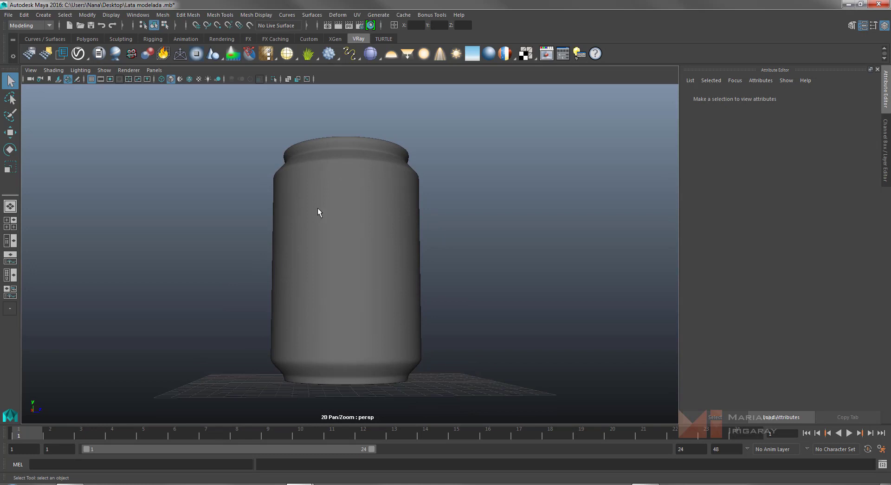
{"action": "left_click_drag", "start_coordinate": [423, 254], "coordinate": [395, 262], "text": "alt"}
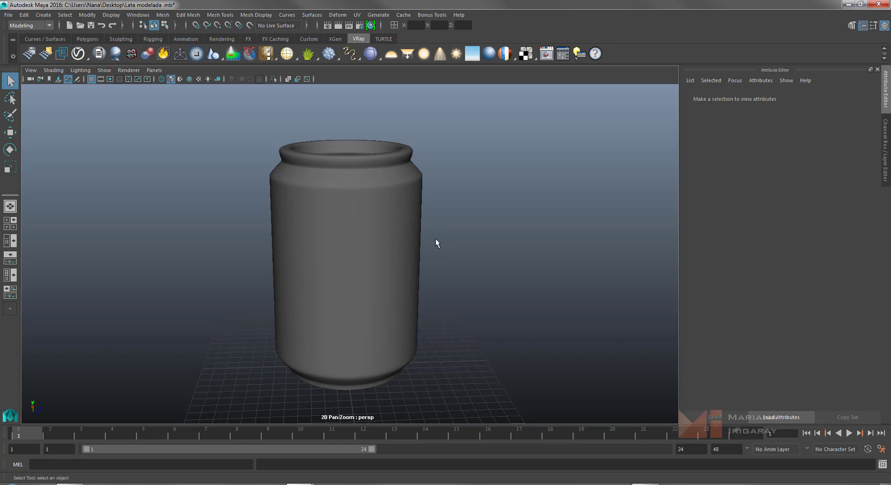
{"action": "middle_click_drag", "start_coordinate": [456, 252], "coordinate": [358, 244], "text": "alt"}
{"action": "left_click_drag", "start_coordinate": [359, 245], "coordinate": [356, 249], "text": "alt"}
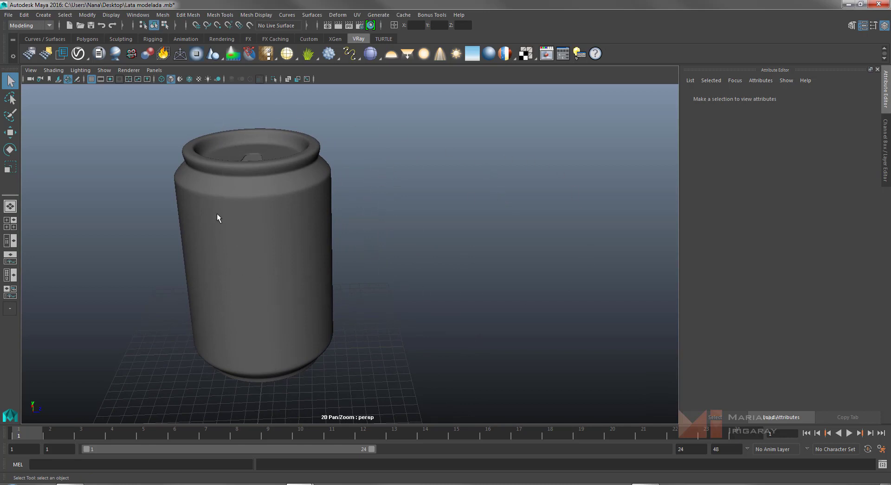
{"action": "left_click_drag", "start_coordinate": [353, 226], "coordinate": [371, 221], "text": "alt"}
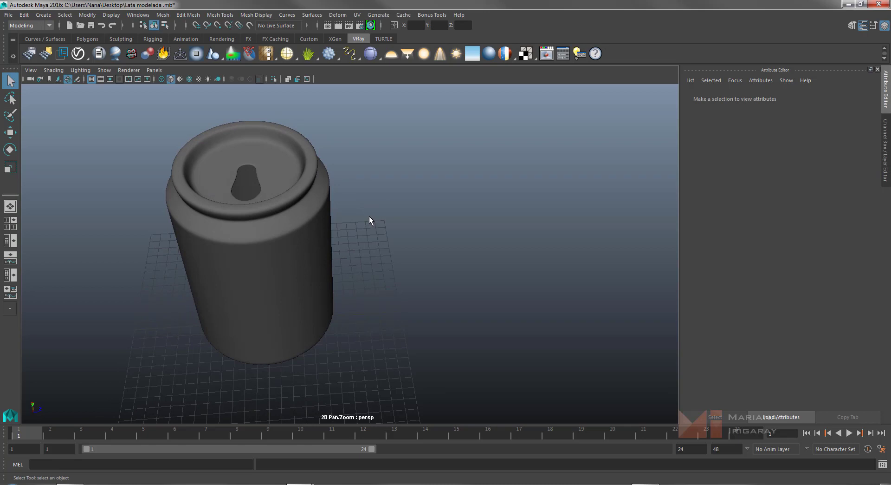
{"action": "left_click_drag", "start_coordinate": [370, 217], "coordinate": [353, 187], "text": "alt"}
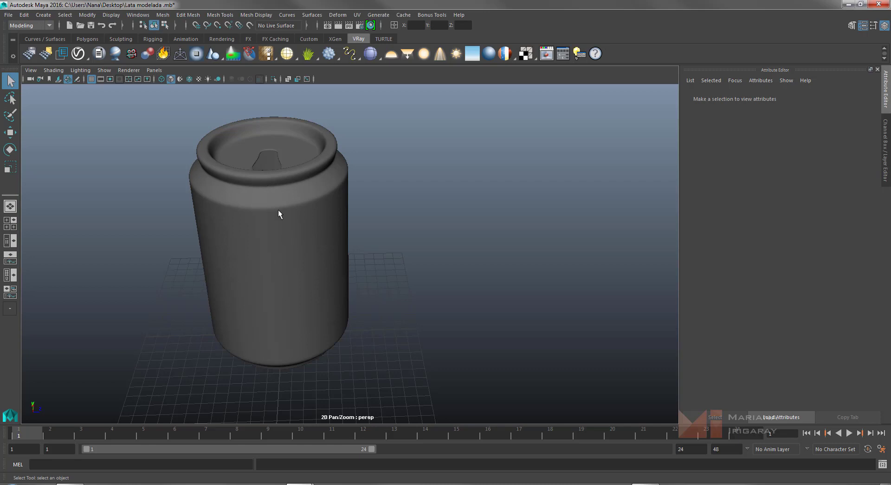
{"action": "left_click_drag", "start_coordinate": [366, 239], "coordinate": [300, 223], "text": "alt"}
- Move the duplicate can sideways off the one it overlaps and delete the duplicate
{"action": "left_click", "coordinate": [300, 227]}
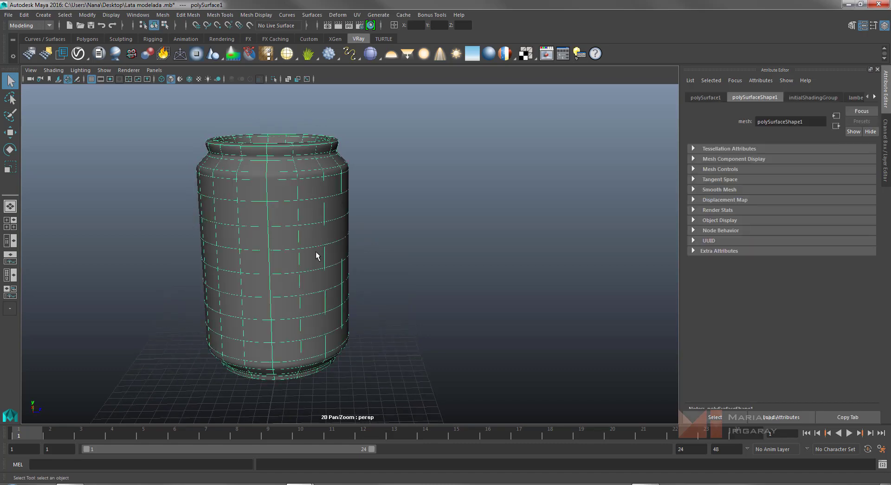
{"action": "key", "text": "w"}
{"action": "left_click_drag", "start_coordinate": [312, 254], "coordinate": [473, 285]}
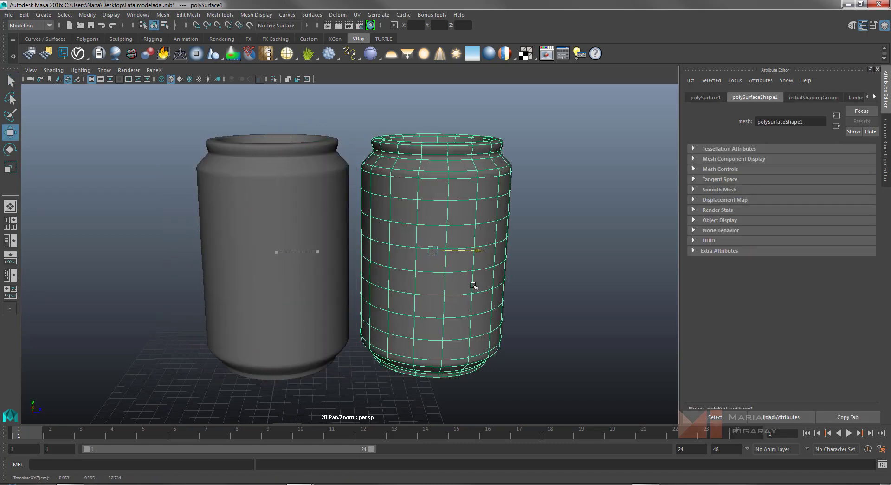
{"action": "key", "text": "Delete"}
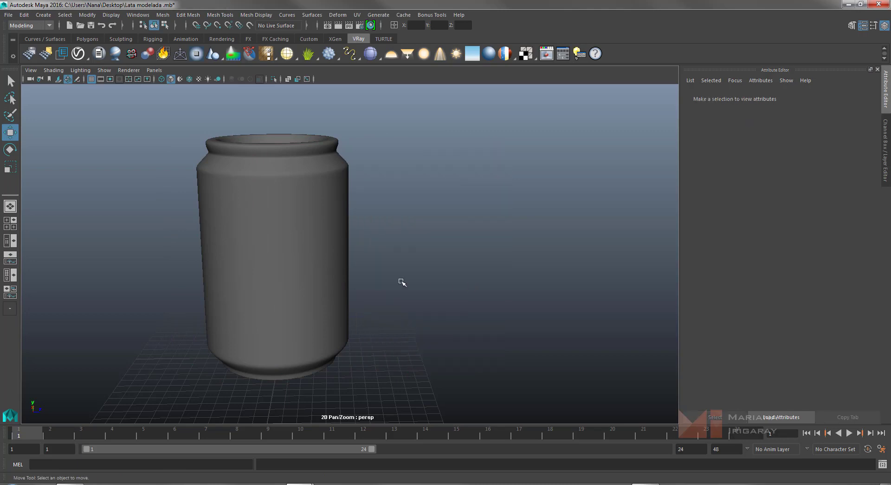
- Try moving the remaining can sideways about 4.18 cm along Z and undo the move
{"action": "left_click", "coordinate": [316, 263]}
{"action": "left_click_drag", "start_coordinate": [320, 247], "coordinate": [370, 250]}
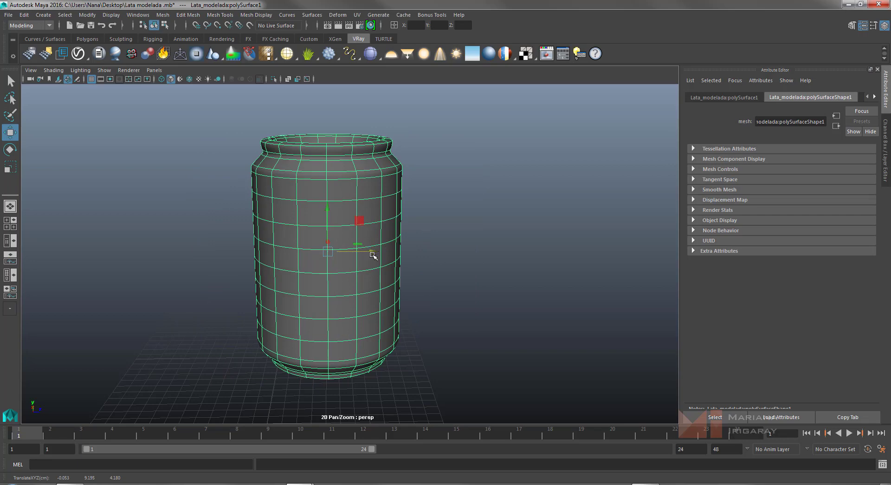
{"action": "key", "text": "ctrl+z"}
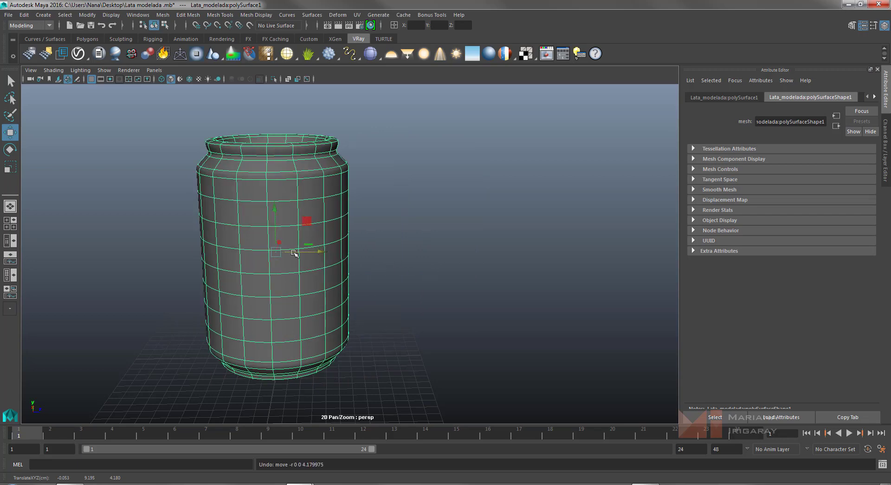
{"action": "left_click_drag", "start_coordinate": [406, 268], "coordinate": [410, 259], "text": "alt"}
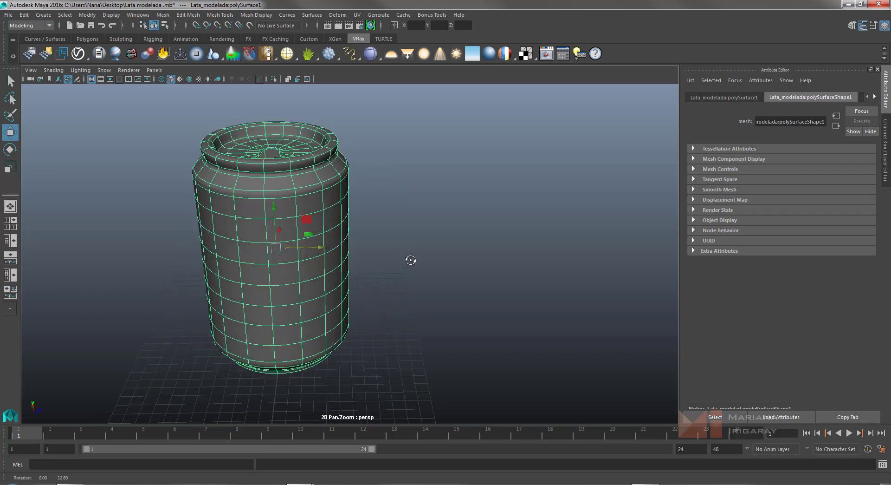
- Select the can and open its UVs in the UV Editor
{"action": "left_click", "coordinate": [356, 15]}
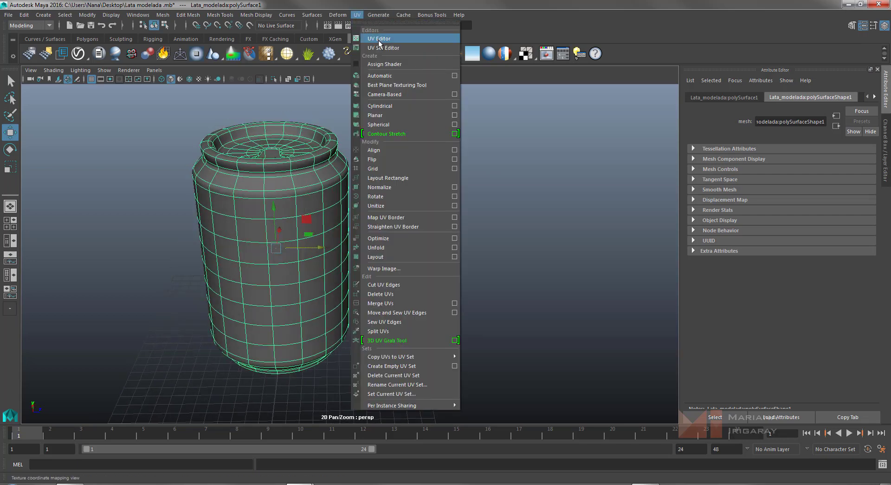
{"action": "left_click", "coordinate": [8, 15]}
{"action": "left_click", "coordinate": [211, 129]}
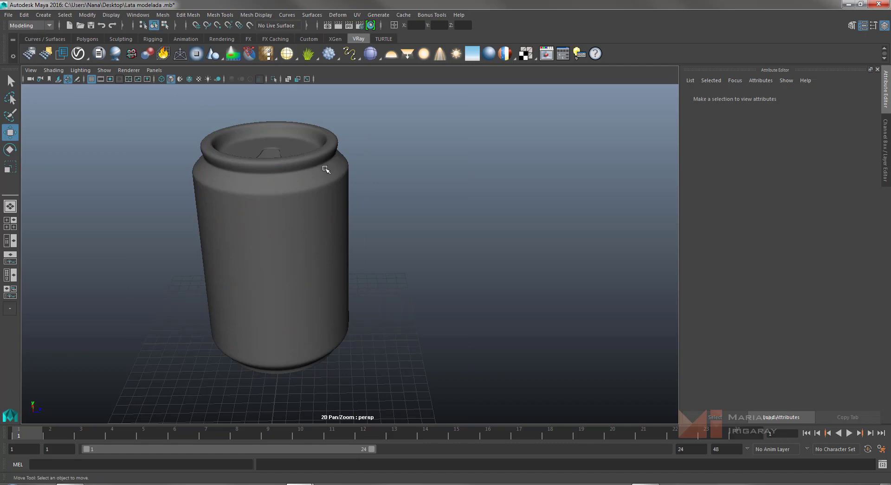
{"action": "left_click", "coordinate": [325, 168]}
{"action": "left_click", "coordinate": [357, 15]}
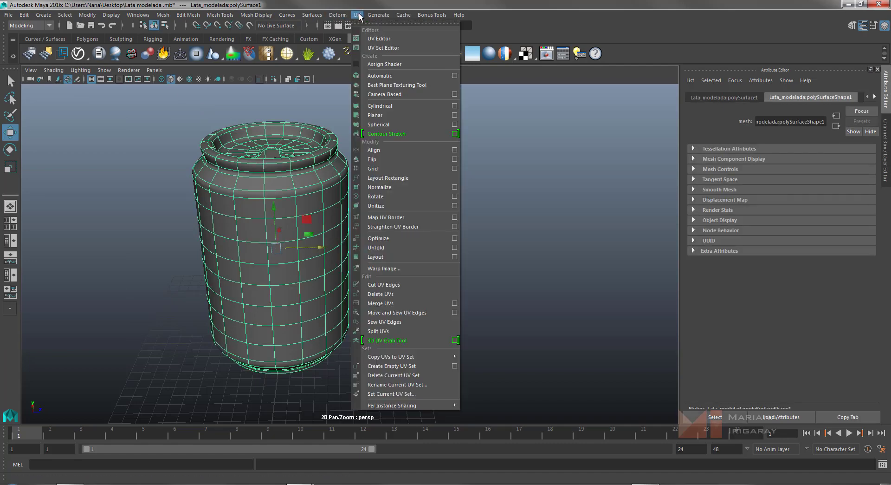
{"action": "left_click", "coordinate": [386, 39]}
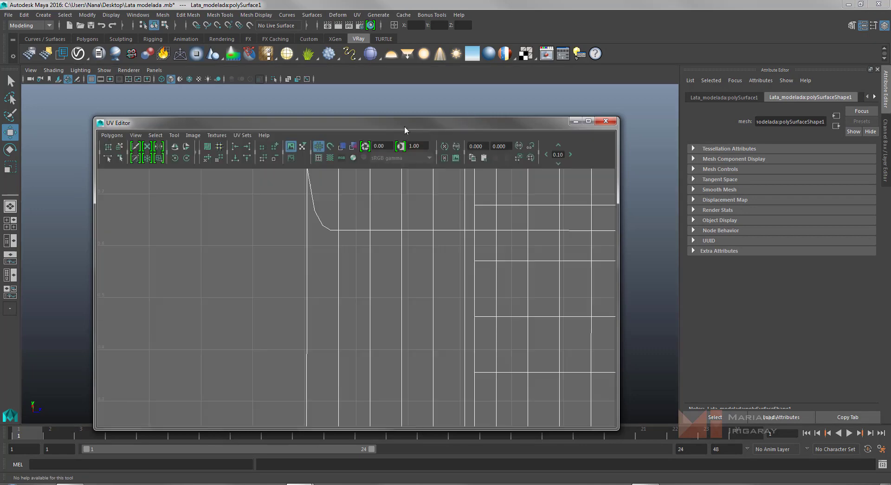
- Place the UV Editor window beside the can so the model and its whole UV layout are both in view
{"action": "left_click_drag", "start_coordinate": [491, 118], "coordinate": [679, 50]}
{"action": "scroll", "coordinate": [650, 161], "scroll_direction": "down", "scroll_amount": 5}
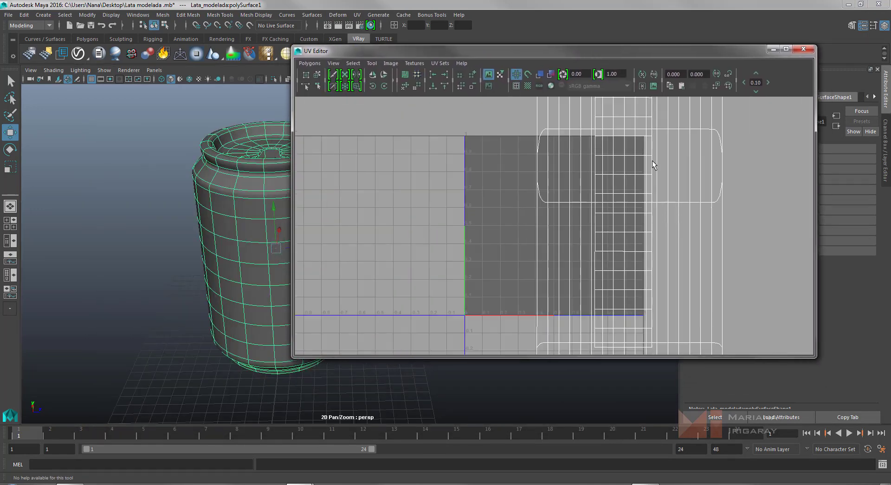
{"action": "scroll", "coordinate": [653, 160], "scroll_direction": "down", "scroll_amount": 5}
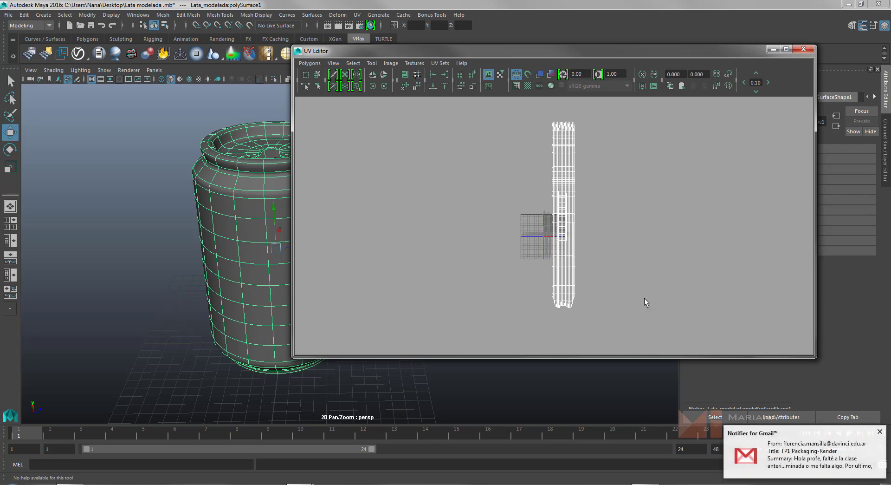
{"action": "middle_click_drag", "start_coordinate": [204, 260], "coordinate": [253, 242], "text": "alt"}
{"action": "middle_click_drag", "start_coordinate": [246, 212], "coordinate": [270, 220], "text": "alt"}
{"action": "left_click_drag", "start_coordinate": [408, 58], "coordinate": [557, 176]}
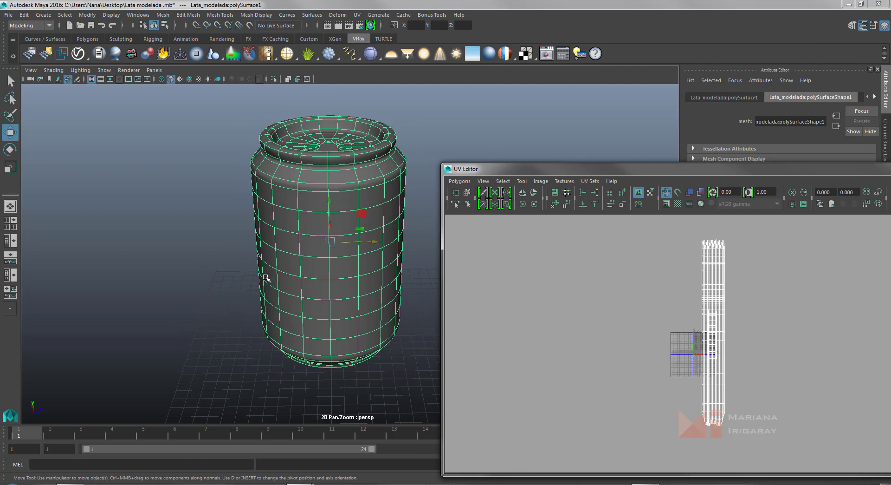
{"action": "middle_click_drag", "start_coordinate": [267, 278], "coordinate": [331, 265]}
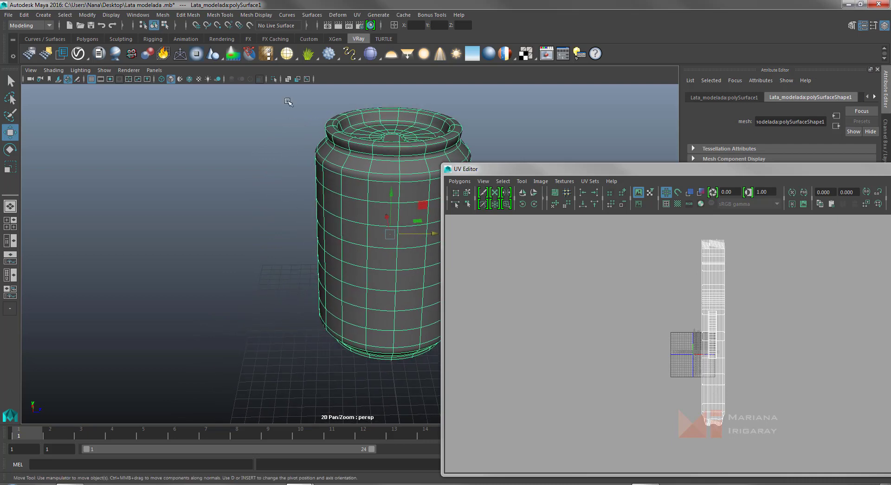
- Create a polygon cube and move it about 11.18 cm along negative Z, clear of the can
{"action": "left_click", "coordinate": [80, 41]}
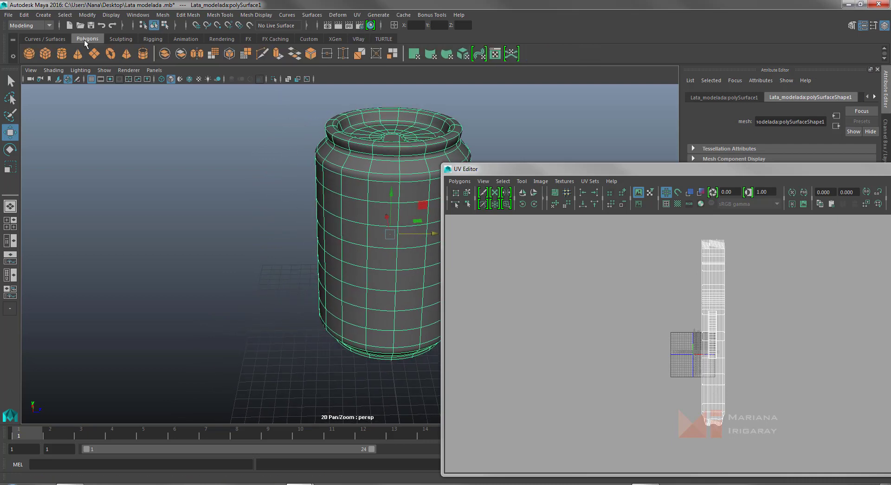
{"action": "left_click", "coordinate": [46, 55]}
{"action": "left_click", "coordinate": [404, 330]}
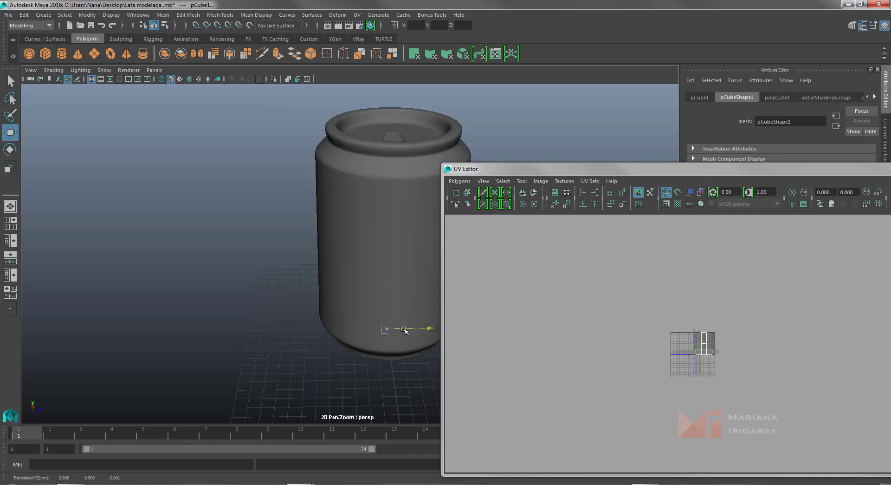
{"action": "left_click_drag", "start_coordinate": [404, 330], "coordinate": [276, 330]}
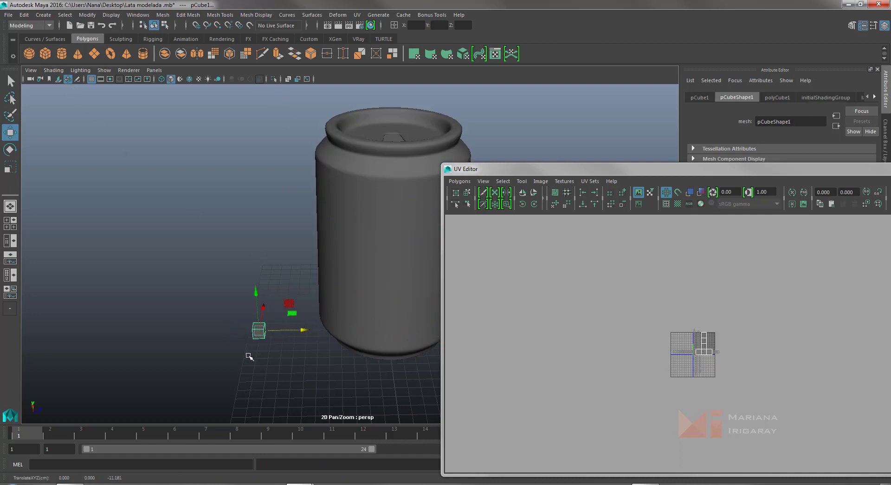
- Examine the cube up close alongside its unfolded face layout in the UV Editor
{"action": "middle_click_drag", "start_coordinate": [248, 355], "coordinate": [302, 309], "text": "alt"}
{"action": "scroll", "coordinate": [293, 314], "scroll_direction": "up", "scroll_amount": 5}
{"action": "middle_click_drag", "start_coordinate": [293, 339], "coordinate": [415, 236], "text": "alt"}
{"action": "scroll", "coordinate": [376, 301], "scroll_direction": "up", "scroll_amount": 4}
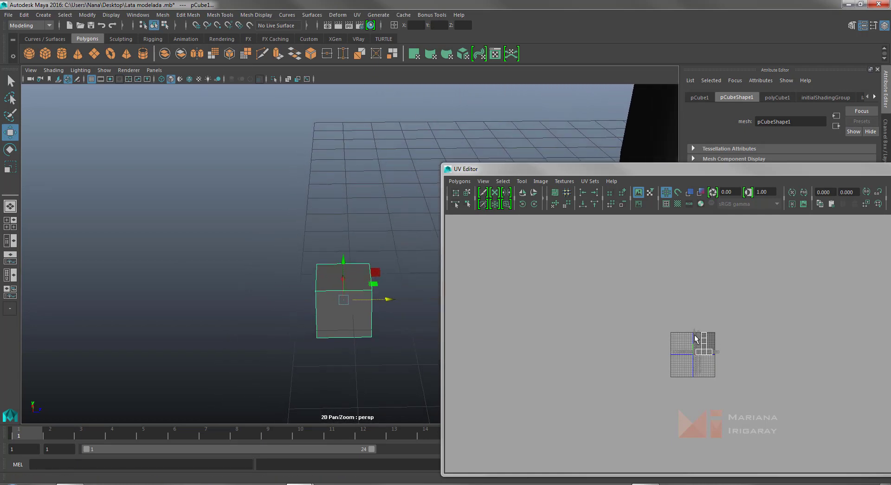
{"action": "scroll", "coordinate": [708, 350], "scroll_direction": "up", "scroll_amount": 10}
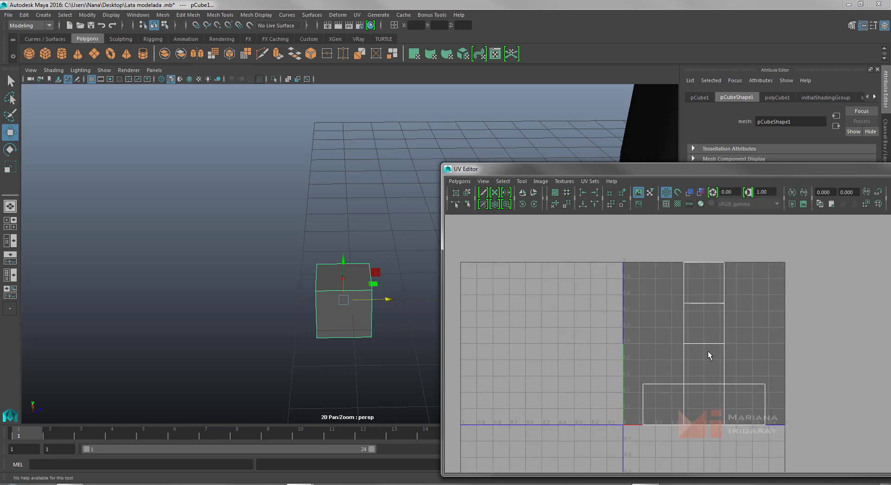
{"action": "scroll", "coordinate": [709, 350], "scroll_direction": "up", "scroll_amount": 2}
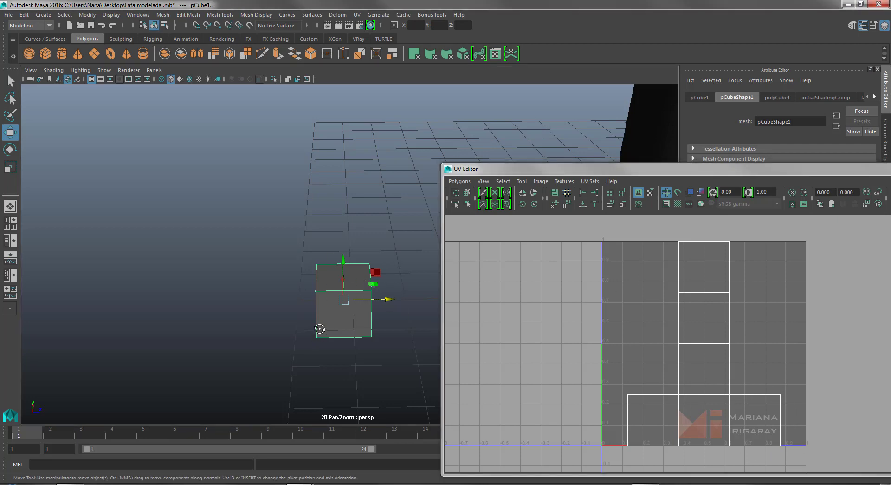
{"action": "left_click_drag", "start_coordinate": [320, 325], "coordinate": [312, 341], "text": "alt"}
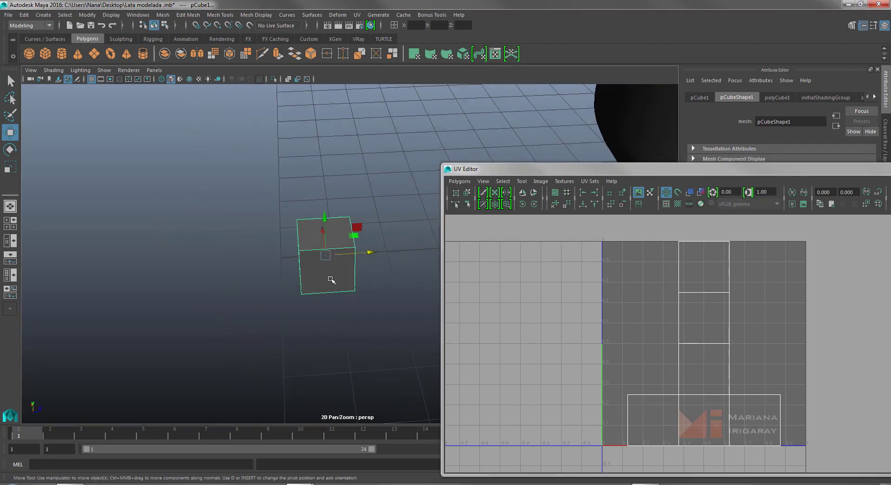
{"action": "middle_click_drag", "start_coordinate": [333, 281], "coordinate": [376, 315], "text": "alt"}
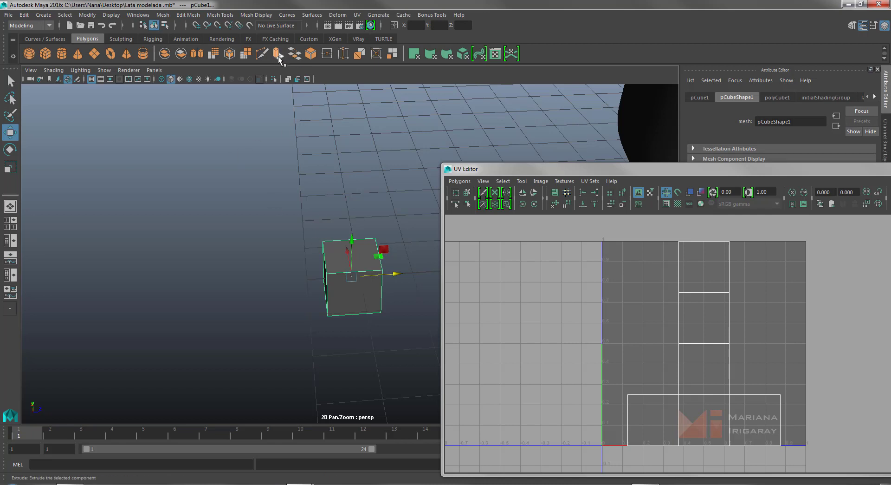
- Extrude the cube's top face and scale it inward, leaving a narrow border around the inset face
{"action": "right_click_drag", "start_coordinate": [346, 234], "coordinate": [344, 259]}
{"action": "left_click", "coordinate": [352, 255]}
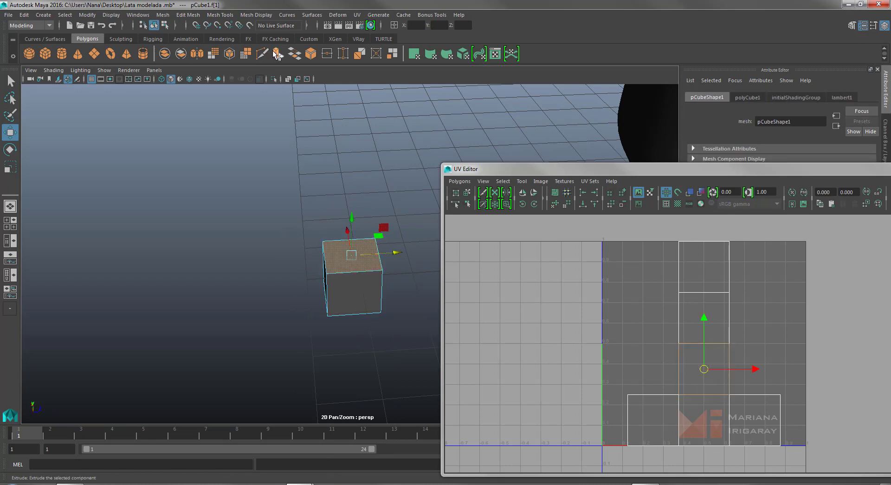
{"action": "left_click", "coordinate": [277, 55]}
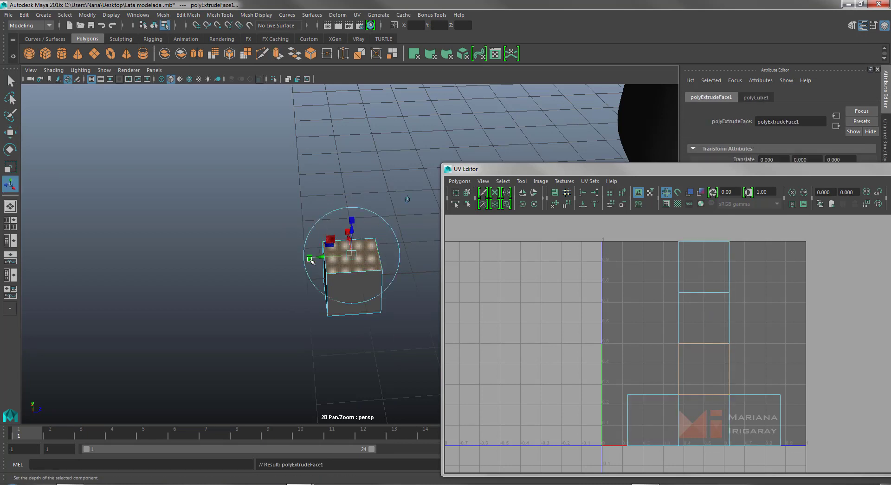
{"action": "left_click_drag", "start_coordinate": [310, 258], "coordinate": [345, 271]}
{"action": "key", "text": "ctrl+z"}
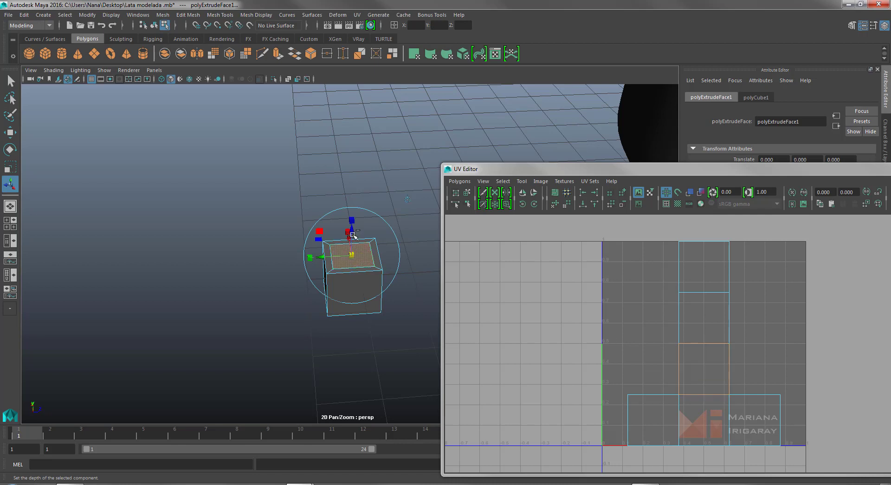
- Extrude the inset top face upward into a narrower column and select the column's front face to check its UVs
{"action": "key", "text": "ctrl+e"}
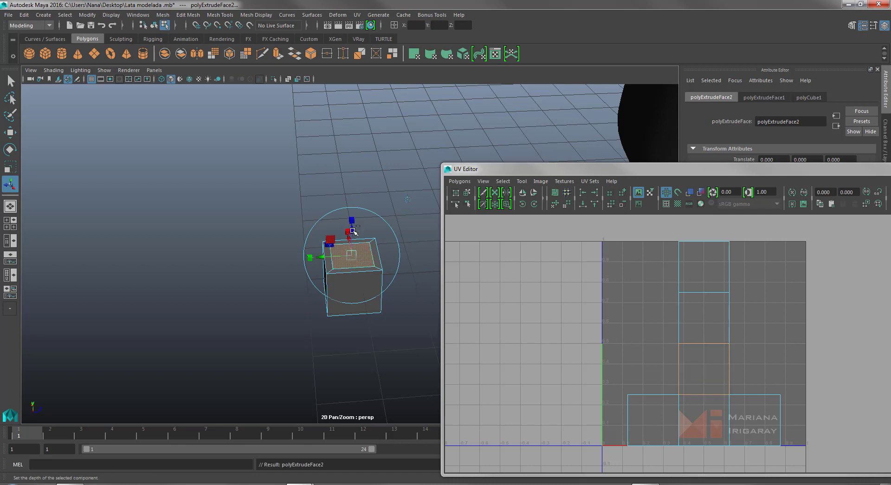
{"action": "left_click_drag", "start_coordinate": [354, 232], "coordinate": [347, 178]}
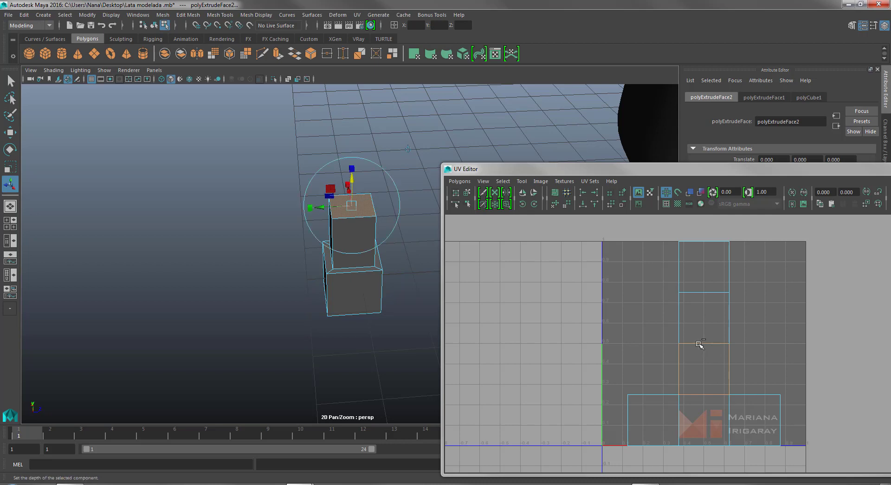
{"action": "left_click", "coordinate": [359, 239]}
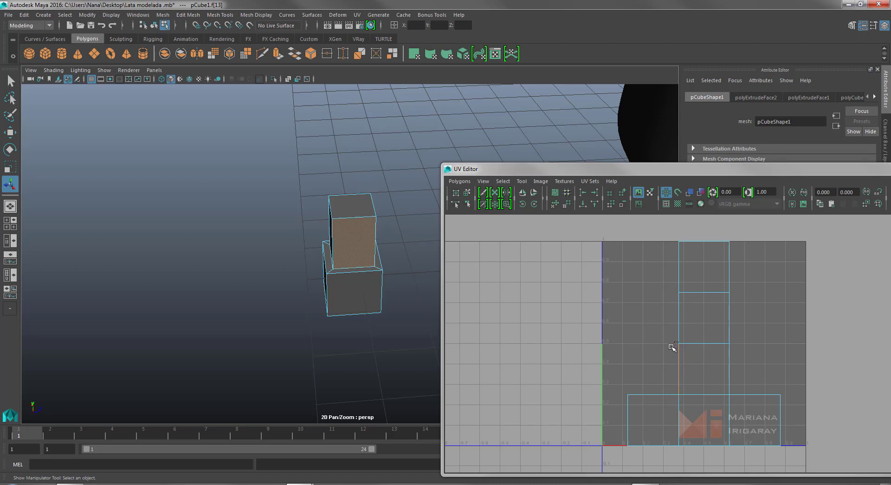
- Extrude the column's top face upward again to add a shorter block above it
{"action": "left_click", "coordinate": [348, 192]}
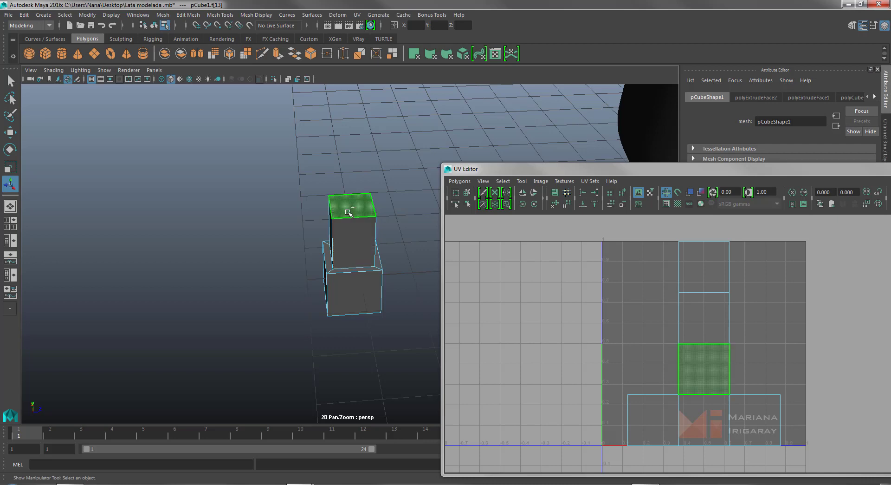
{"action": "key", "text": "ctrl+e"}
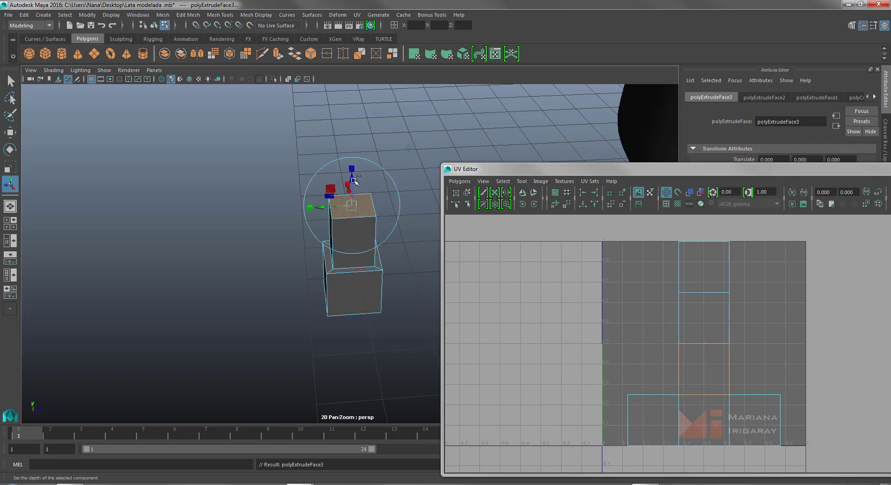
{"action": "left_click_drag", "start_coordinate": [357, 186], "coordinate": [366, 188], "text": "alt"}
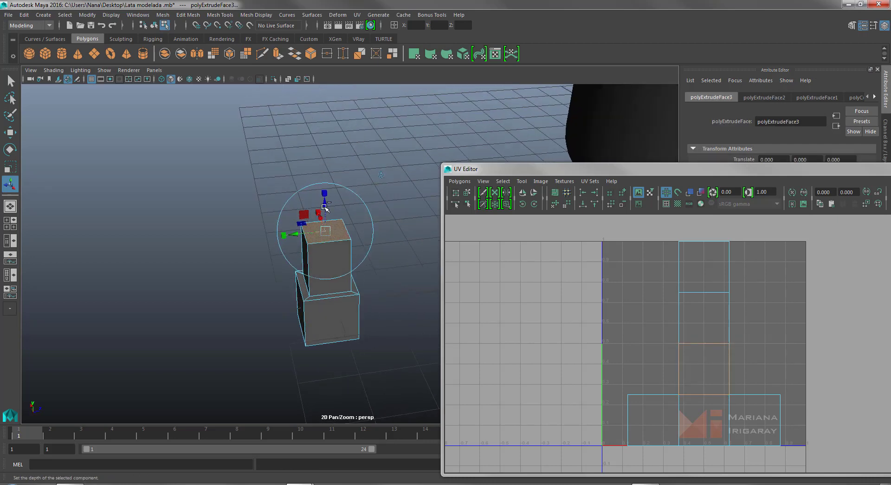
{"action": "left_click_drag", "start_coordinate": [326, 210], "coordinate": [327, 176]}
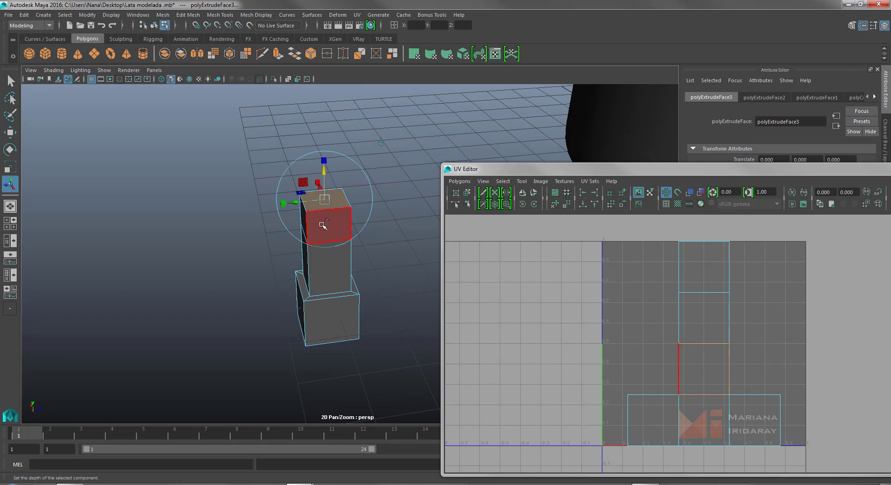
- Extrude the upper block's dark side face outward into a long horizontal arm
{"action": "left_click", "coordinate": [300, 226]}
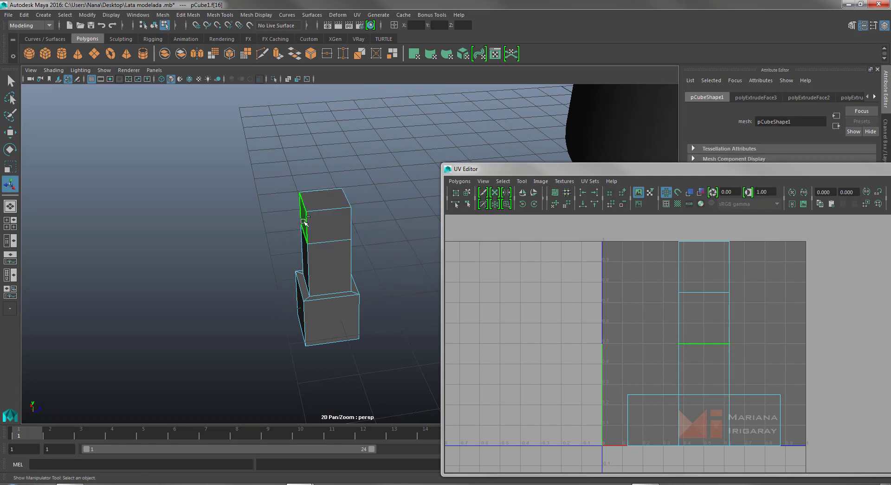
{"action": "key", "text": "ctrl+e"}
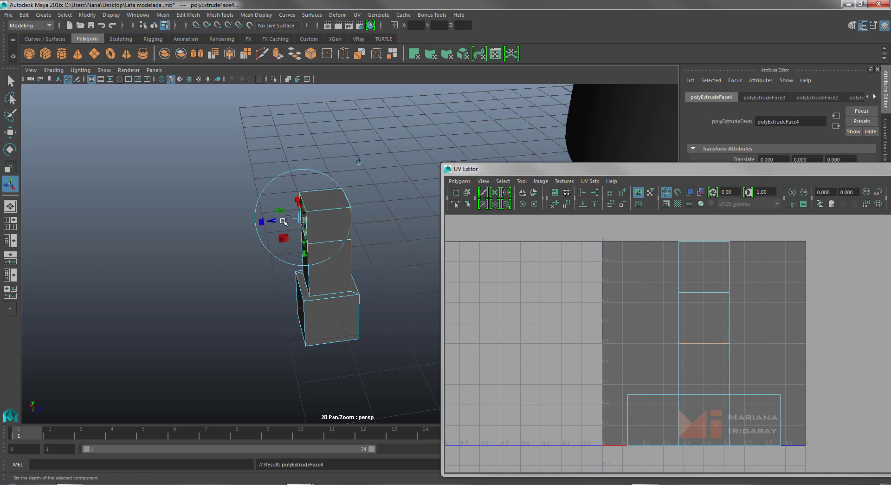
{"action": "left_click_drag", "start_coordinate": [274, 221], "coordinate": [199, 231]}
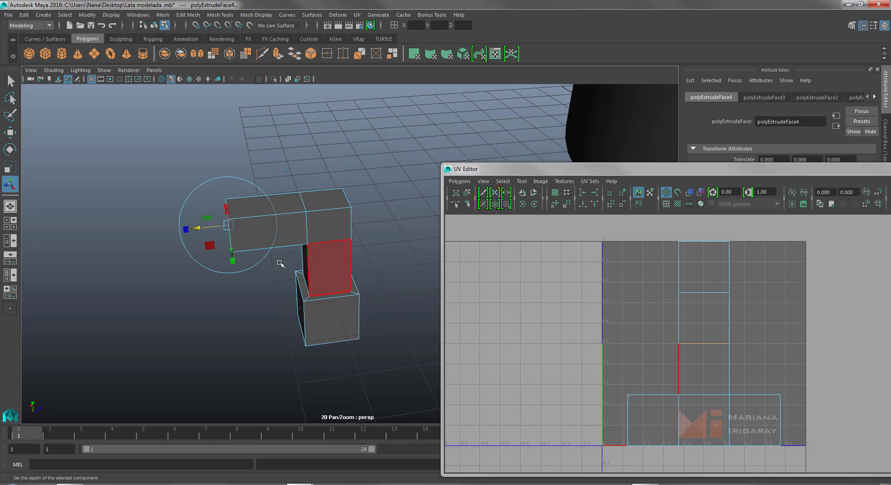
- Check how the arm's top and front faces appear in the UV layout, and return to whole-object selection
{"action": "left_click", "coordinate": [263, 204]}
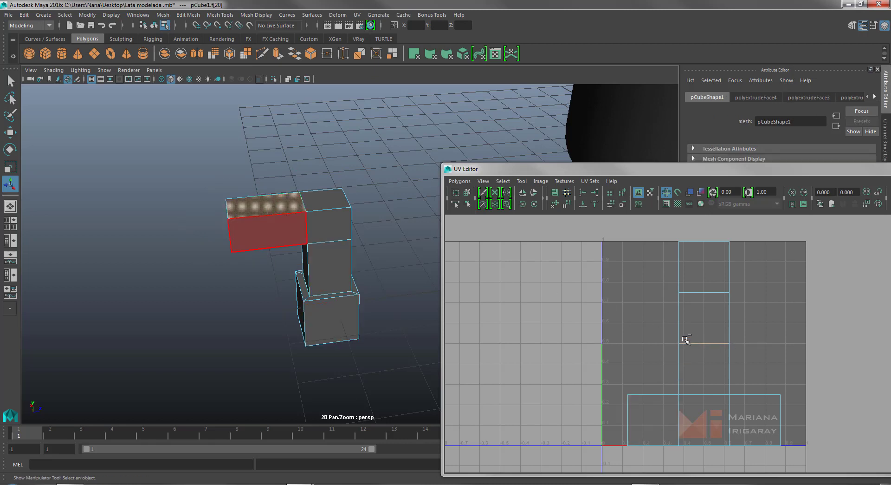
{"action": "left_click", "coordinate": [288, 235]}
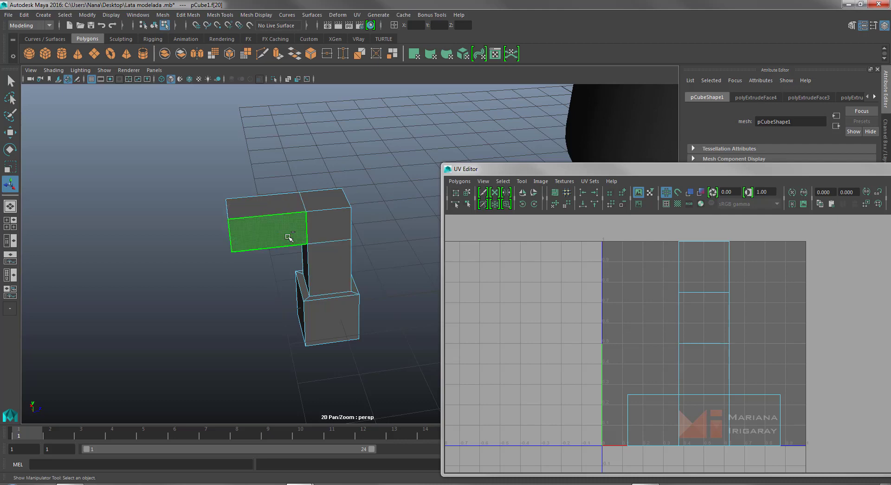
{"action": "left_click_drag", "start_coordinate": [232, 253], "coordinate": [325, 244], "text": "alt"}
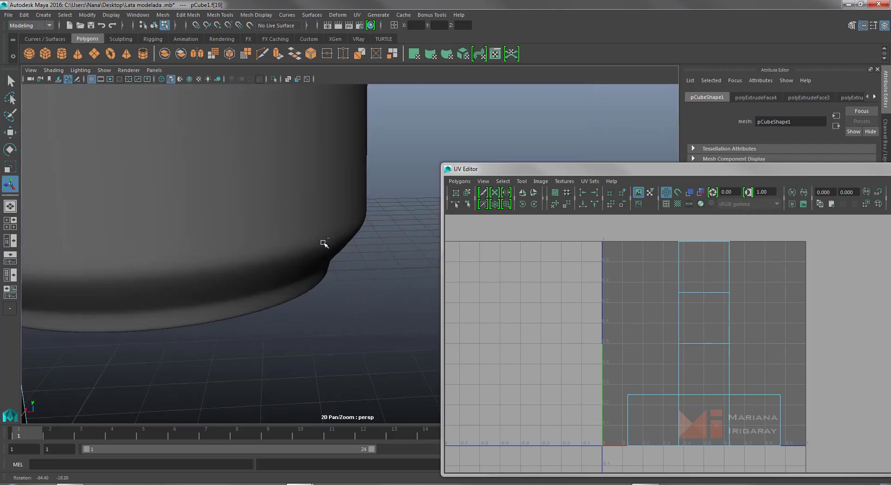
{"action": "middle_click_drag", "start_coordinate": [134, 300], "coordinate": [345, 221], "text": "alt"}
{"action": "left_click_drag", "start_coordinate": [346, 222], "coordinate": [253, 250], "text": "alt"}
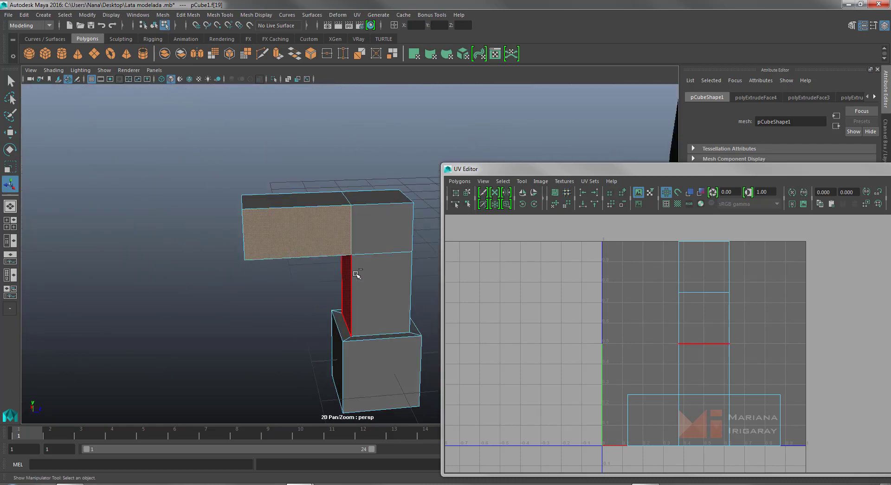
{"action": "middle_click_drag", "start_coordinate": [352, 272], "coordinate": [195, 253], "text": "alt"}
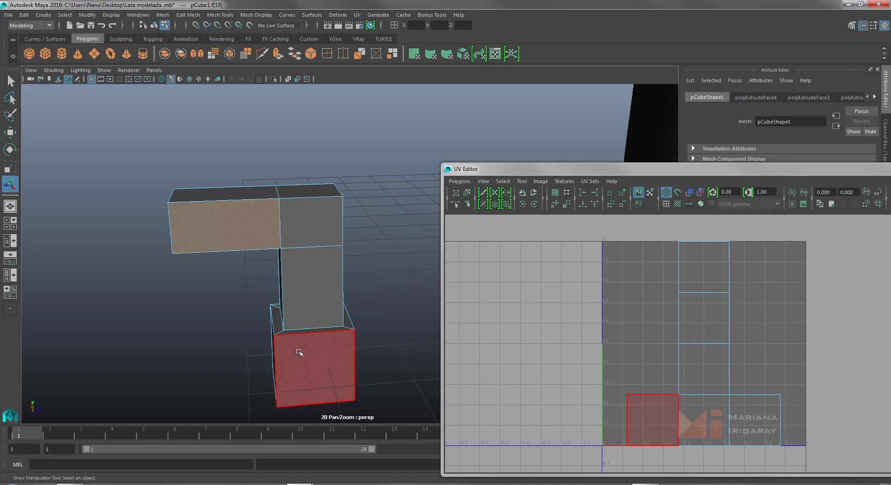
{"action": "right_click_drag", "start_coordinate": [318, 234], "coordinate": [364, 222]}
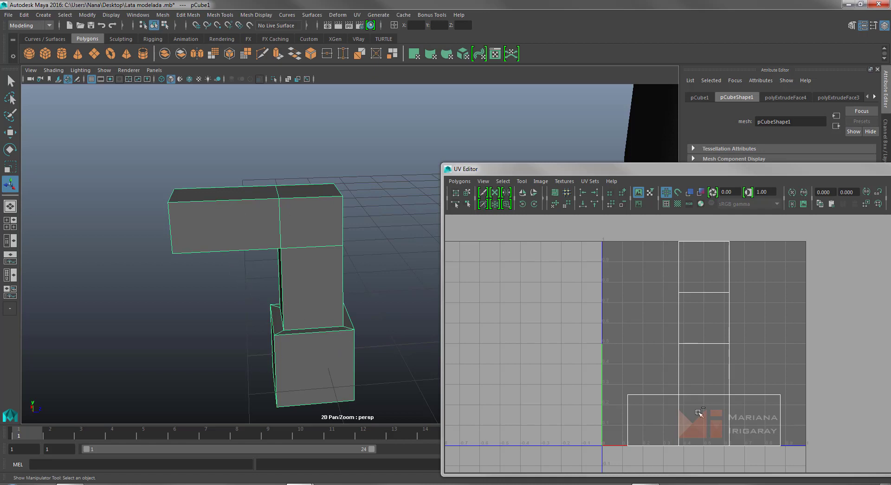
- Insert a vertical edge loop down the front of the upper block, column and base cube
{"action": "right_click_drag", "start_coordinate": [318, 234], "coordinate": [318, 209]}
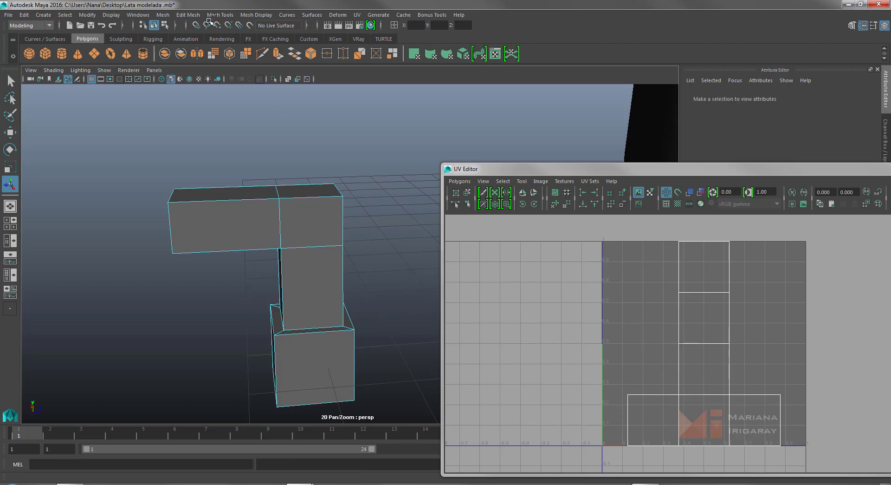
{"action": "left_click", "coordinate": [219, 15]}
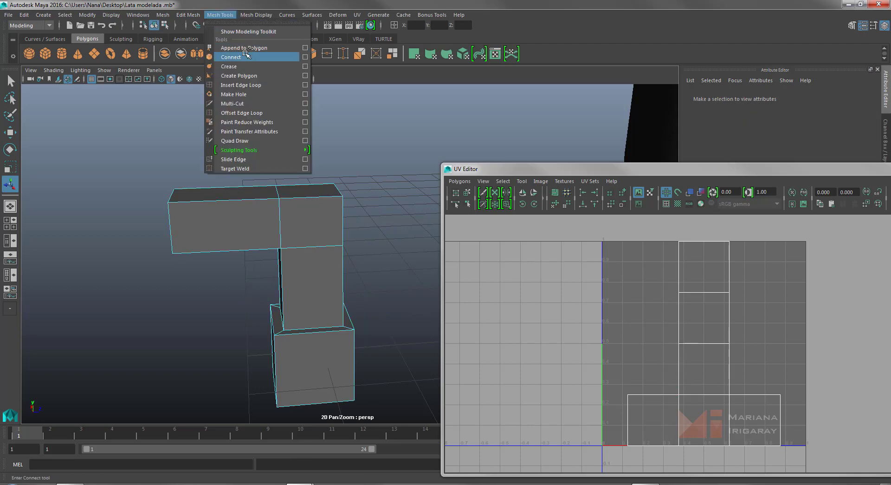
{"action": "mouse_move", "coordinate": [255, 15]}
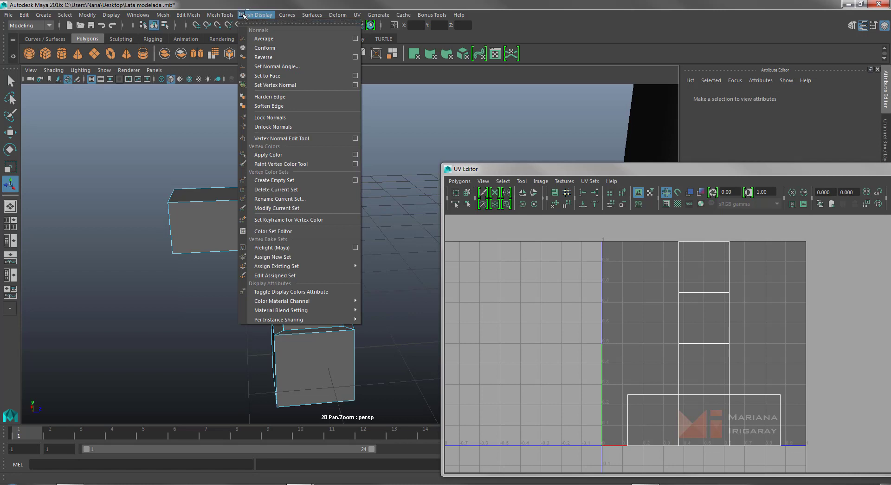
{"action": "mouse_move", "coordinate": [227, 13]}
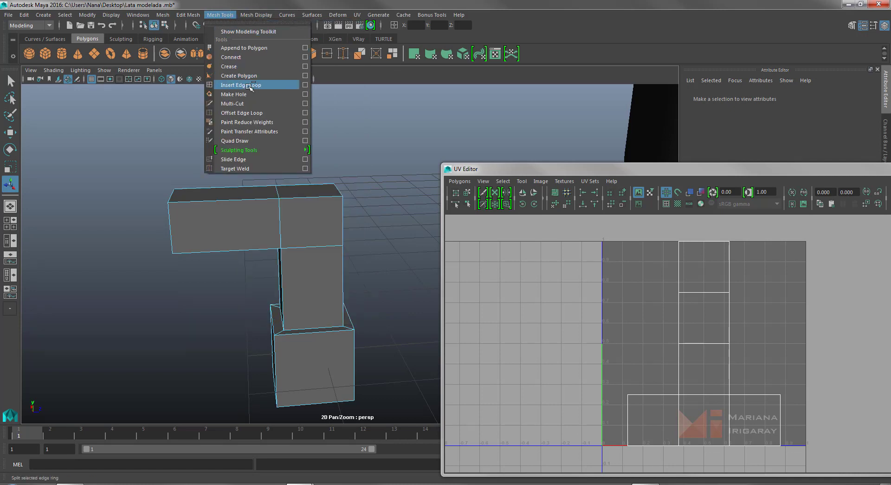
{"action": "left_click", "coordinate": [251, 84]}
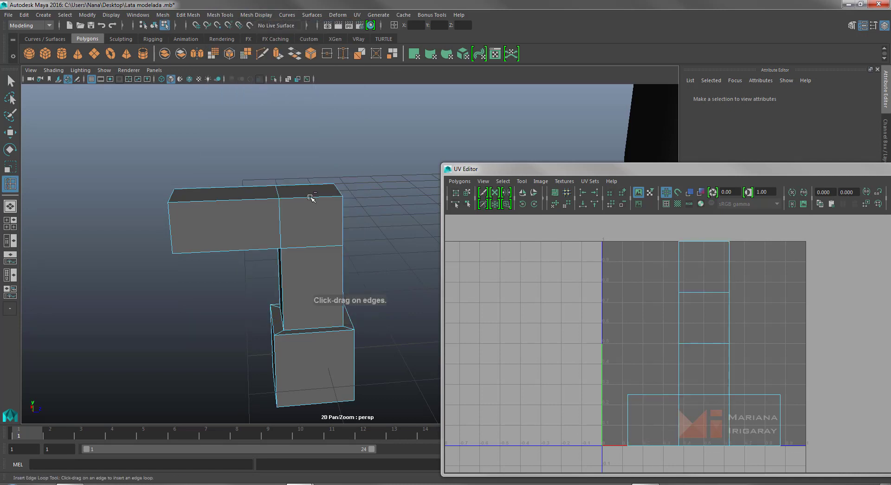
{"action": "left_click_drag", "start_coordinate": [310, 197], "coordinate": [300, 201]}
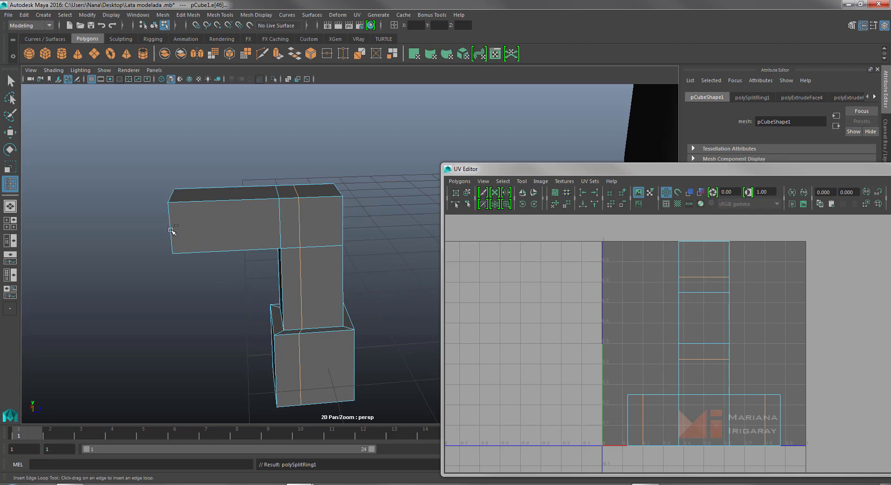
- Insert a horizontal edge loop along the middle of the arm and another around the base cube
{"action": "left_click_drag", "start_coordinate": [170, 229], "coordinate": [171, 230]}
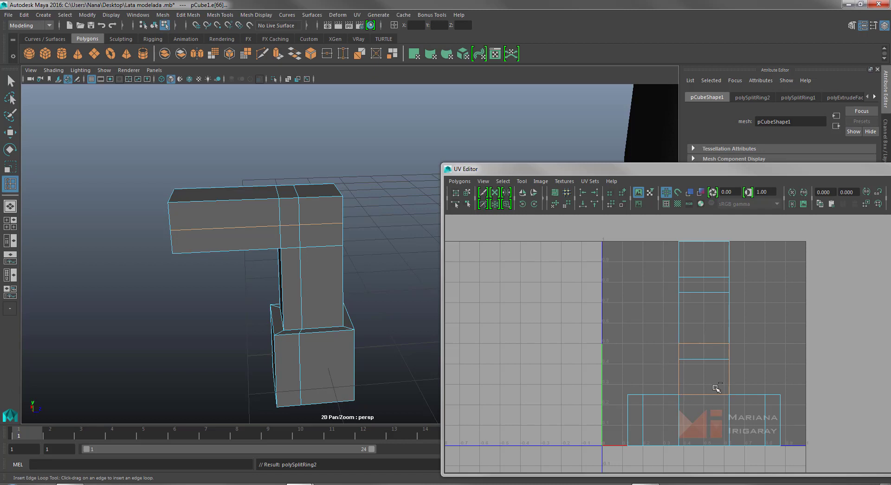
{"action": "left_click_drag", "start_coordinate": [354, 370], "coordinate": [354, 370]}
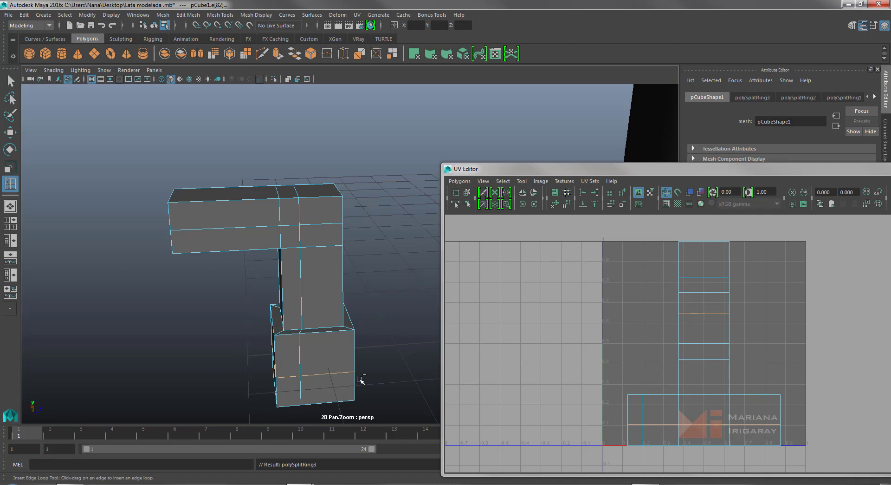
{"action": "key", "text": "q"}
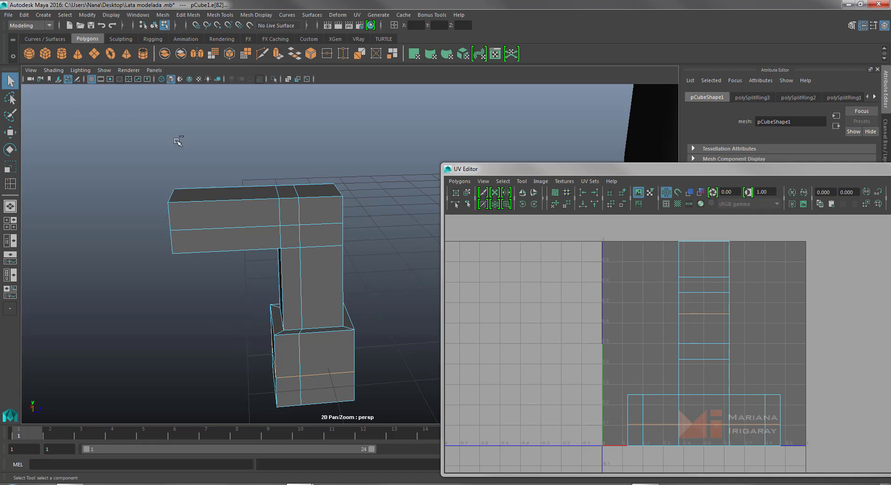
{"action": "left_click", "coordinate": [177, 141]}
- Select the extruded demonstration cube as a whole object and delete it from the scene
{"action": "left_click_drag", "start_coordinate": [269, 283], "coordinate": [300, 278], "text": "alt"}
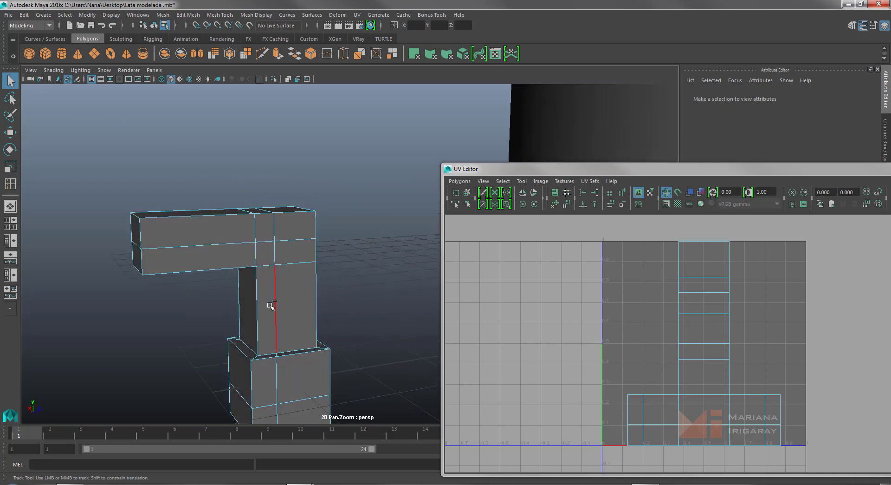
{"action": "middle_click_drag", "start_coordinate": [271, 305], "coordinate": [292, 232], "text": "alt"}
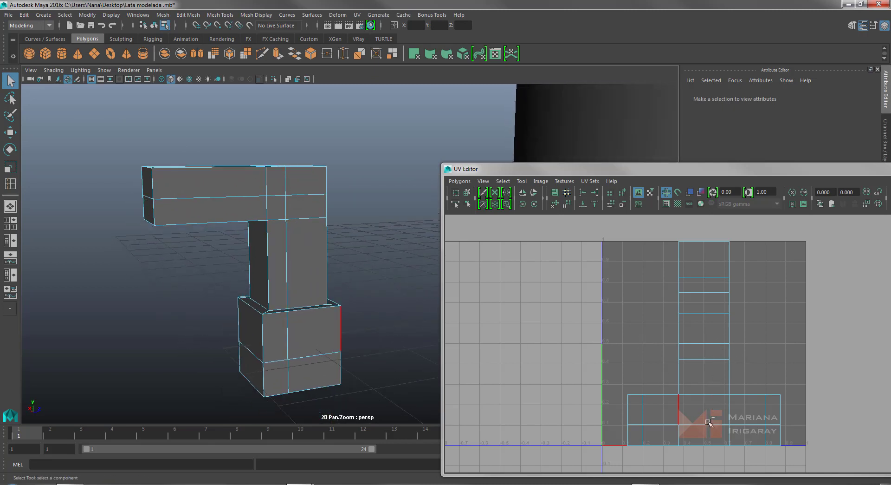
{"action": "right_click_drag", "start_coordinate": [312, 233], "coordinate": [353, 222]}
{"action": "left_click", "coordinate": [298, 253]}
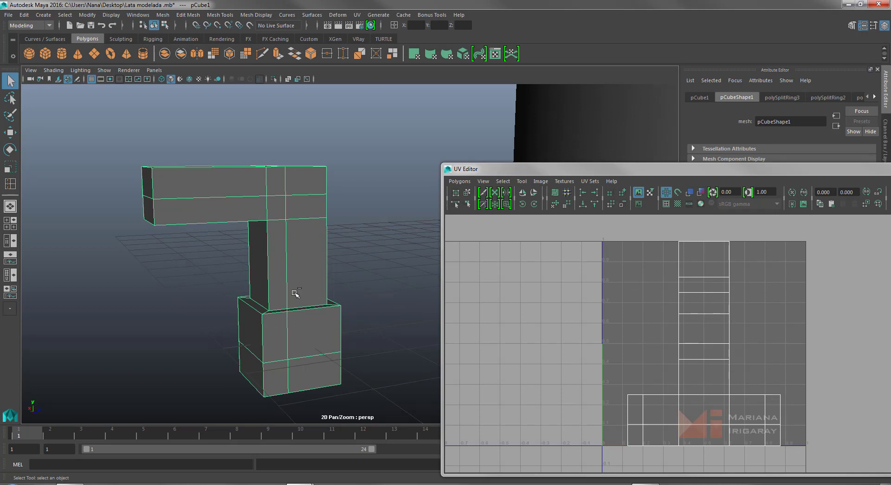
{"action": "key", "text": "Delete"}
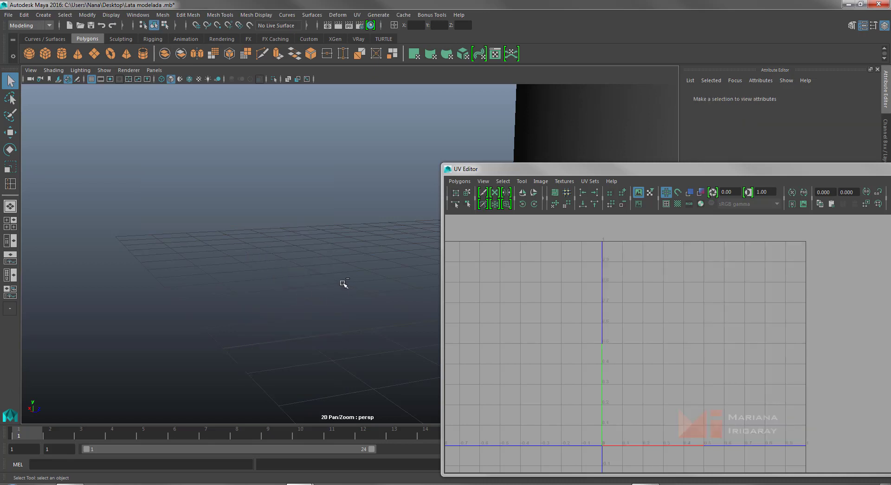
- Frame the whole can in the viewport and select it to bring its UVs back into the UV Editor
{"action": "right_click_drag", "start_coordinate": [349, 267], "coordinate": [55, 310], "text": "alt"}
{"action": "scroll", "coordinate": [320, 251], "scroll_direction": "down", "scroll_amount": 5}
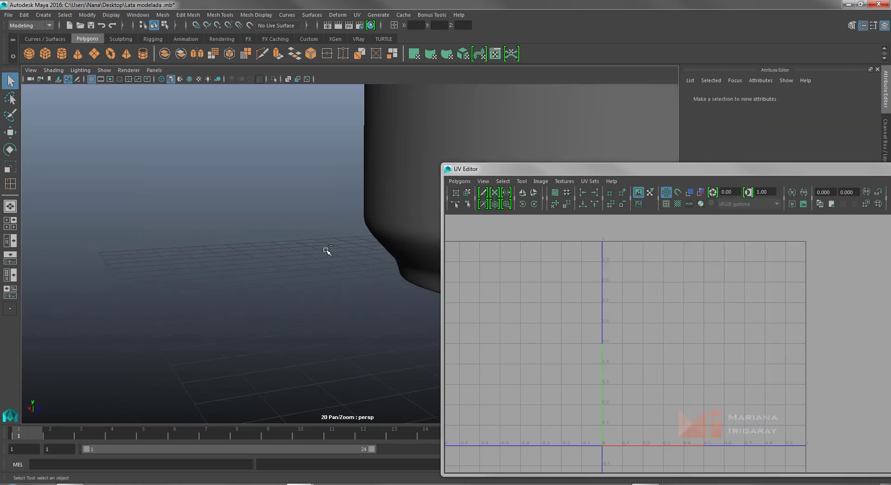
{"action": "middle_click_drag", "start_coordinate": [320, 291], "coordinate": [251, 332], "text": "alt"}
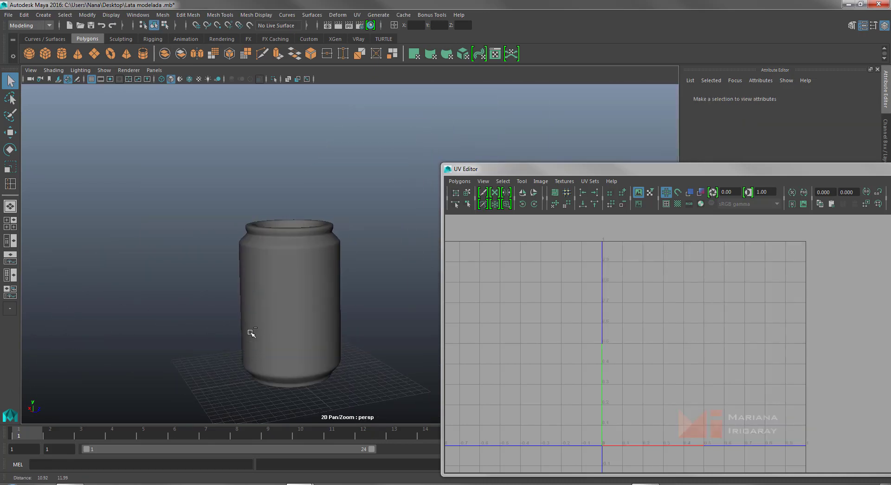
{"action": "left_click", "coordinate": [301, 286]}
{"action": "left_click_drag", "start_coordinate": [324, 292], "coordinate": [358, 298], "text": "alt"}
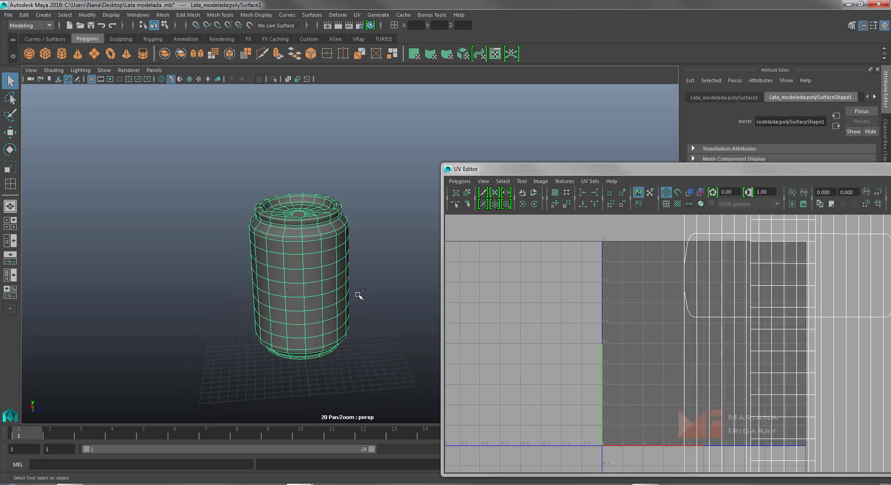
- Apply a planar UV projection to the whole can from the Y axis, fitted to the bounding box with the image width/height ratio kept
{"action": "scroll", "coordinate": [696, 348], "scroll_direction": "down", "scroll_amount": 3}
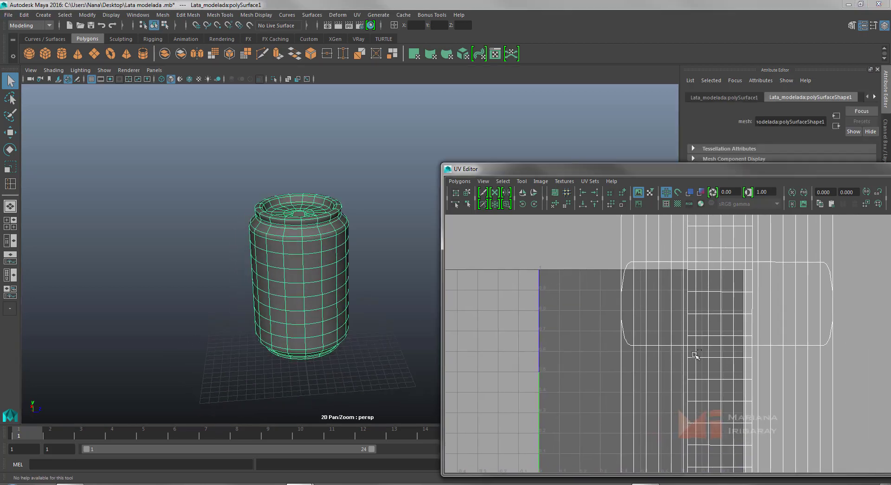
{"action": "scroll", "coordinate": [713, 332], "scroll_direction": "down", "scroll_amount": 8}
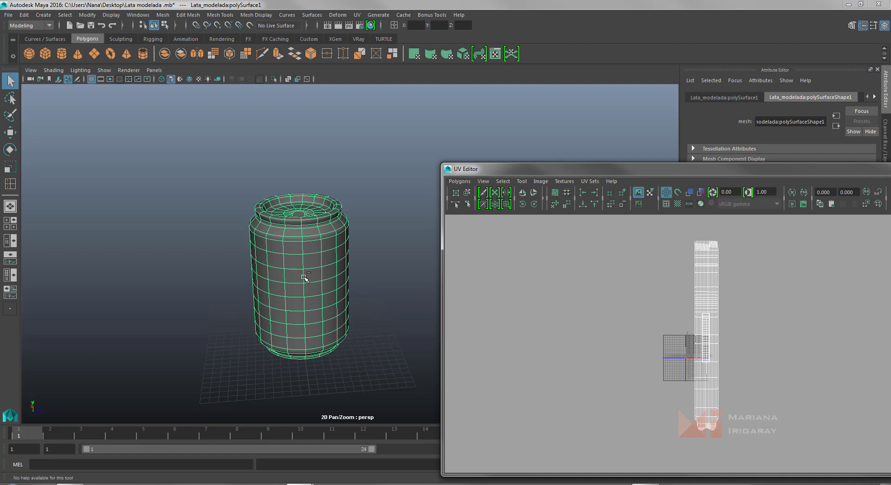
{"action": "left_click_drag", "start_coordinate": [320, 242], "coordinate": [299, 261], "text": "alt"}
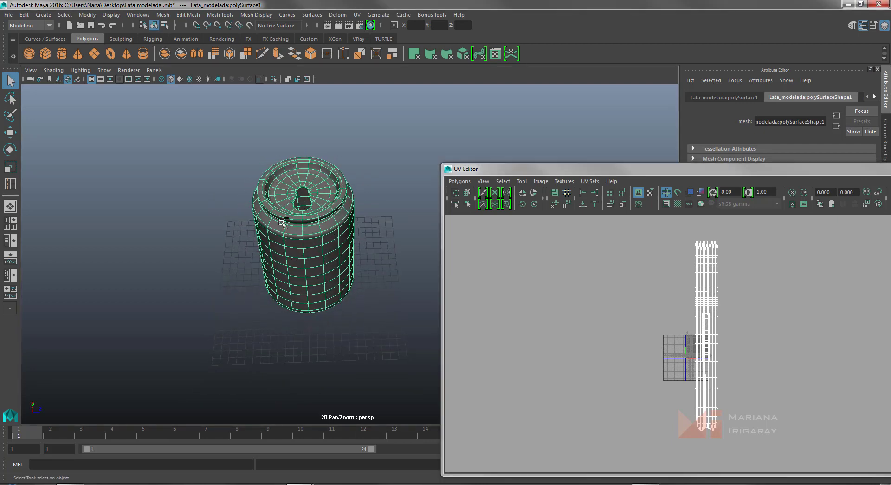
{"action": "left_click_drag", "start_coordinate": [333, 316], "coordinate": [310, 358], "text": "alt"}
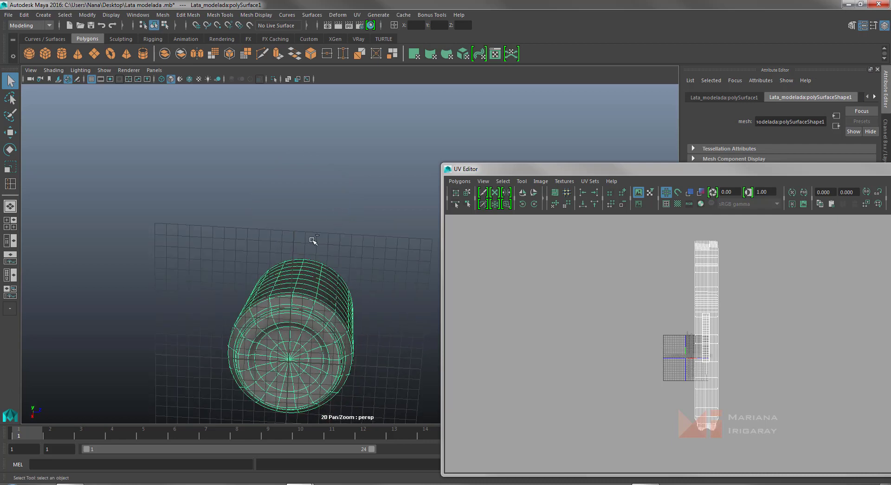
{"action": "left_click_drag", "start_coordinate": [314, 240], "coordinate": [319, 322], "text": "alt"}
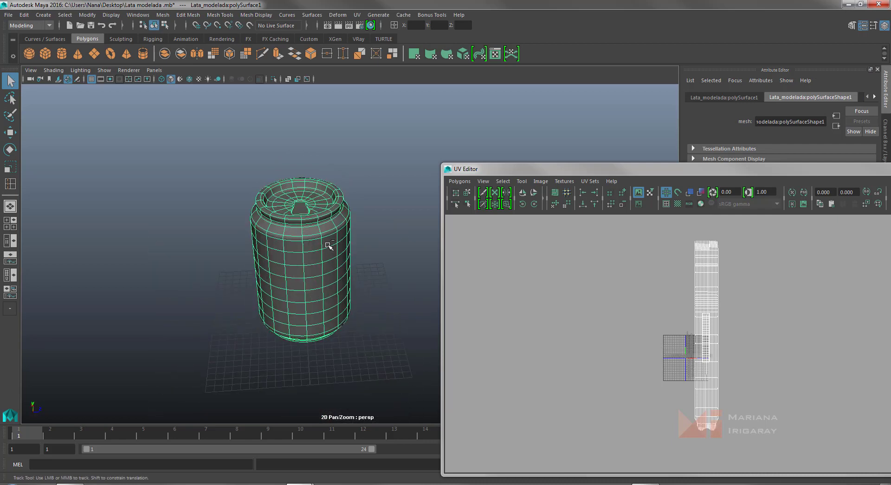
{"action": "left_click_drag", "start_coordinate": [329, 245], "coordinate": [325, 258], "text": "alt"}
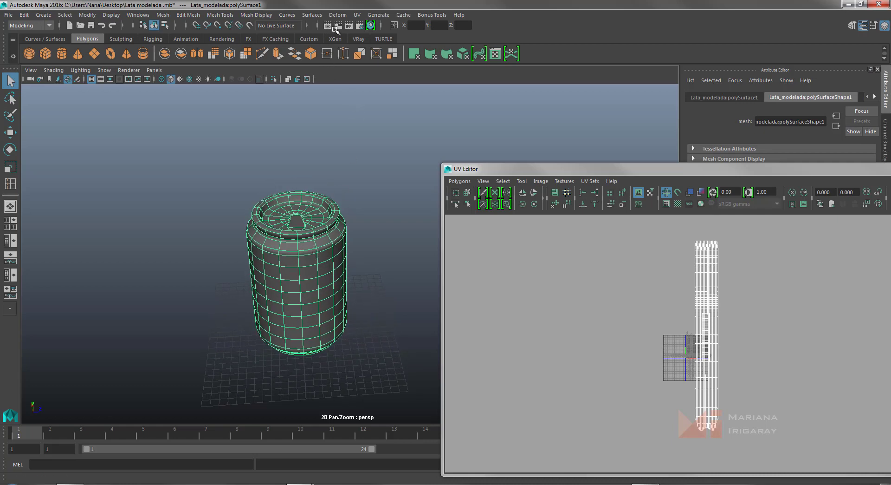
{"action": "left_click", "coordinate": [357, 14]}
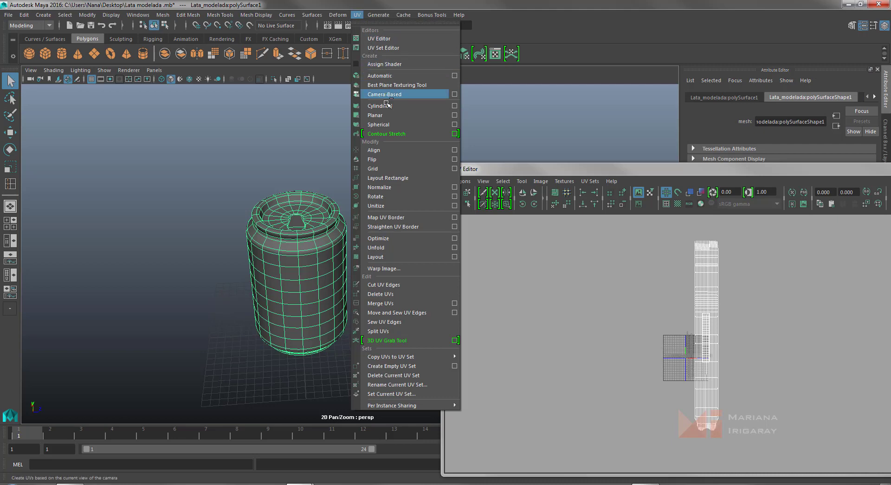
{"action": "left_click", "coordinate": [456, 116]}
{"action": "left_click_drag", "start_coordinate": [521, 159], "coordinate": [455, 91]}
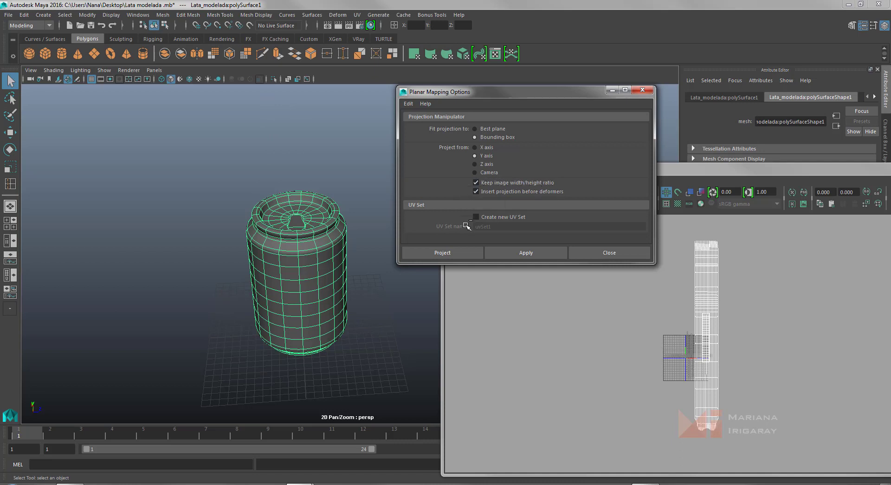
{"action": "left_click", "coordinate": [459, 252]}
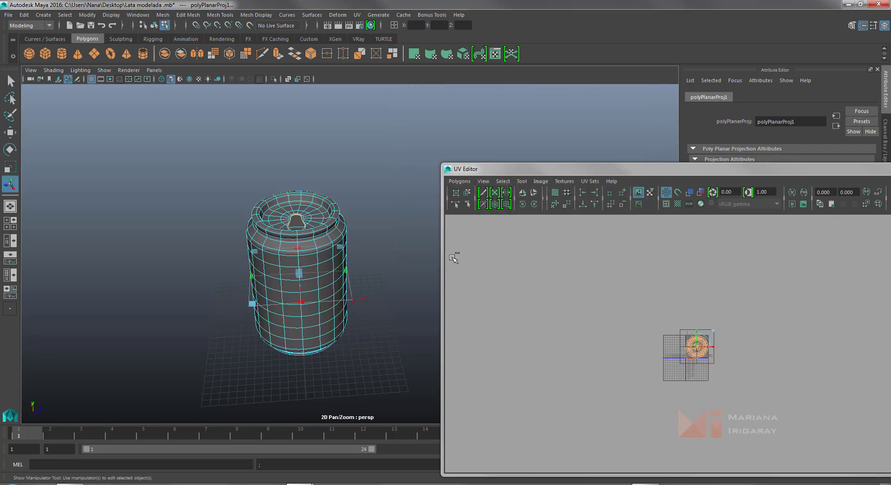
- Select a horizontal ring of faces around the can's lower body to examine where it lies in the projected UVs
{"action": "scroll", "coordinate": [710, 352], "scroll_direction": "up", "scroll_amount": 10}
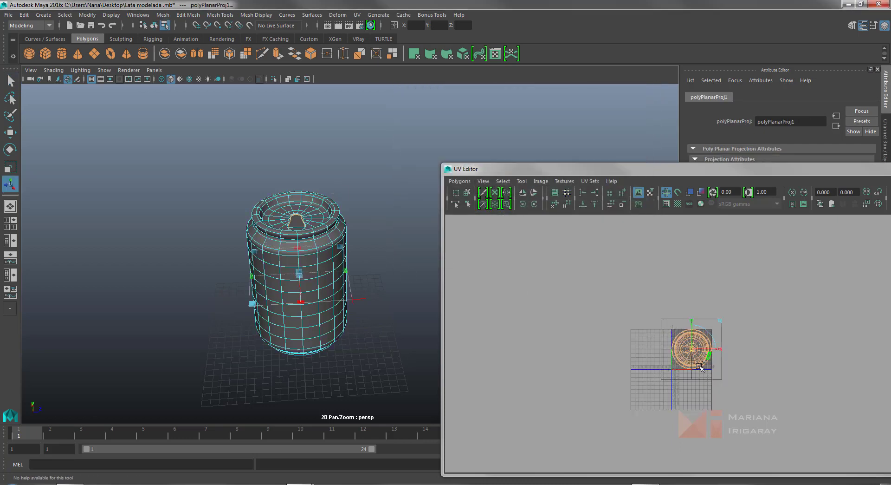
{"action": "middle_click_drag", "start_coordinate": [702, 386], "coordinate": [703, 349], "text": "alt"}
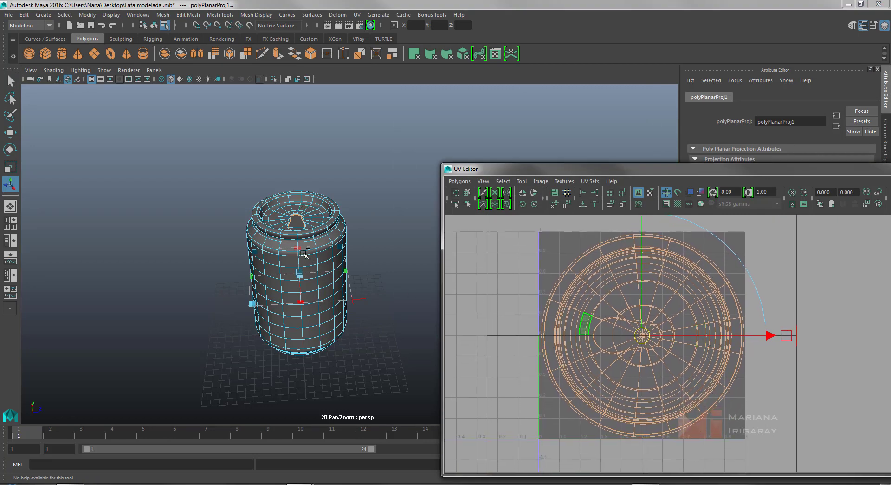
{"action": "right_click_drag", "start_coordinate": [318, 240], "coordinate": [321, 252]}
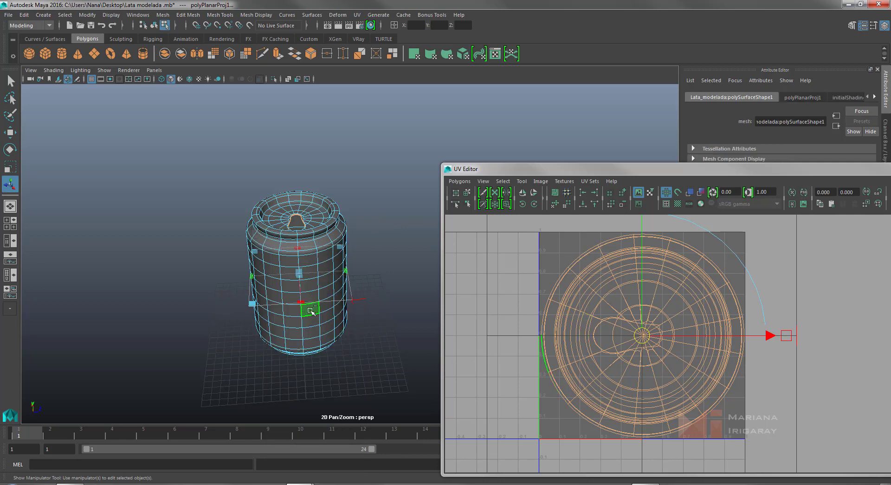
{"action": "left_click", "coordinate": [377, 308]}
{"action": "left_click", "coordinate": [303, 312]}
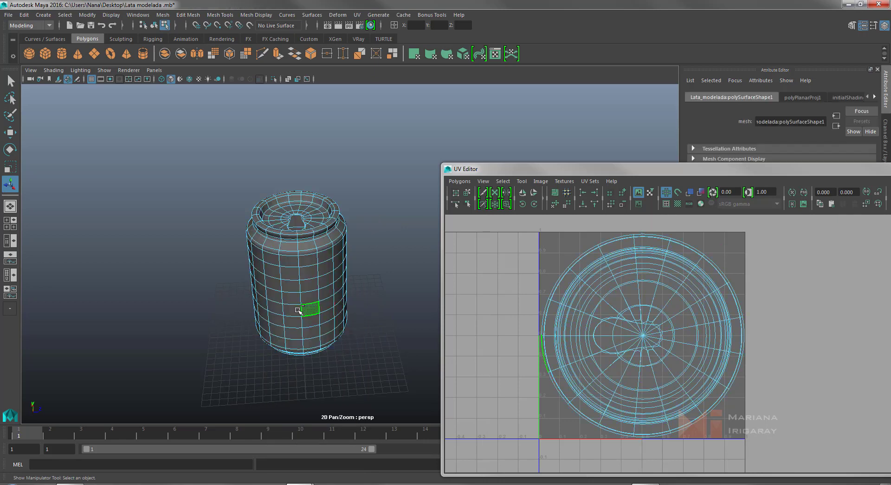
{"action": "double_click", "coordinate": [293, 311], "text": "shift"}
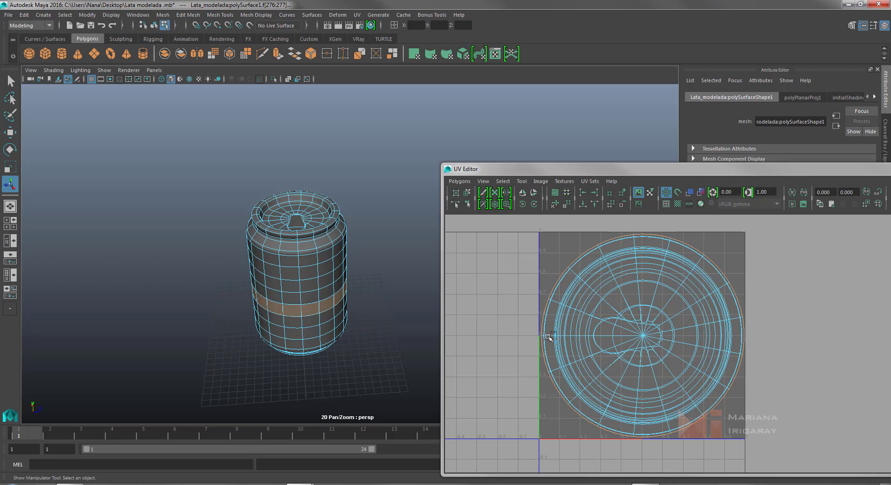
- Cut the UVs along the horizontal edge loop at the can's shoulder, where the body meets the upper rim section
{"action": "right_click_drag", "start_coordinate": [314, 235], "coordinate": [318, 209]}
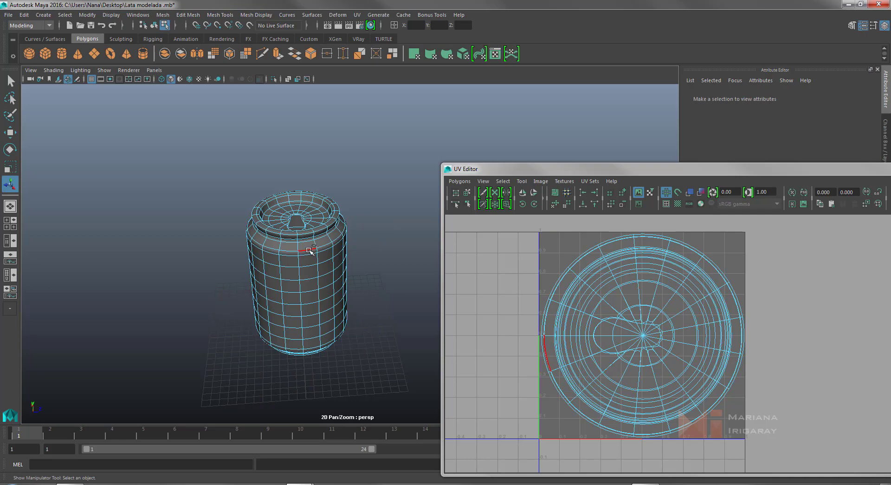
{"action": "double_click", "coordinate": [311, 251]}
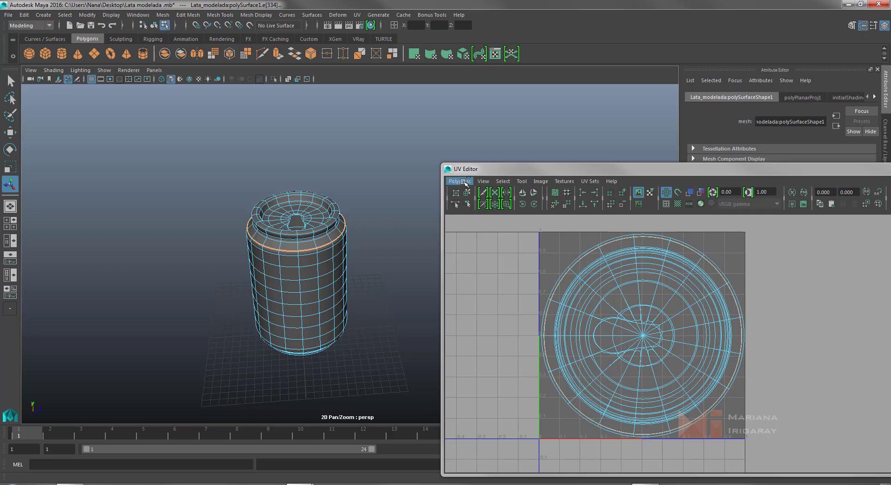
{"action": "left_click", "coordinate": [459, 181]}
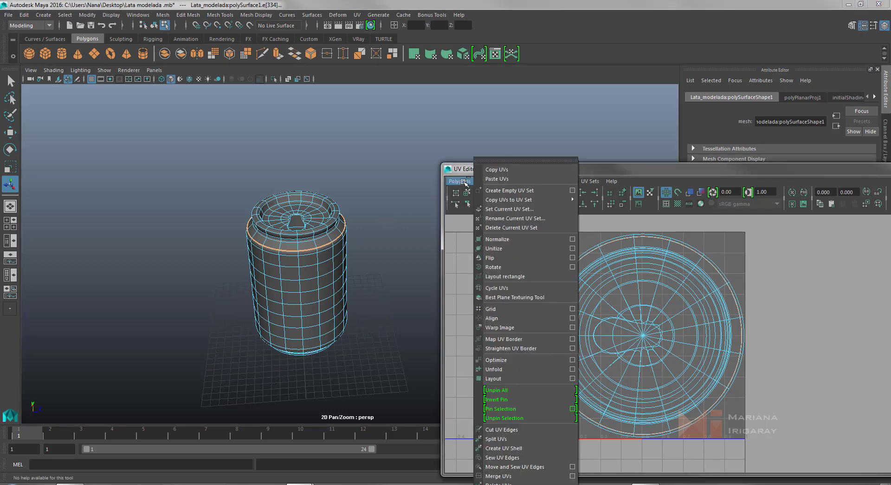
{"action": "left_click", "coordinate": [516, 429]}
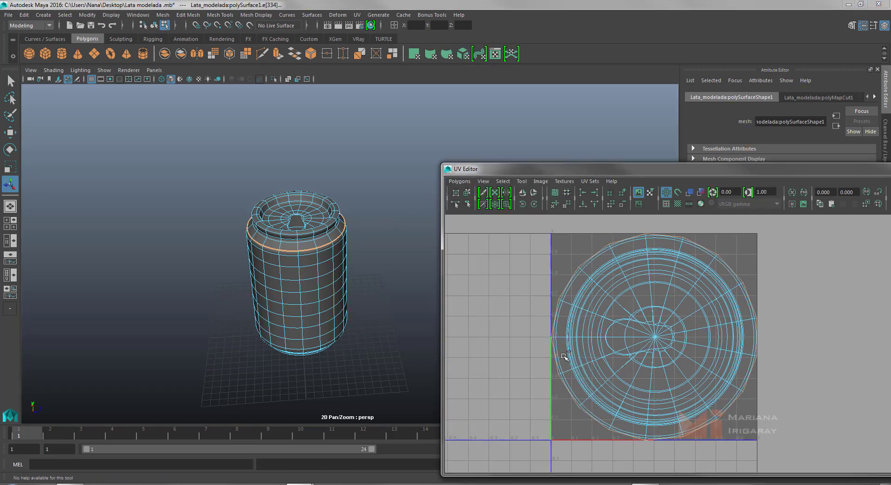
{"action": "scroll", "coordinate": [591, 358], "scroll_direction": "down", "scroll_amount": 4}
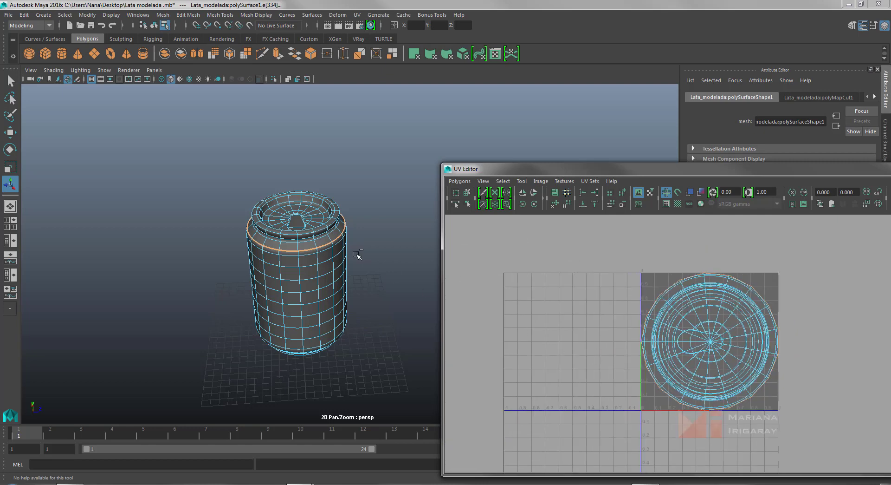
- Cut the UVs along the horizontal edge loop at the lower end of the can's body, above the tapered base
{"action": "left_click_drag", "start_coordinate": [312, 298], "coordinate": [321, 300], "text": "alt"}
{"action": "middle_click_drag", "start_coordinate": [321, 300], "coordinate": [314, 266], "text": "alt"}
{"action": "scroll", "coordinate": [312, 324], "scroll_direction": "up", "scroll_amount": 3}
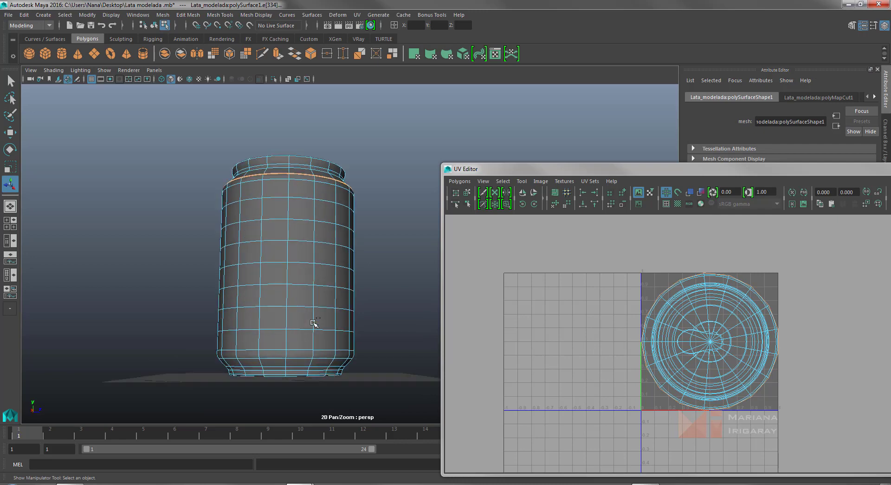
{"action": "double_click", "coordinate": [295, 358]}
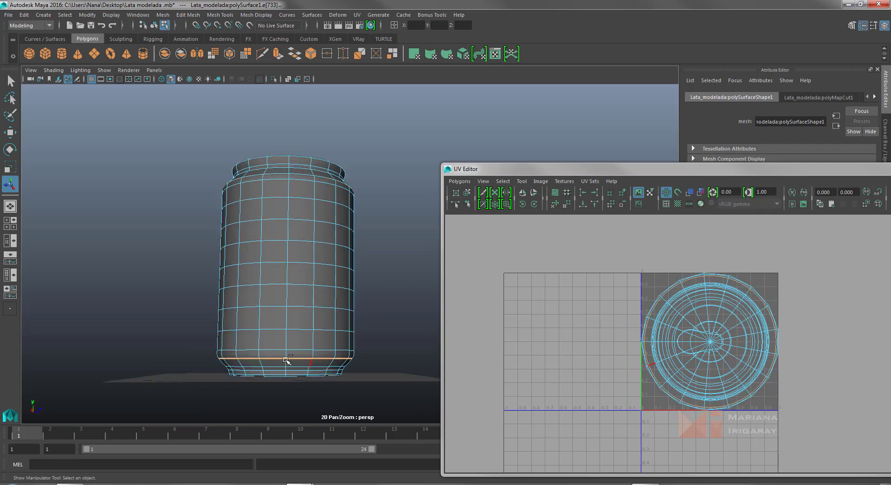
{"action": "left_click", "coordinate": [459, 181]}
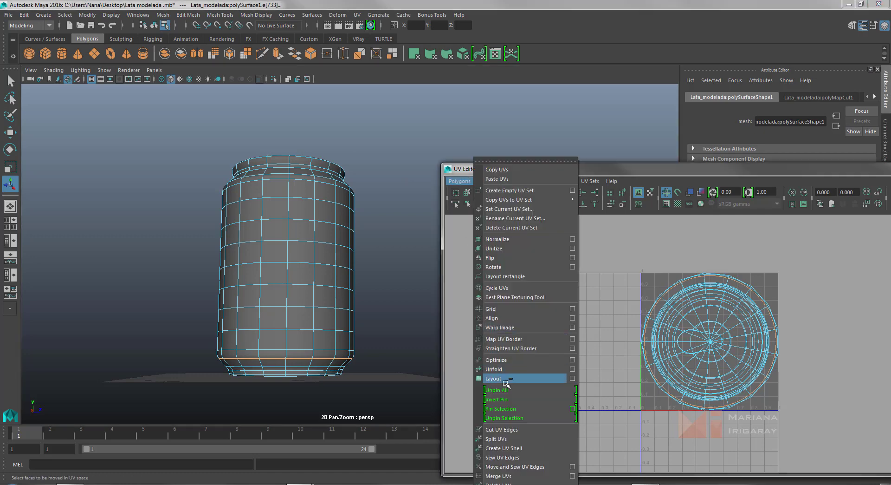
{"action": "left_click", "coordinate": [506, 429]}
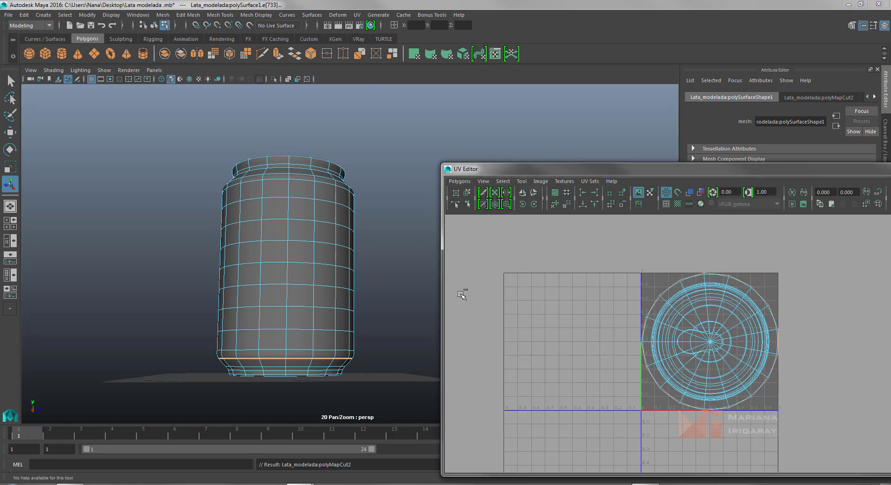
- Select the can base's UV shell and move it horizontally out of the 0–1 UV square to the left
{"action": "right_click_drag", "start_coordinate": [300, 251], "coordinate": [342, 260]}
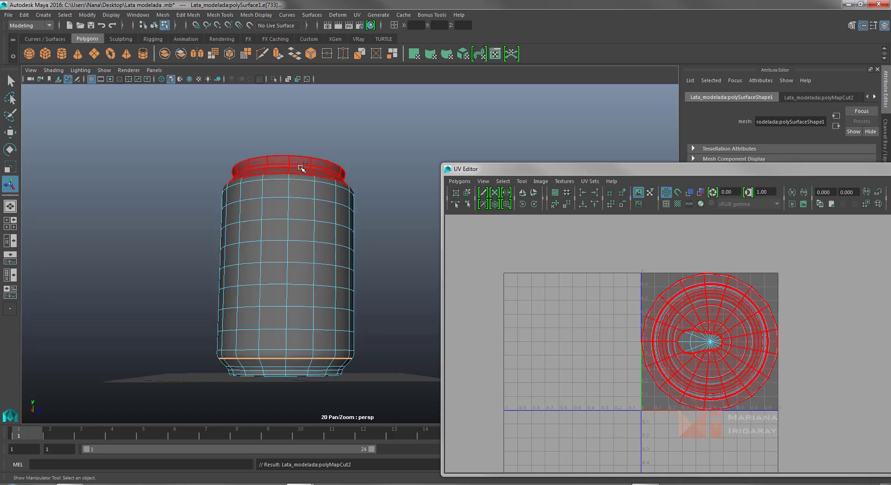
{"action": "right_click_drag", "start_coordinate": [323, 234], "coordinate": [367, 240]}
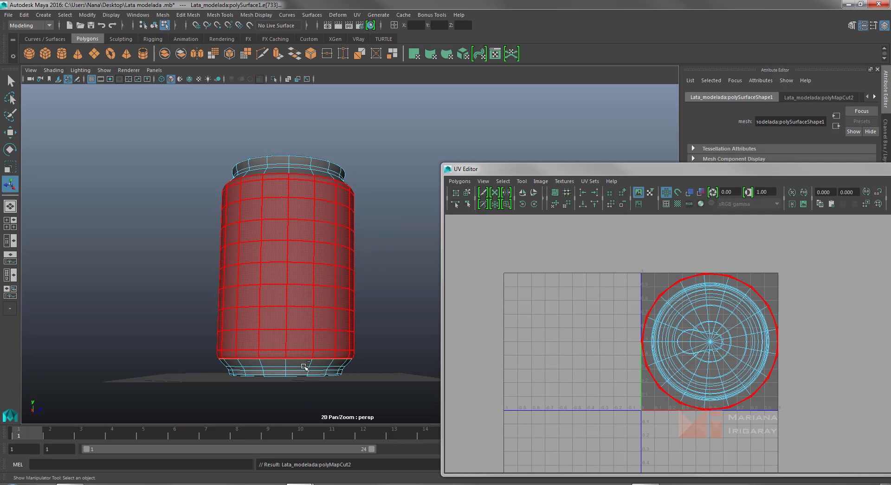
{"action": "left_click", "coordinate": [299, 368]}
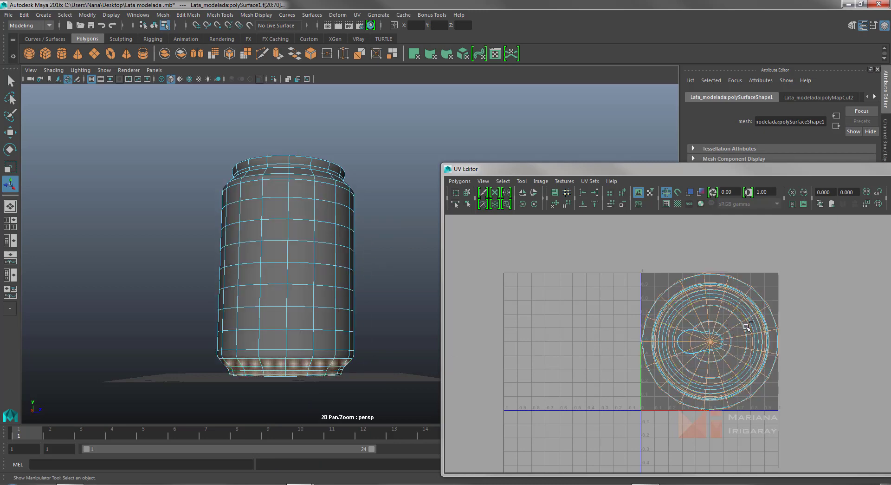
{"action": "key", "text": "w"}
{"action": "left_click_drag", "start_coordinate": [735, 342], "coordinate": [609, 341]}
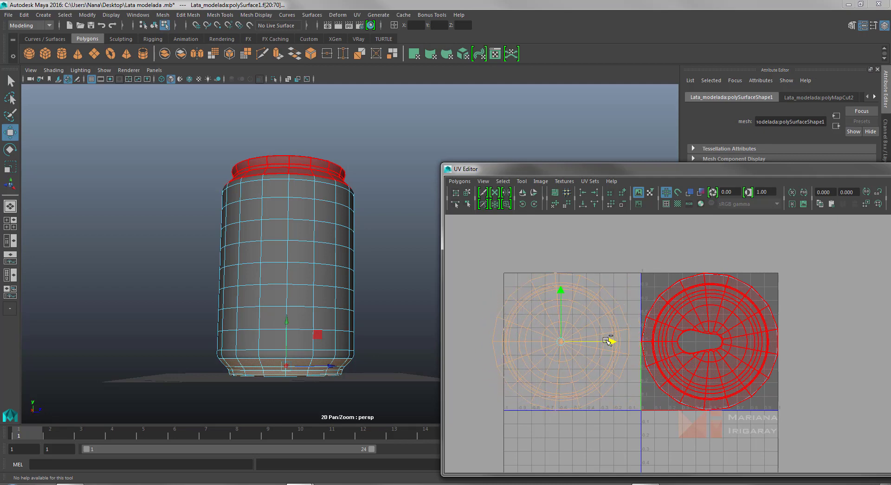
{"action": "double_click", "coordinate": [305, 218]}
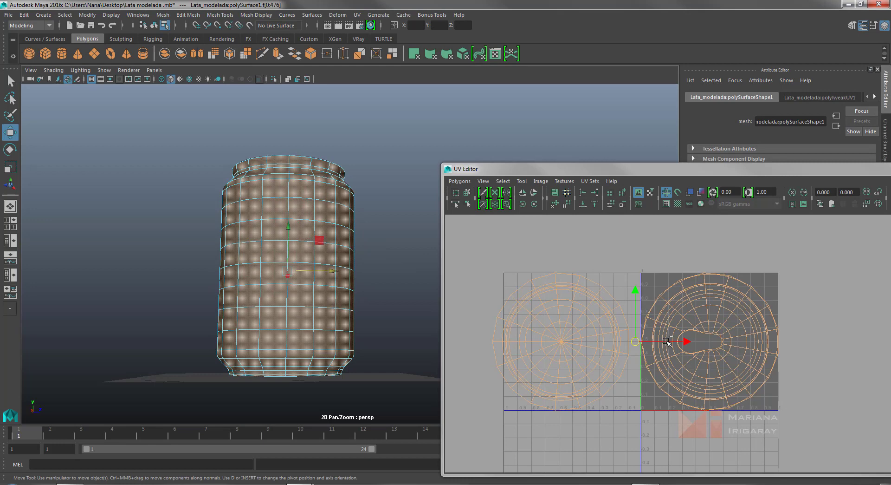
{"action": "left_click_drag", "start_coordinate": [667, 342], "coordinate": [687, 342]}
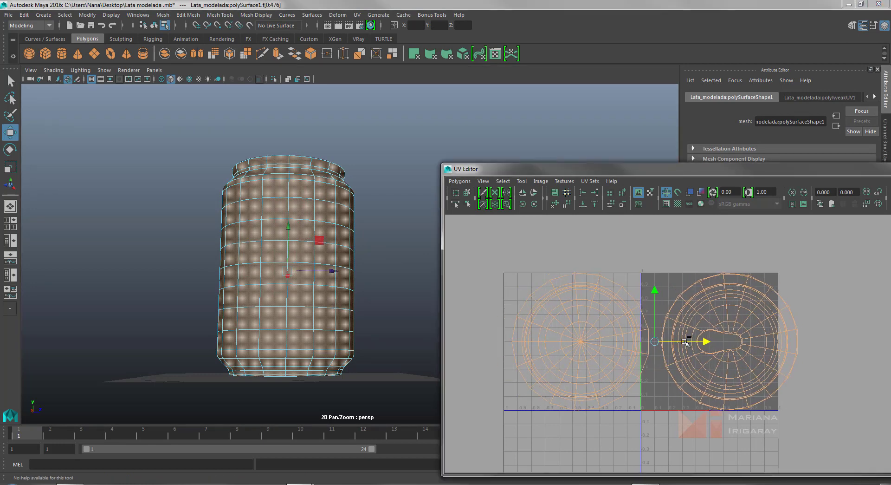
{"action": "key", "text": "ctrl+z"}
- Select the can body's UV shell and move it horizontally out of the 0–1 UV square to the right
{"action": "right_click_drag", "start_coordinate": [305, 233], "coordinate": [346, 259]}
{"action": "left_click", "coordinate": [310, 249]}
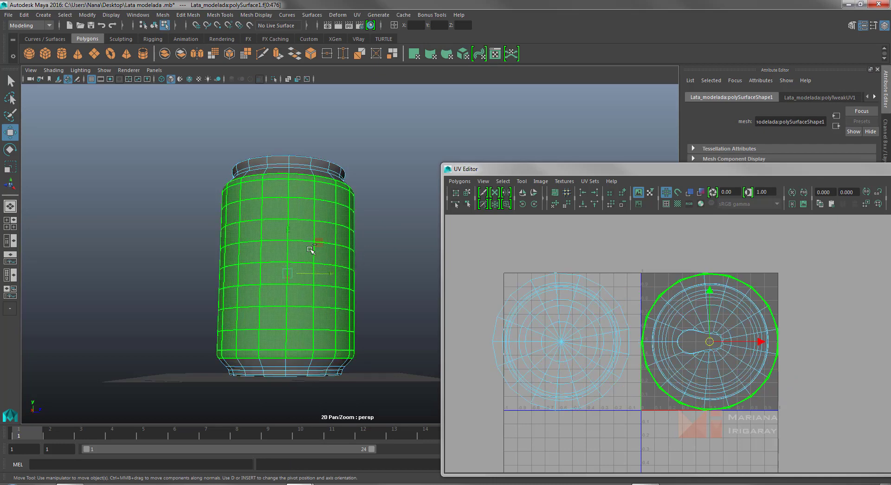
{"action": "left_click_drag", "start_coordinate": [752, 341], "coordinate": [889, 334]}
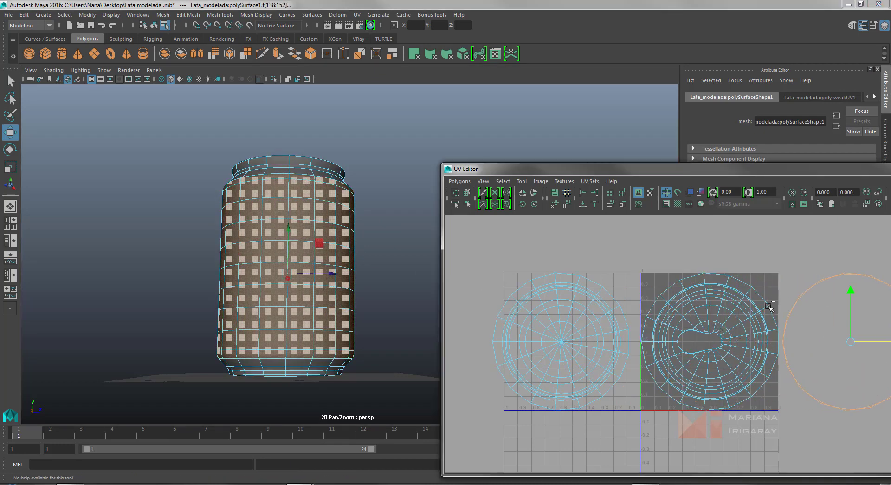
- Select the can top's UV shell and move it horizontally to the left, beyond the base's shell
{"action": "left_click", "coordinate": [728, 345]}
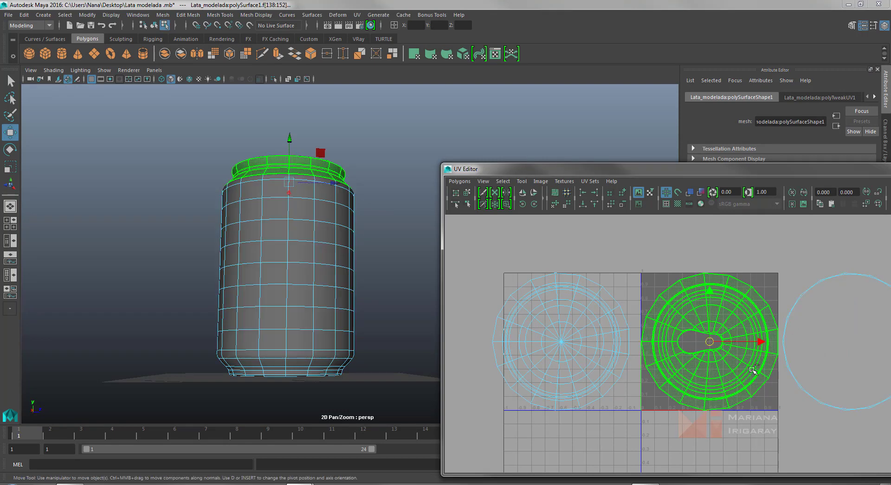
{"action": "middle_click_drag", "start_coordinate": [752, 343], "coordinate": [723, 332], "text": "alt"}
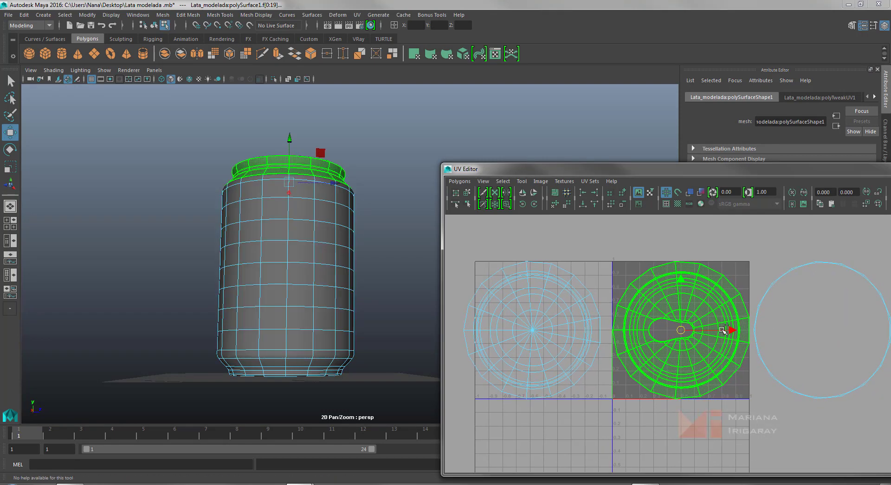
{"action": "left_click_drag", "start_coordinate": [723, 330], "coordinate": [430, 342]}
{"action": "scroll", "coordinate": [561, 339], "scroll_direction": "down", "scroll_amount": 3}
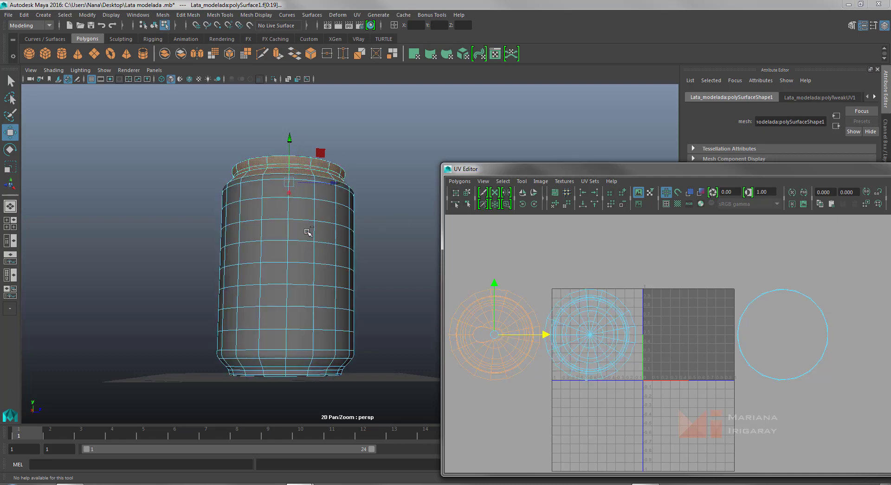
- Apply a cylindrical UV projection to the can's body shell and move its UVs horizontally until they clear the base's shell
{"action": "right_click_drag", "start_coordinate": [300, 233], "coordinate": [341, 257]}
{"action": "left_click", "coordinate": [310, 255]}
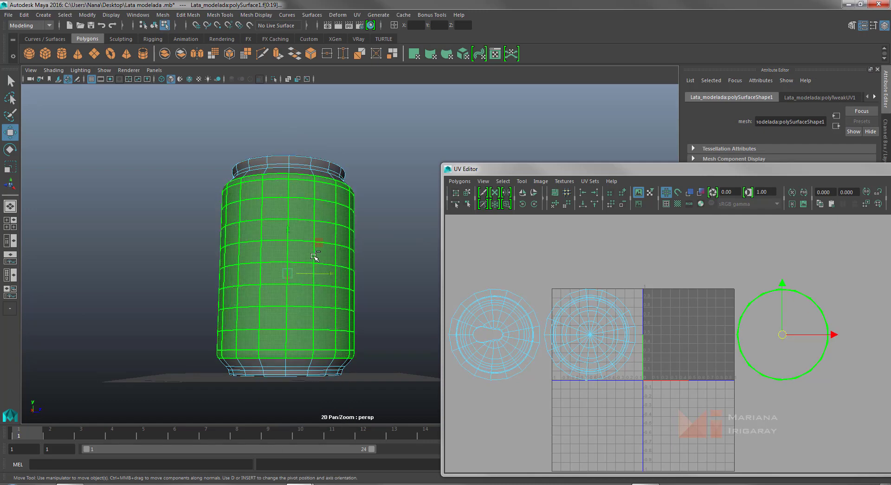
{"action": "left_click_drag", "start_coordinate": [392, 231], "coordinate": [339, 225], "text": "alt"}
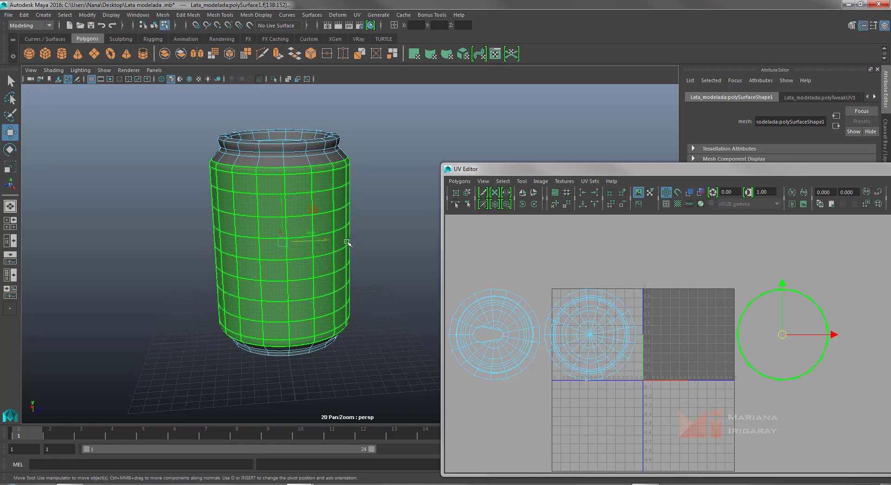
{"action": "left_click", "coordinate": [358, 15]}
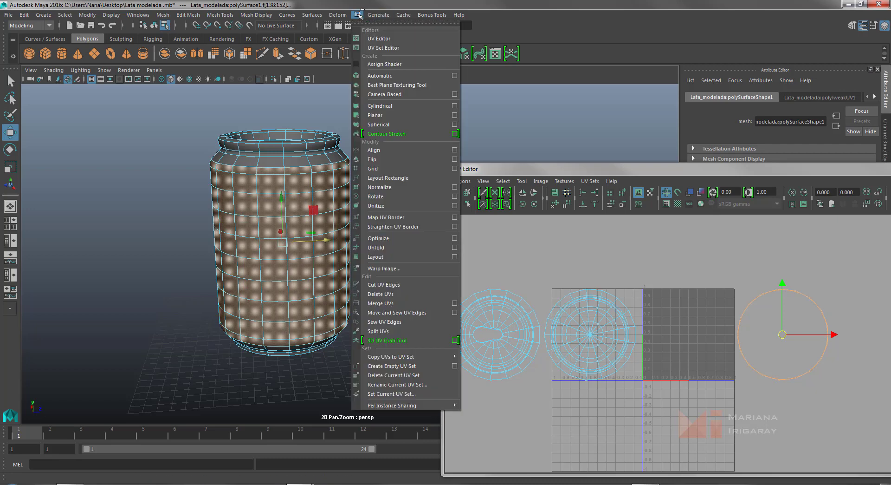
{"action": "left_click", "coordinate": [386, 106]}
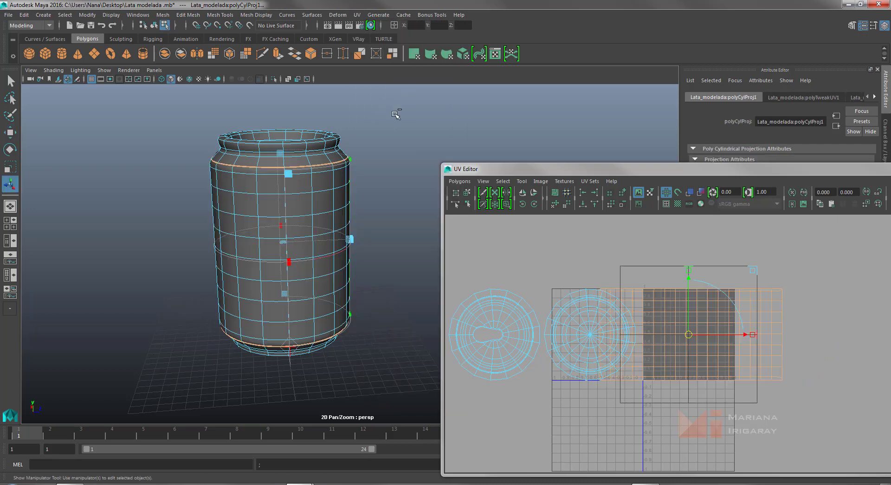
{"action": "left_click_drag", "start_coordinate": [745, 334], "coordinate": [792, 336]}
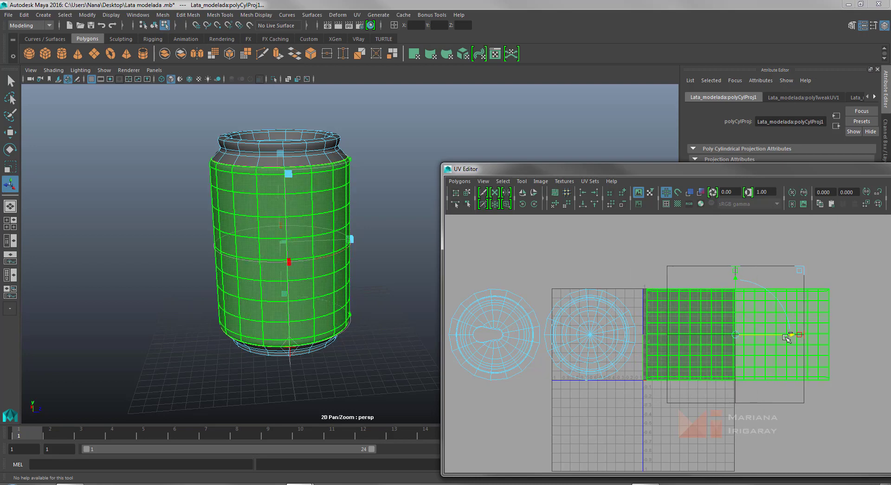
{"action": "left_click", "coordinate": [864, 334]}
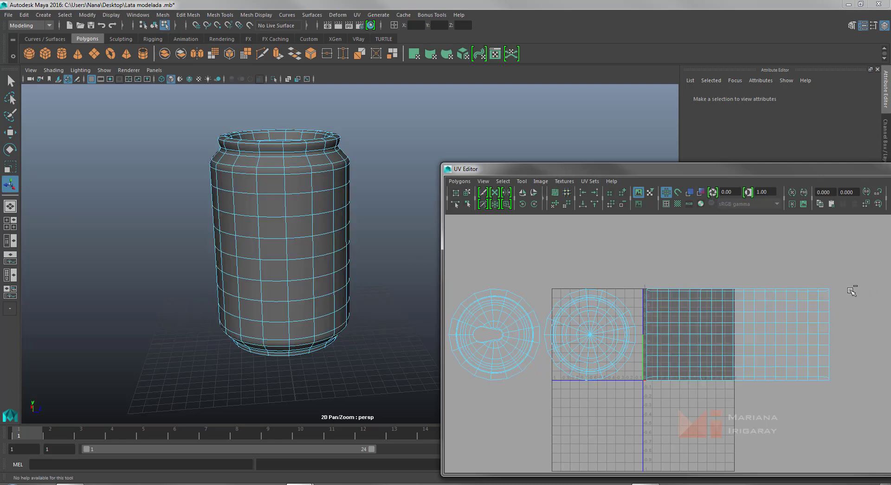
- Compare the can's UV grid in smoothed and unsmoothed display, leaving the smooth mesh preview off
{"action": "left_click", "coordinate": [288, 222]}
{"action": "key", "text": "1"}
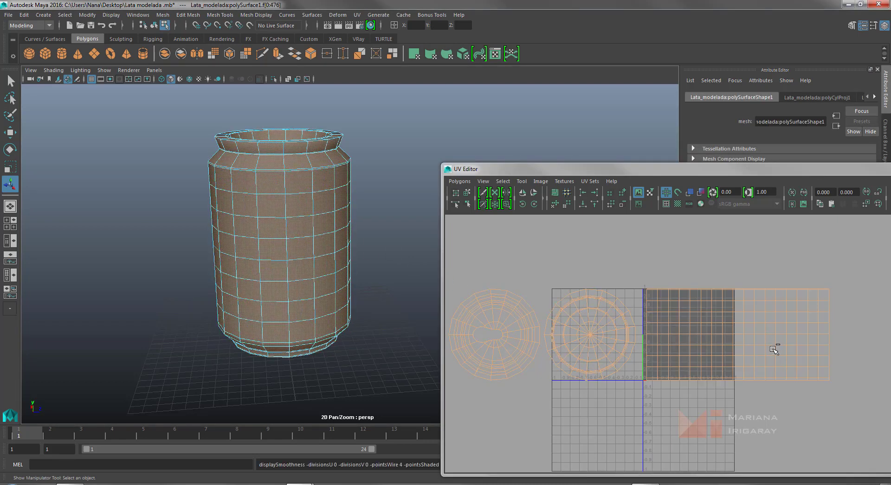
{"action": "right_click_drag", "start_coordinate": [828, 333], "coordinate": [831, 310]}
{"action": "scroll", "coordinate": [790, 334], "scroll_direction": "up", "scroll_amount": 4}
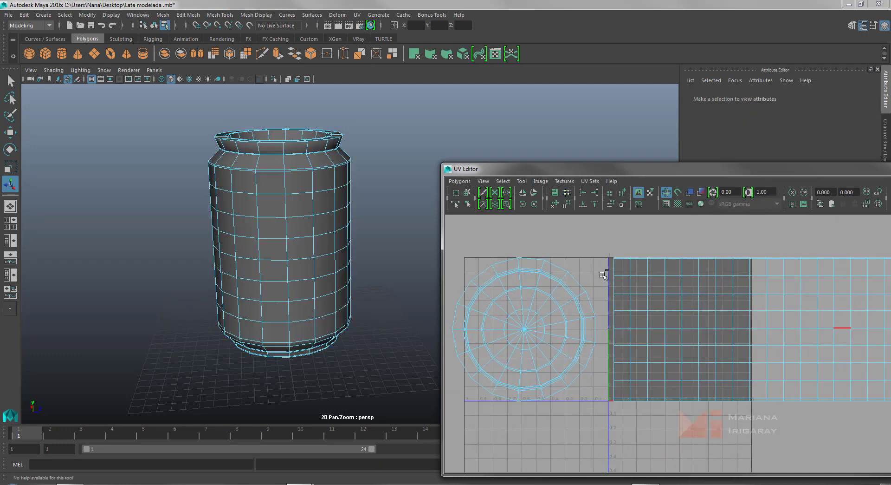
{"action": "left_click", "coordinate": [290, 201]}
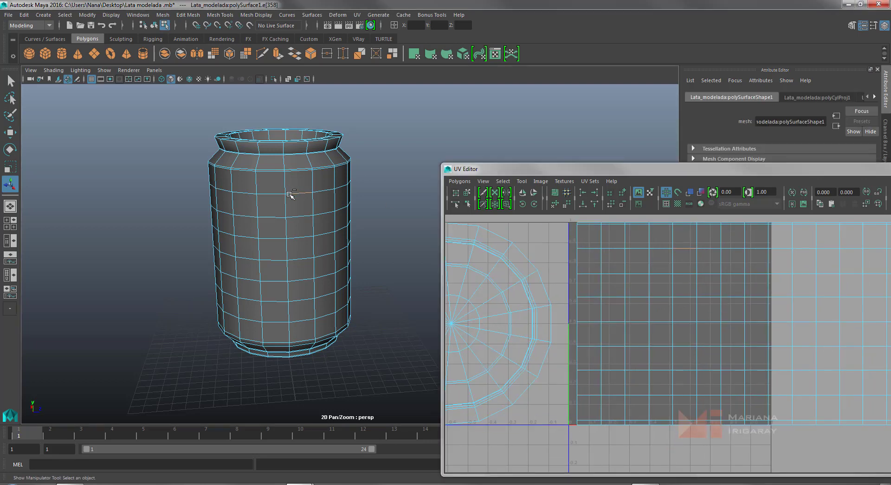
{"action": "right_click_drag", "start_coordinate": [296, 204], "coordinate": [309, 192]}
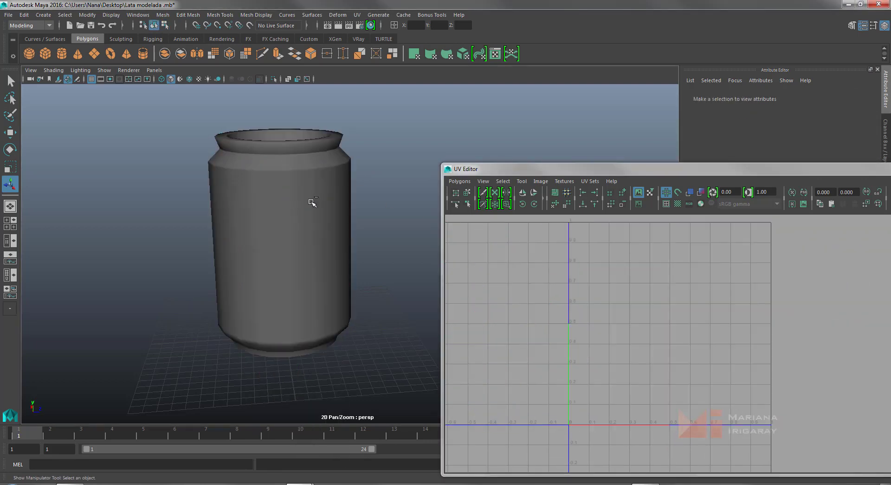
{"action": "left_click", "coordinate": [312, 203]}
{"action": "key", "text": "3"}
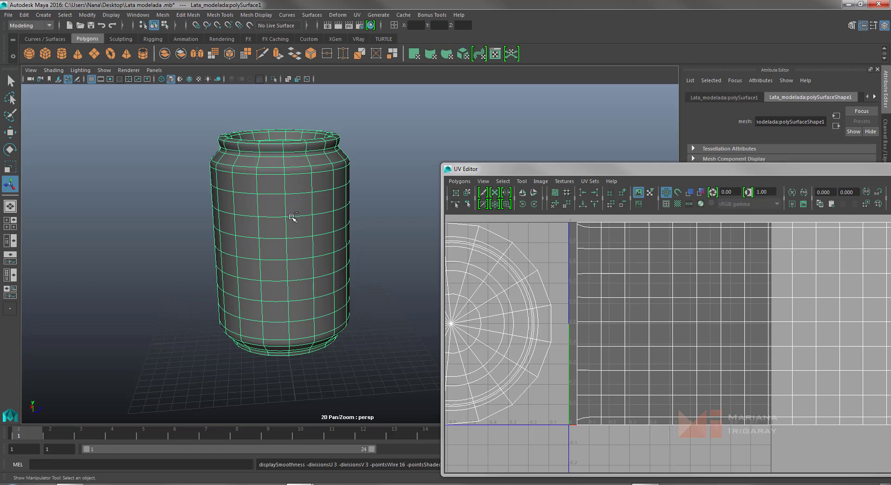
{"action": "key", "text": "1"}
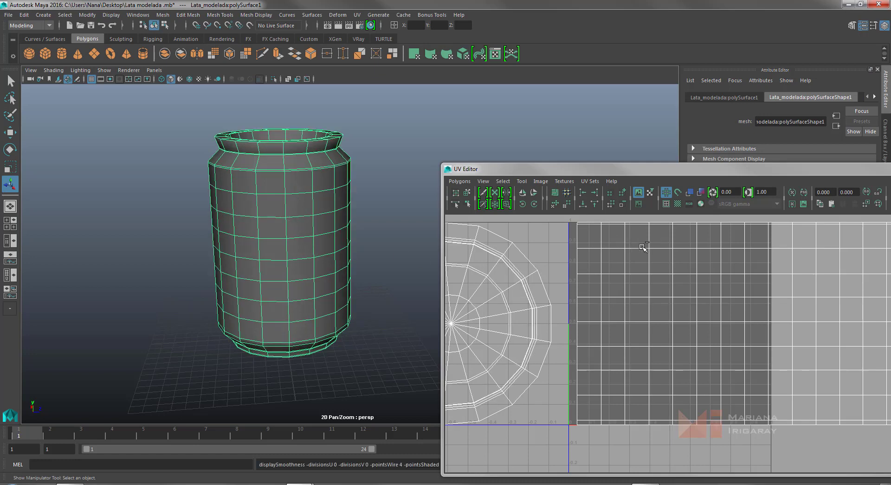
- Turn on shaded UV display so the shells are coloured by the direction their faces point
{"action": "middle_click_drag", "start_coordinate": [726, 313], "coordinate": [645, 313], "text": "alt"}
{"action": "scroll", "coordinate": [688, 311], "scroll_direction": "down", "scroll_amount": 2}
{"action": "scroll", "coordinate": [689, 311], "scroll_direction": "down", "scroll_amount": 2}
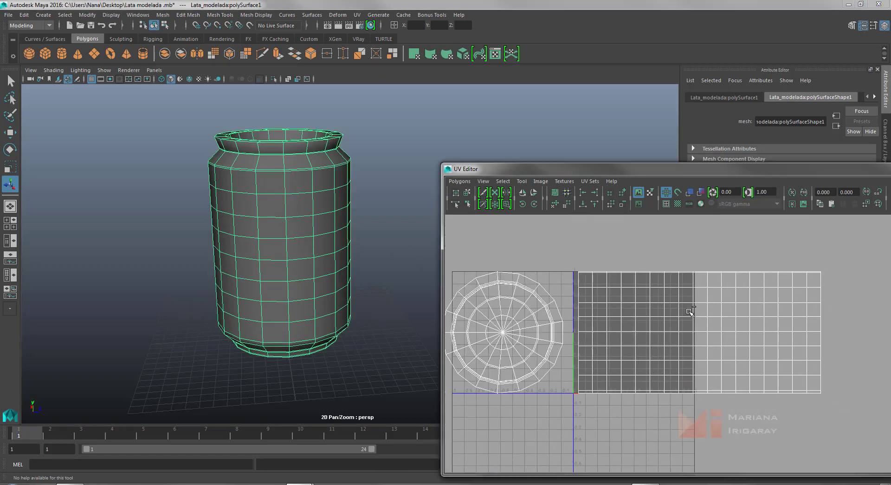
{"action": "right_click_drag", "start_coordinate": [681, 319], "coordinate": [687, 293]}
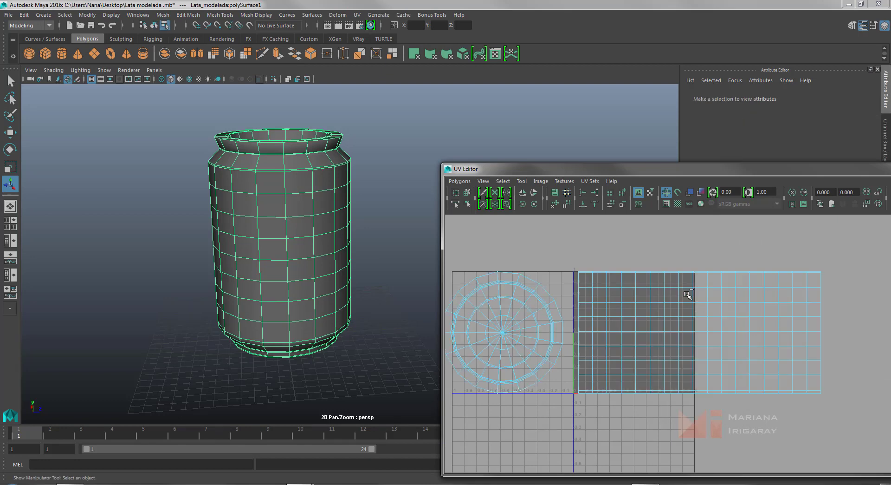
{"action": "middle_click_drag", "start_coordinate": [627, 308], "coordinate": [648, 309], "text": "alt"}
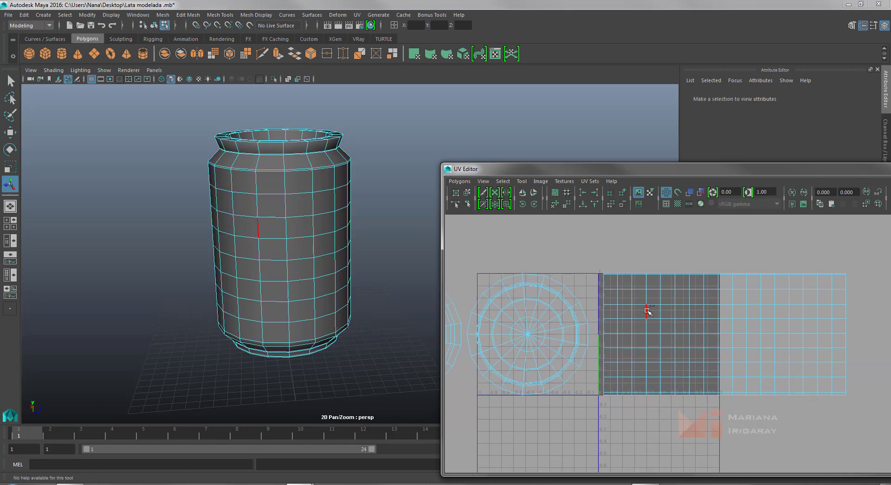
{"action": "scroll", "coordinate": [649, 310], "scroll_direction": "down", "scroll_amount": 1}
{"action": "scroll", "coordinate": [649, 310], "scroll_direction": "down", "scroll_amount": 1}
{"action": "scroll", "coordinate": [650, 310], "scroll_direction": "down", "scroll_amount": 1}
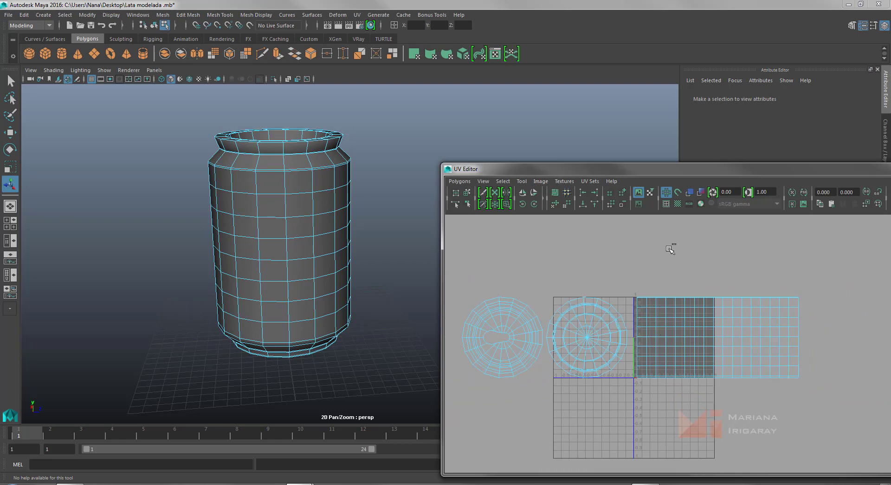
{"action": "left_click", "coordinate": [690, 195]}
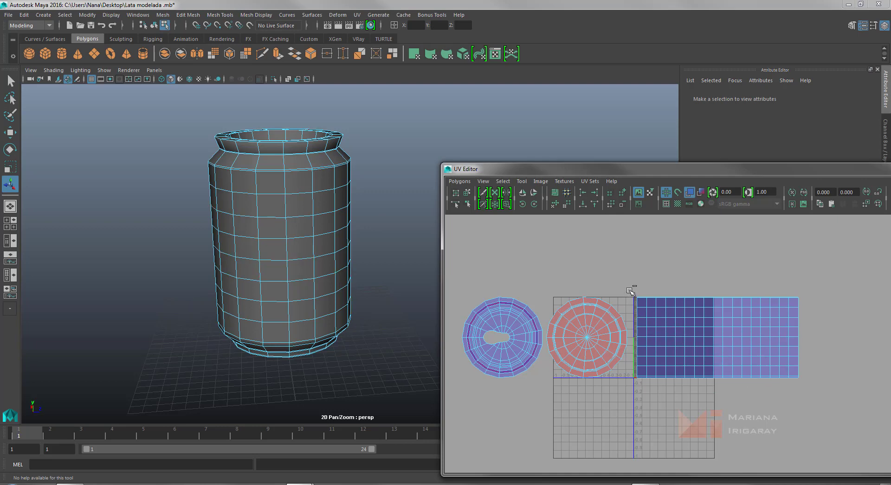
- Select the can body's UV shell and scale it down uniformly to a little less than half its size
{"action": "right_click", "coordinate": [712, 334]}
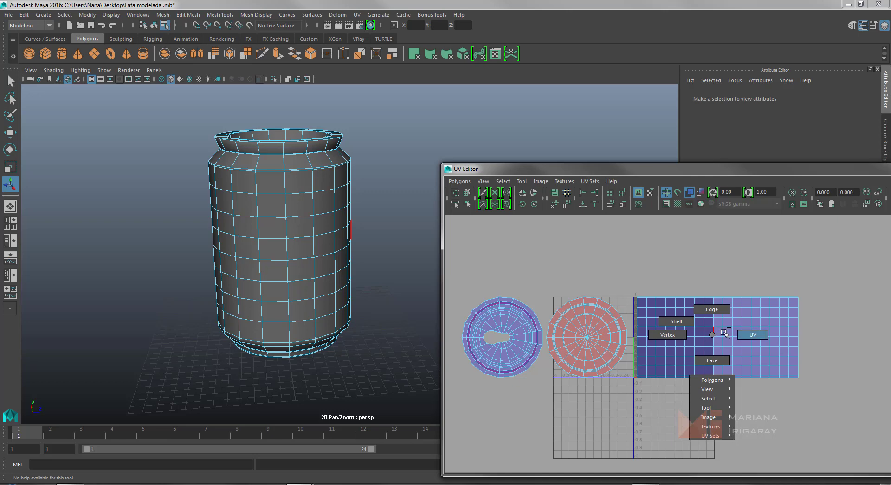
{"action": "left_click", "coordinate": [677, 321]}
{"action": "left_click", "coordinate": [764, 349]}
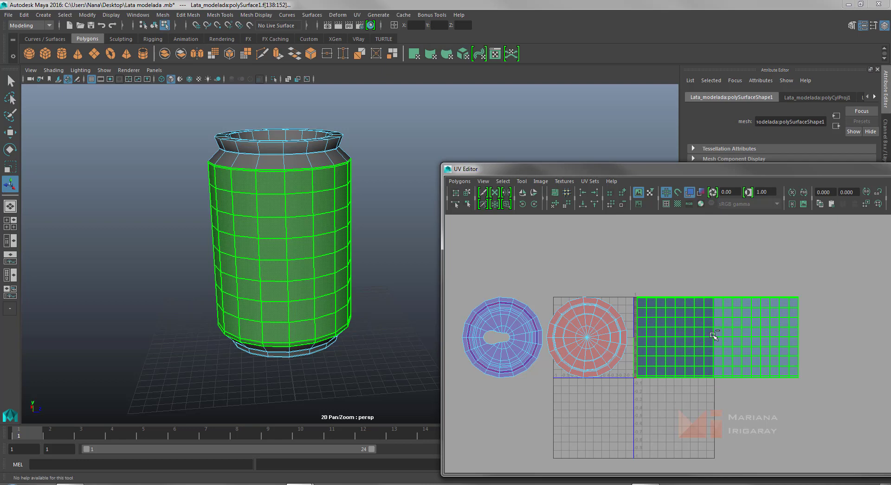
{"action": "key", "text": "r"}
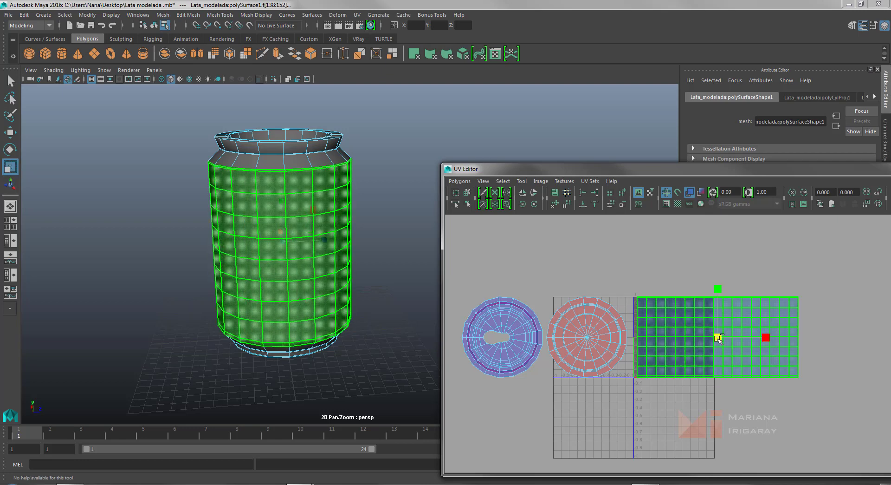
{"action": "left_click_drag", "start_coordinate": [719, 339], "coordinate": [695, 368]}
- Move the body's shell into the upper half of the 0–1 UV square and scale it up slightly to nearly fill the width
{"action": "key", "text": "w"}
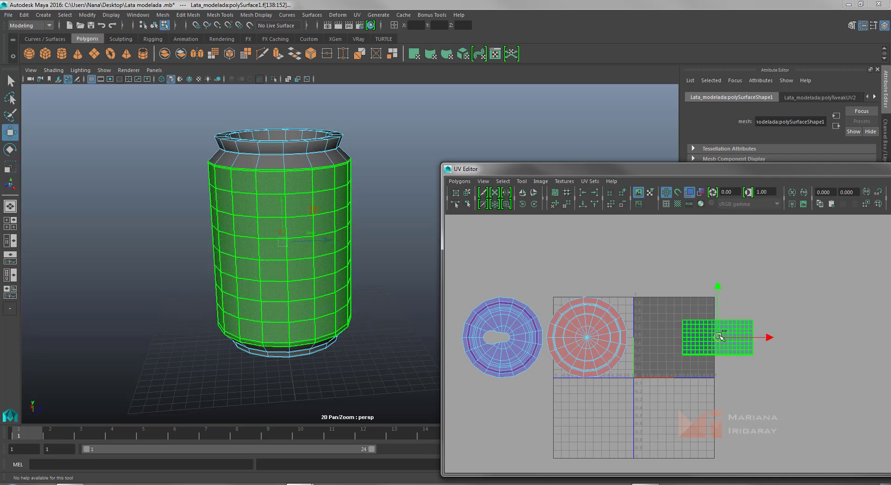
{"action": "left_click_drag", "start_coordinate": [719, 336], "coordinate": [677, 318]}
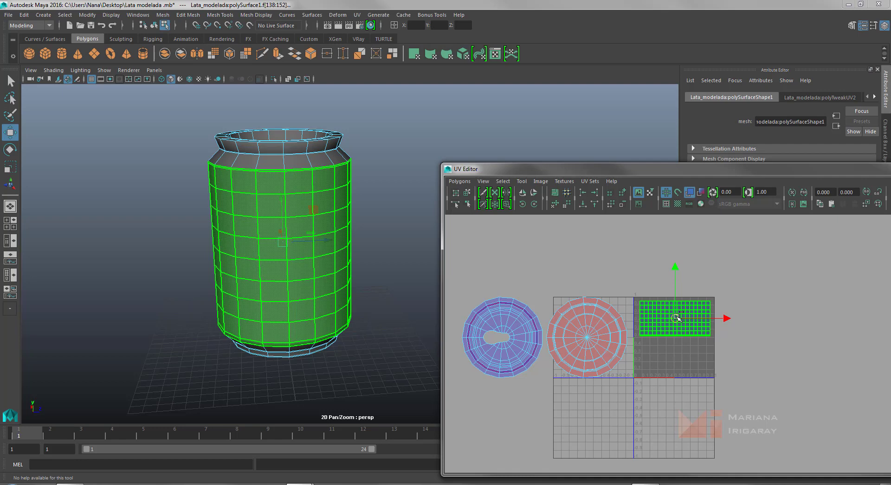
{"action": "key", "text": "r"}
{"action": "left_click_drag", "start_coordinate": [676, 317], "coordinate": [676, 318]}
{"action": "key", "text": "e"}
{"action": "key", "text": "w"}
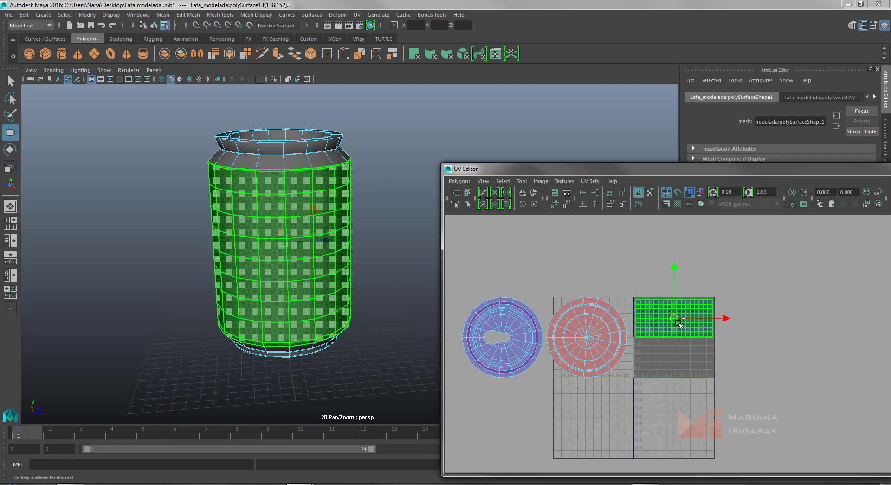
{"action": "left_click", "coordinate": [699, 360]}
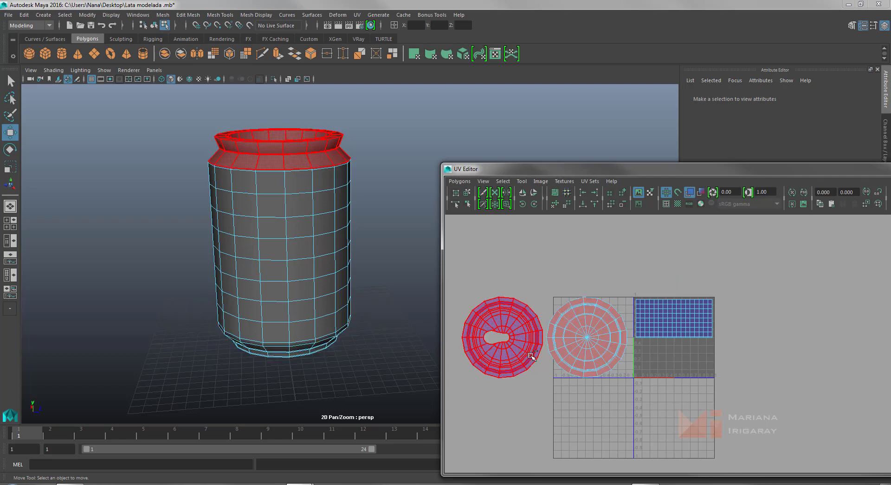
- Maximise the UV Editor and flip the can base's UV shell horizontally, in the U direction
{"action": "middle_click_drag", "start_coordinate": [554, 383], "coordinate": [586, 373], "text": "alt"}
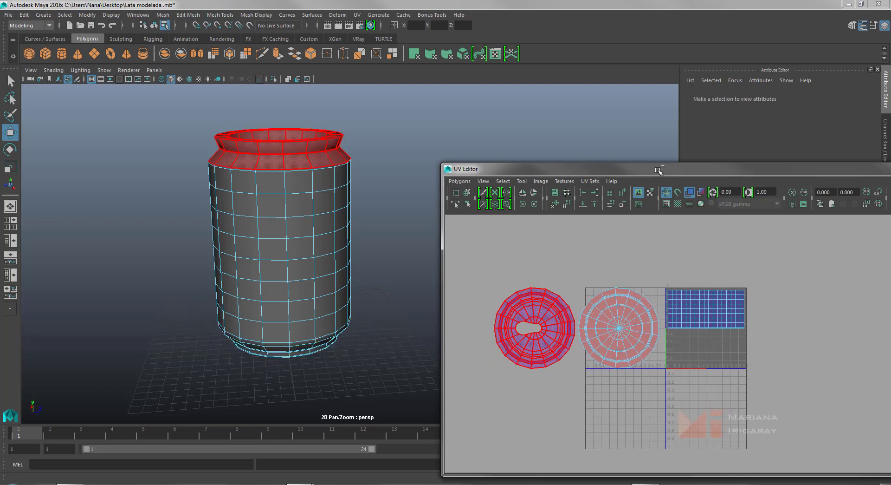
{"action": "double_click", "coordinate": [659, 170]}
{"action": "middle_click_drag", "start_coordinate": [328, 338], "coordinate": [470, 346], "text": "alt"}
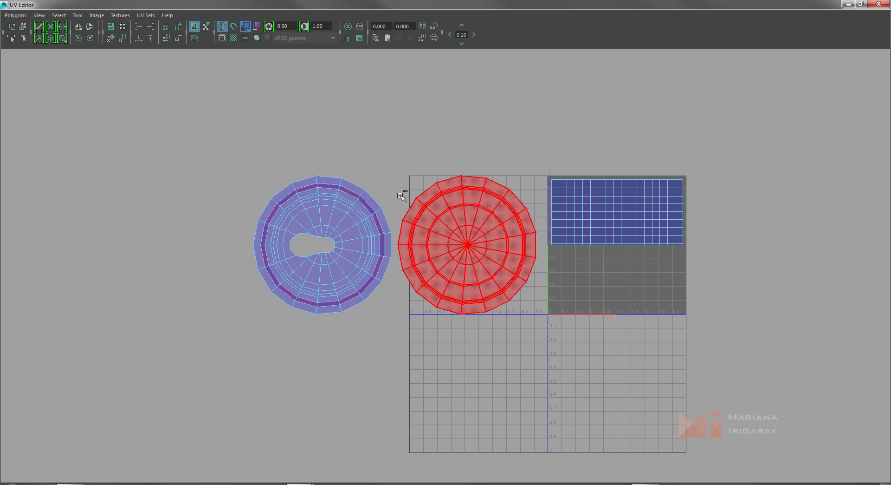
{"action": "scroll", "coordinate": [402, 197], "scroll_direction": "up", "scroll_amount": 3}
{"action": "left_click", "coordinate": [551, 243]}
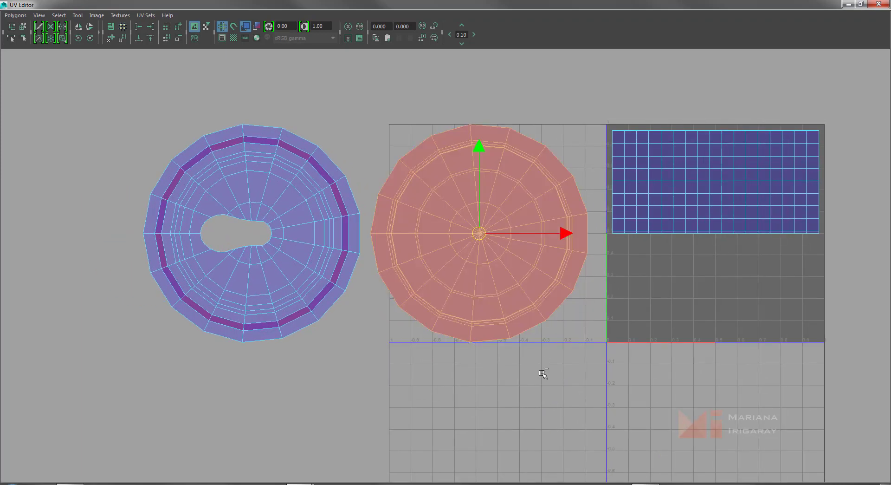
{"action": "right_click_drag", "start_coordinate": [511, 281], "coordinate": [474, 269]}
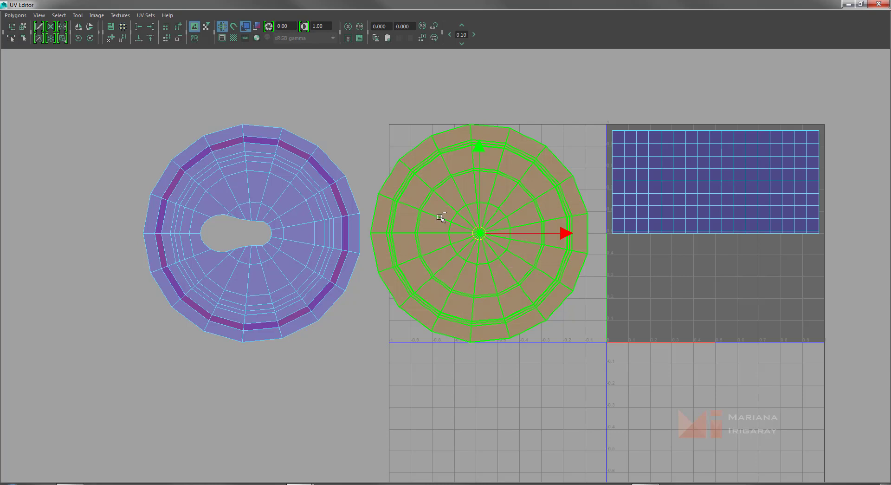
{"action": "left_click", "coordinate": [79, 28]}
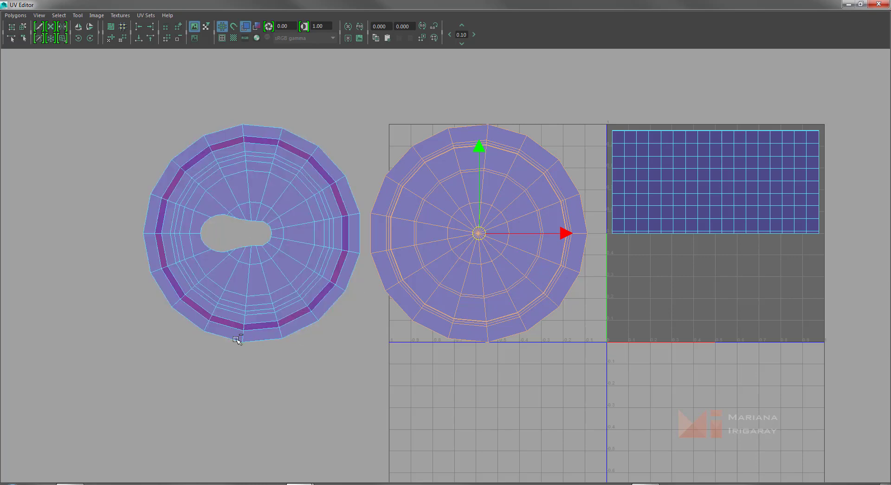
- Select all UVs of the can top's shell and unfold them with the Smooth UV Tool until the overlapping ring opens out
{"action": "left_click", "coordinate": [259, 289]}
{"action": "right_click_drag", "start_coordinate": [318, 272], "coordinate": [352, 268]}
{"action": "left_click_drag", "start_coordinate": [80, 90], "coordinate": [354, 353]}
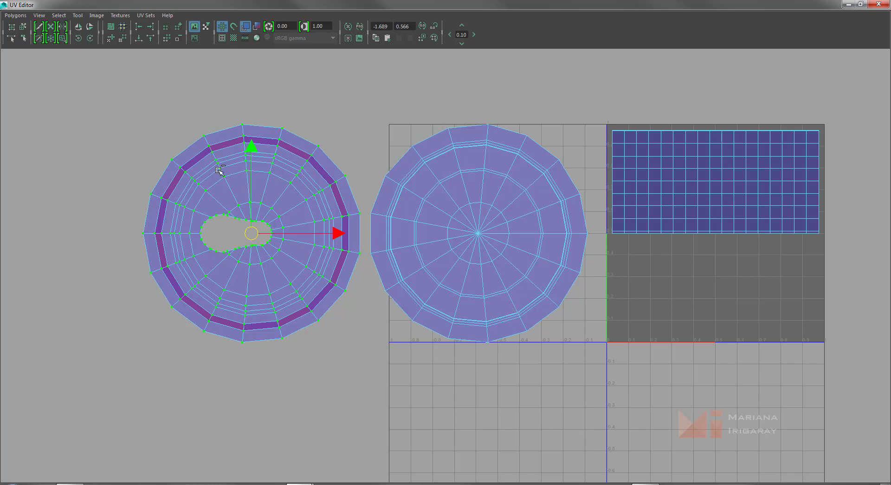
{"action": "left_click", "coordinate": [78, 15]}
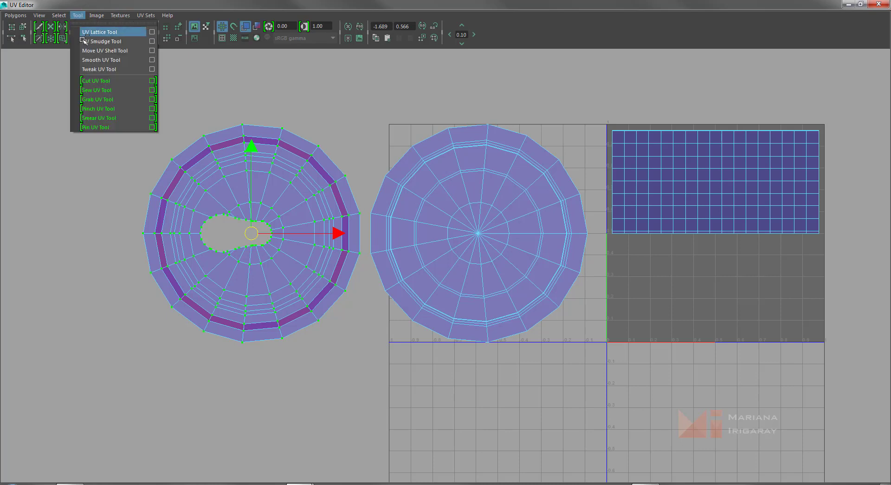
{"action": "left_click", "coordinate": [113, 60]}
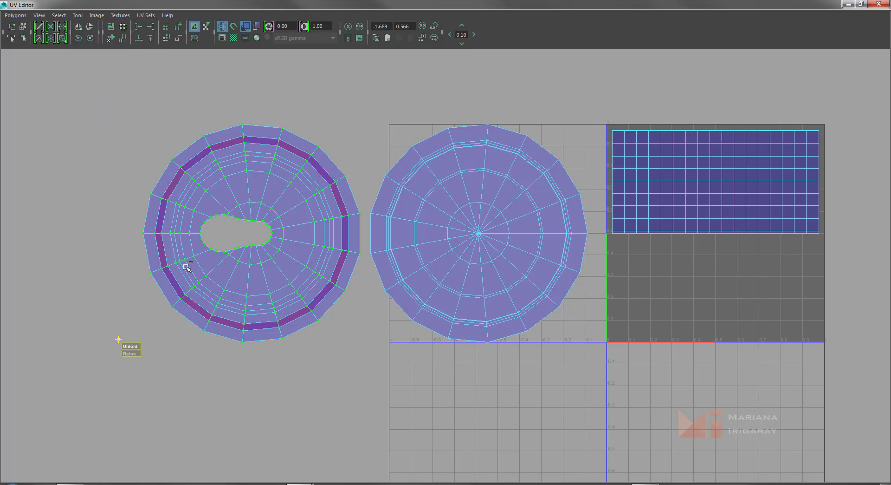
{"action": "left_click_drag", "start_coordinate": [132, 347], "coordinate": [188, 349]}
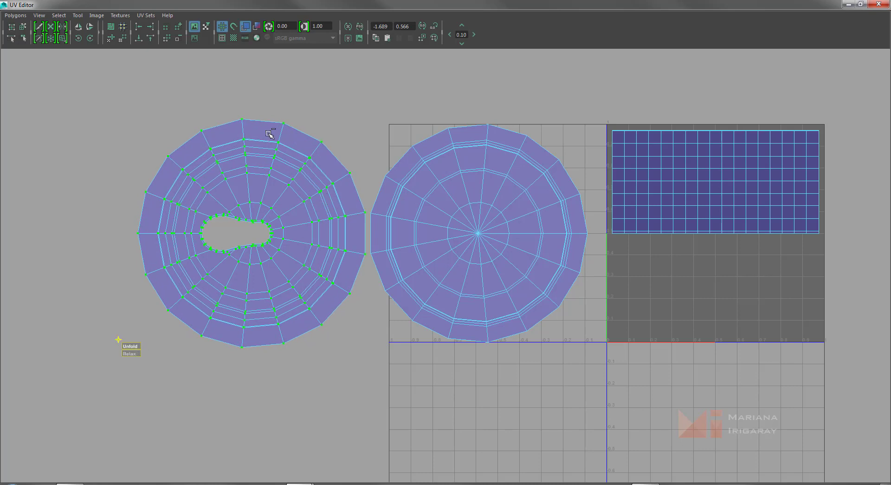
{"action": "left_click", "coordinate": [238, 388]}
- Select the can top's whole UV shell and move it across onto the 0–1 UV square
{"action": "right_click", "coordinate": [247, 293]}
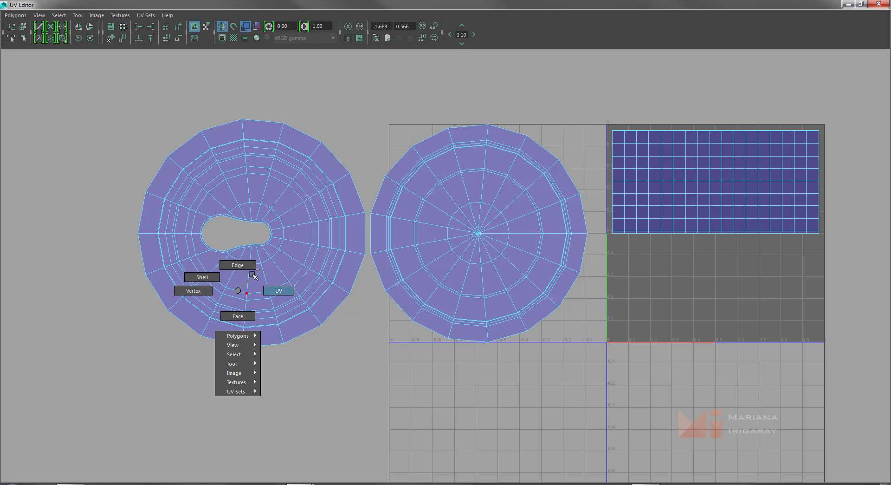
{"action": "left_click", "coordinate": [209, 278]}
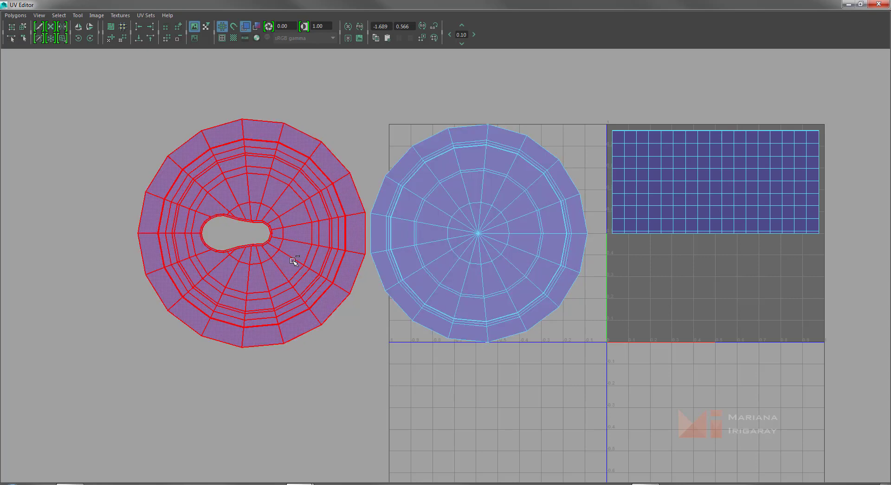
{"action": "right_click", "coordinate": [294, 288]}
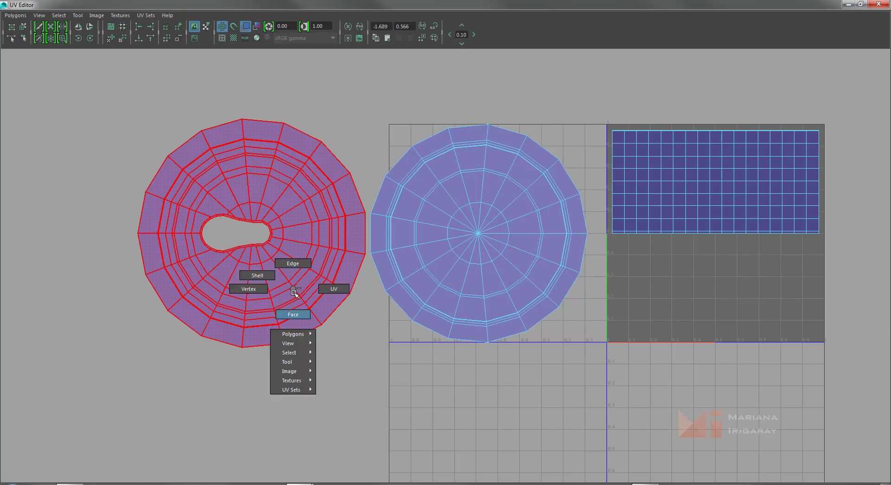
{"action": "left_click", "coordinate": [257, 276]}
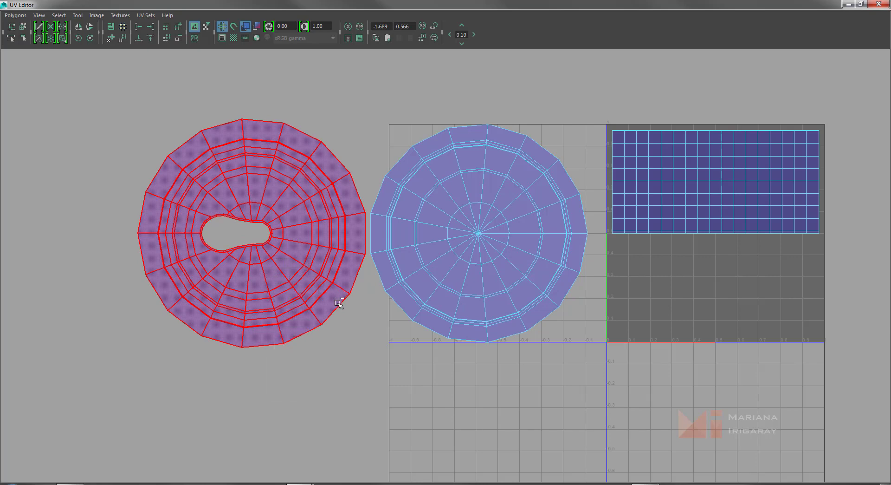
{"action": "left_click", "coordinate": [316, 307]}
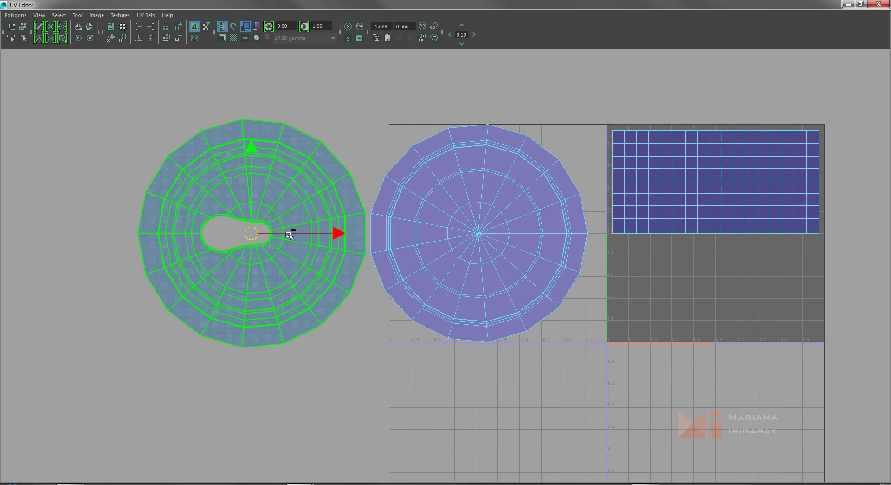
{"action": "left_click_drag", "start_coordinate": [294, 232], "coordinate": [756, 308]}
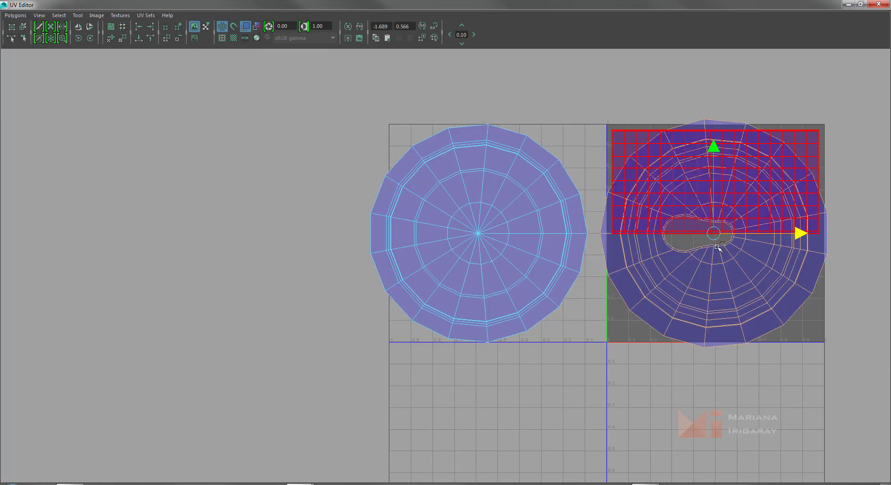
- Scale the can top's shell down to a little less than half and place it in the lower-left quarter of the 0–1 square
{"action": "left_click_drag", "start_coordinate": [711, 234], "coordinate": [688, 338]}
{"action": "key", "text": "r"}
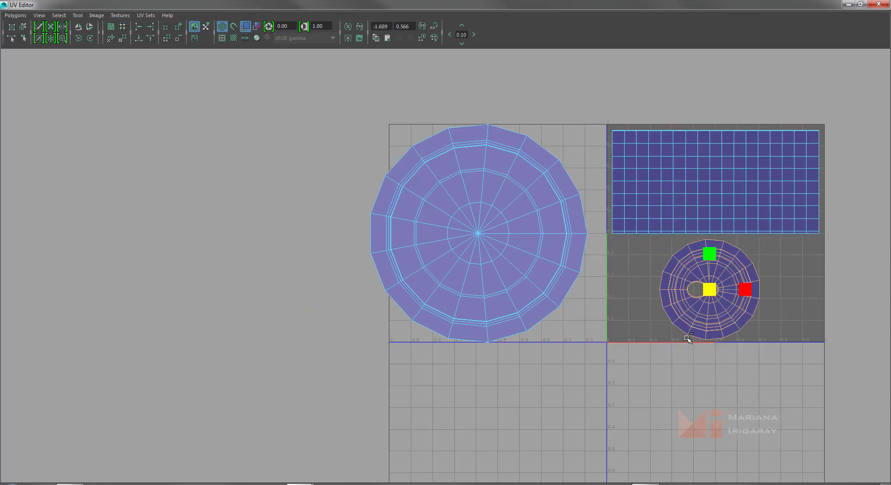
{"action": "key", "text": "w"}
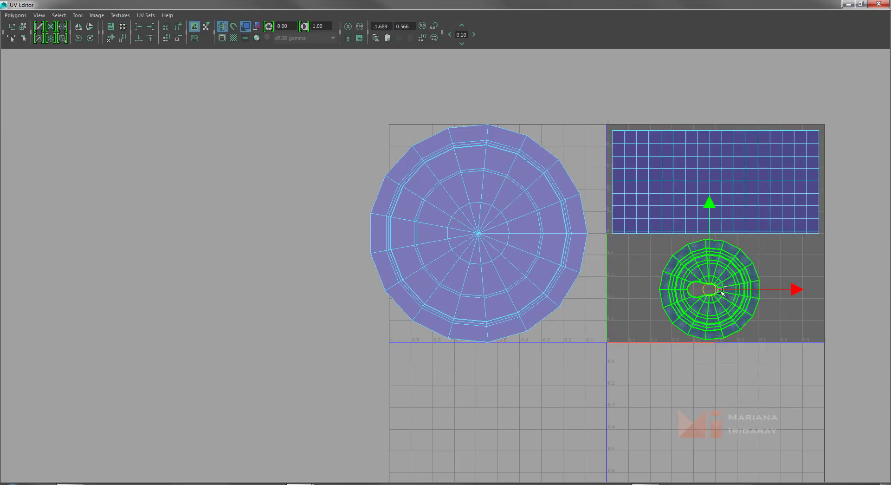
{"action": "left_click_drag", "start_coordinate": [709, 290], "coordinate": [669, 288]}
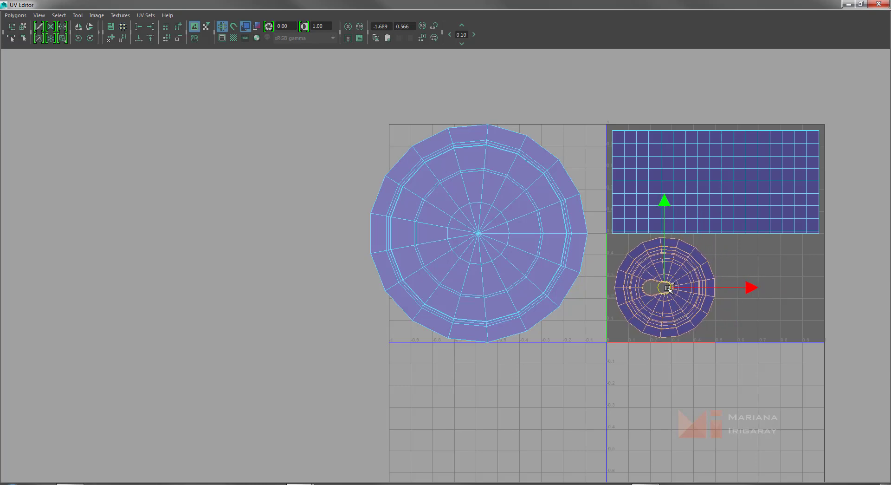
- Move the can base's UV shell into the lower-right quarter of the 0–1 square, scaled down to a little less than half
{"action": "left_click", "coordinate": [540, 263]}
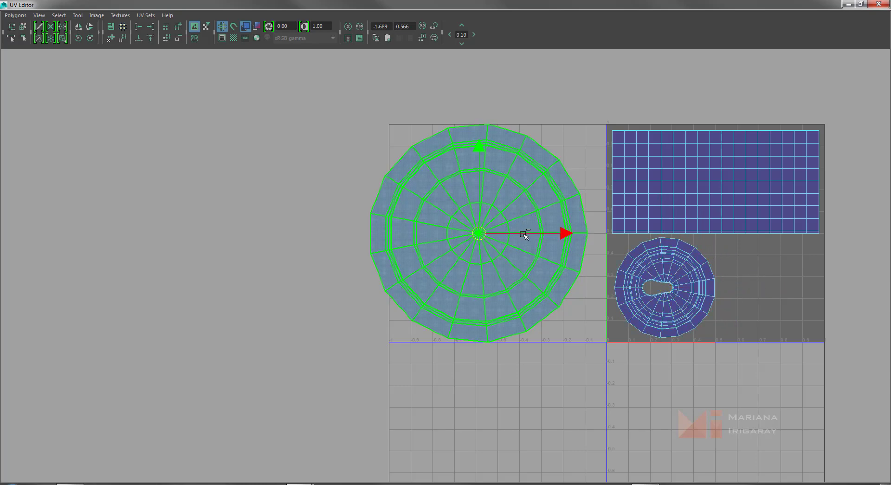
{"action": "left_click_drag", "start_coordinate": [528, 234], "coordinate": [812, 251]}
{"action": "mouse_move", "coordinate": [769, 234]}
{"action": "left_mouse_down"}
{"action": "mouse_move", "coordinate": [780, 255]}
{"action": "mouse_move", "coordinate": [766, 329]}
{"action": "left_mouse_up"}
{"action": "key", "text": "r"}
{"action": "key", "text": "w"}
{"action": "mouse_move", "coordinate": [778, 274]}
{"action": "left_mouse_down"}
{"action": "mouse_move", "coordinate": [772, 289]}
{"action": "mouse_move", "coordinate": [778, 281]}
{"action": "left_mouse_up"}
{"action": "key", "text": "r"}
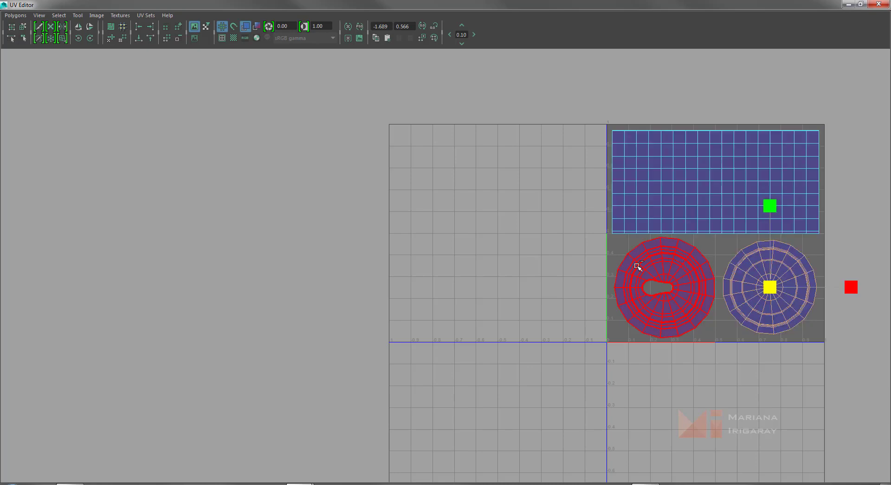
{"action": "left_click", "coordinate": [594, 269]}
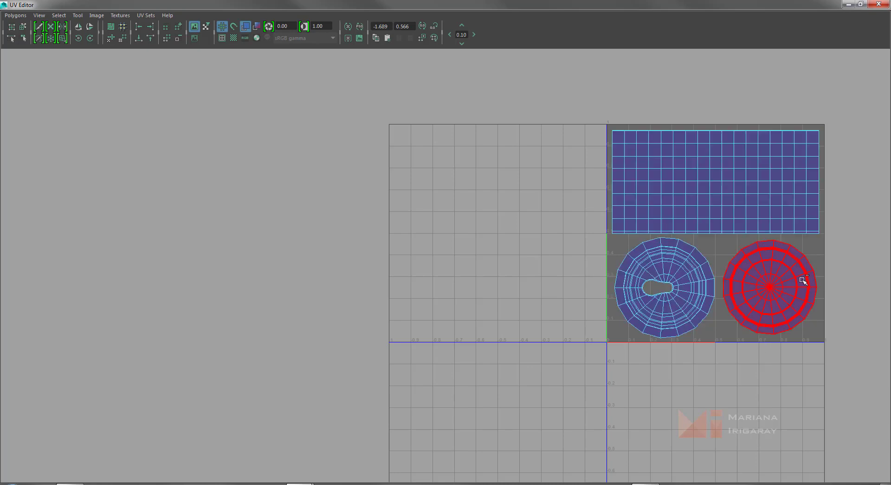
- Restore the UV Editor to a smaller floating window beside the can, with the whole 0–1 square in view
{"action": "scroll", "coordinate": [722, 363], "scroll_direction": "up", "scroll_amount": 2}
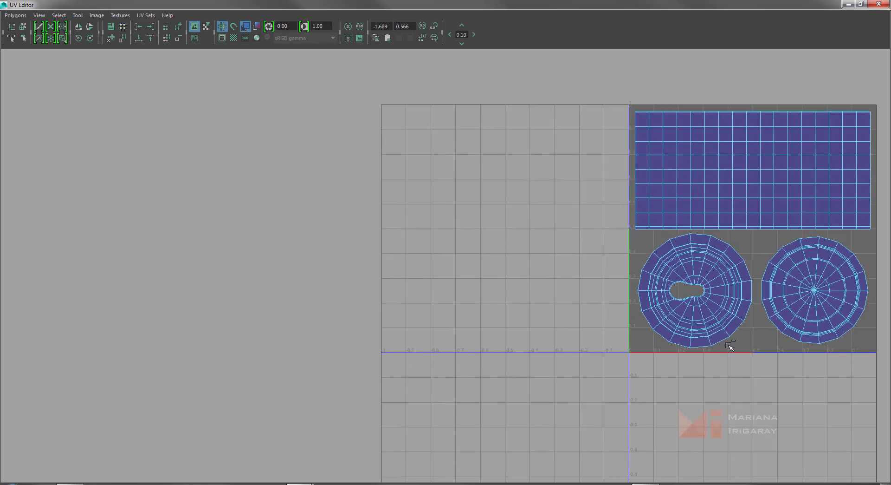
{"action": "middle_click_drag", "start_coordinate": [710, 391], "coordinate": [573, 386], "text": "alt"}
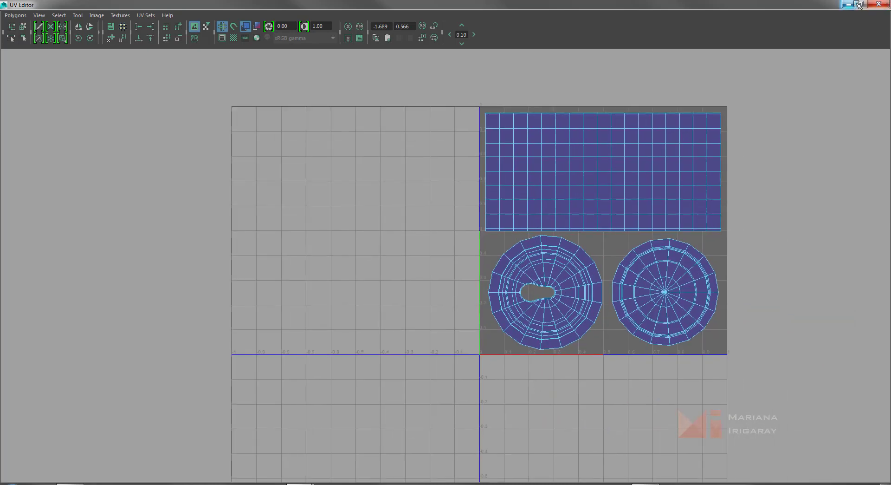
{"action": "left_click", "coordinate": [861, 4]}
{"action": "left_click_drag", "start_coordinate": [766, 169], "coordinate": [660, 83]}
{"action": "left_click_drag", "start_coordinate": [330, 211], "coordinate": [570, 221]}
{"action": "scroll", "coordinate": [744, 249], "scroll_direction": "up", "scroll_amount": 5}
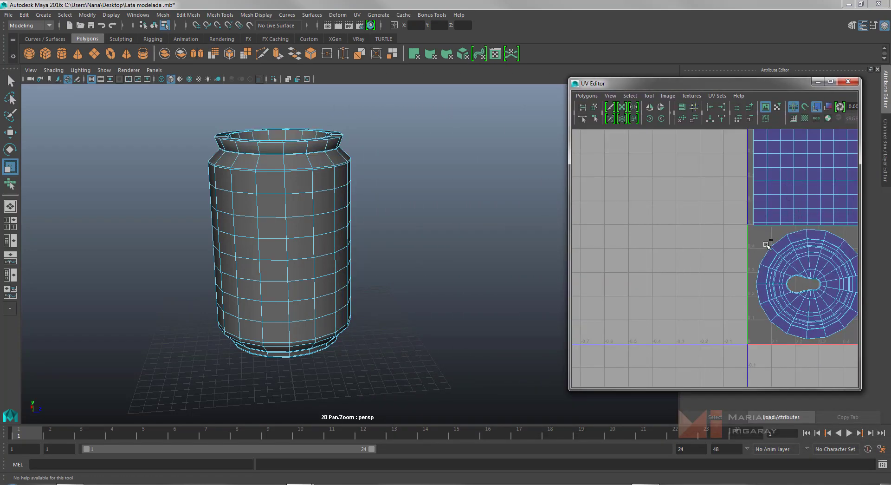
{"action": "middle_click_drag", "start_coordinate": [736, 264], "coordinate": [616, 281], "text": "alt"}
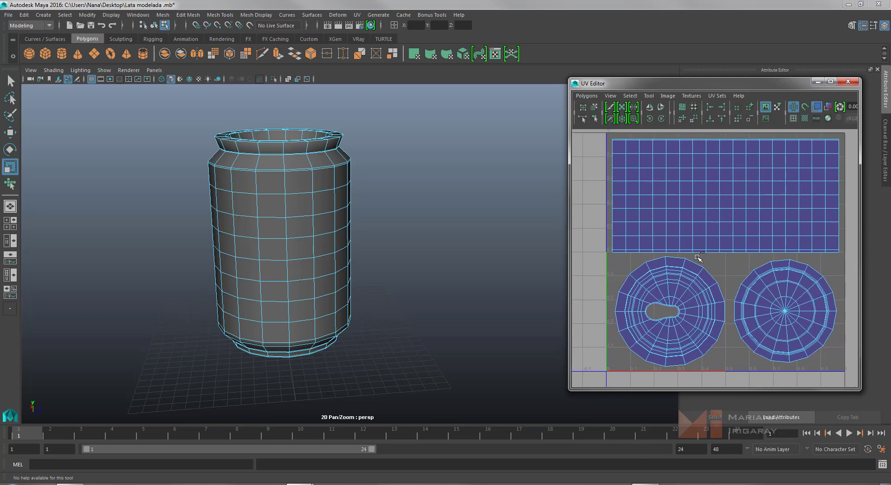
{"action": "scroll", "coordinate": [699, 258], "scroll_direction": "down", "scroll_amount": 1}
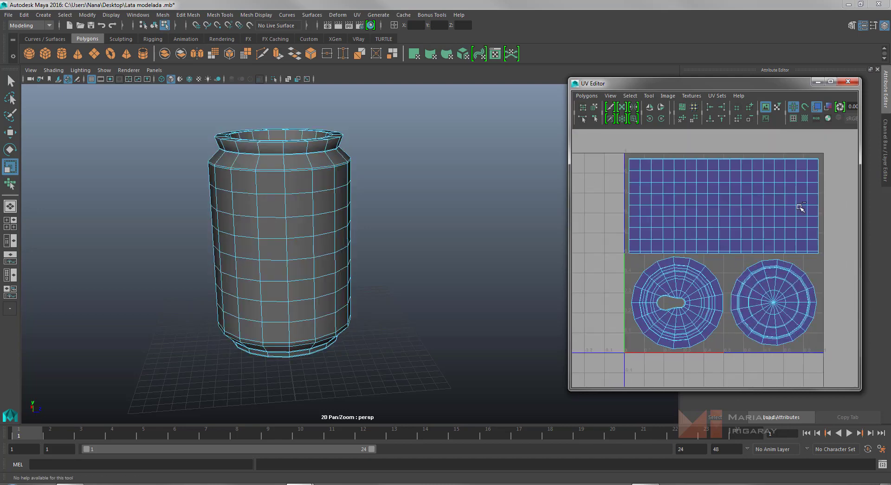
- Start a UV Snapshot and set its output file to uv_lata on the Desktop
{"action": "left_click", "coordinate": [584, 95]}
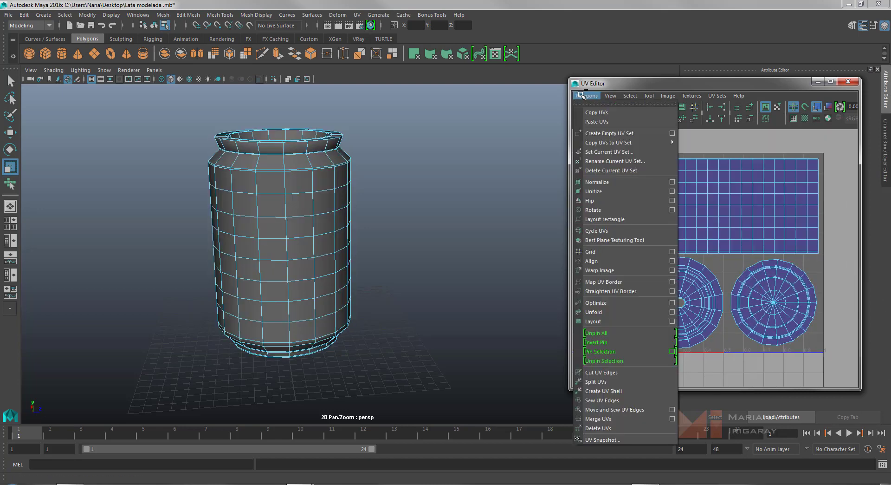
{"action": "left_click", "coordinate": [608, 440]}
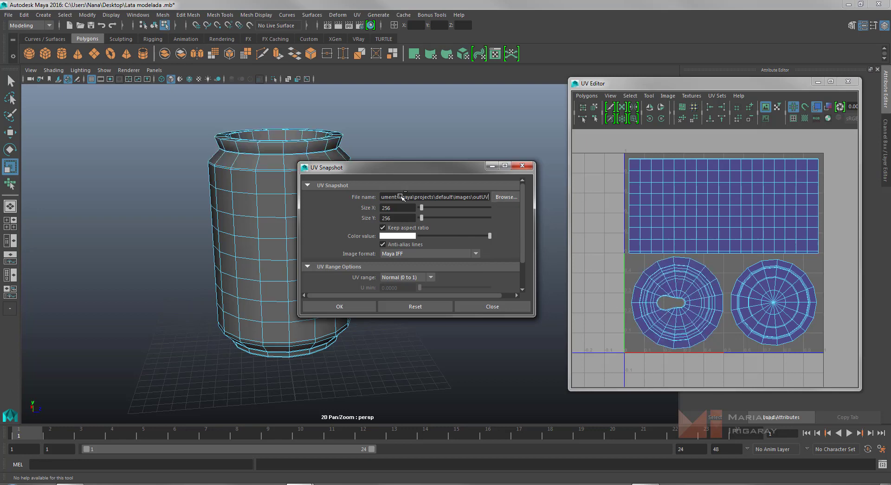
{"action": "left_click", "coordinate": [512, 198]}
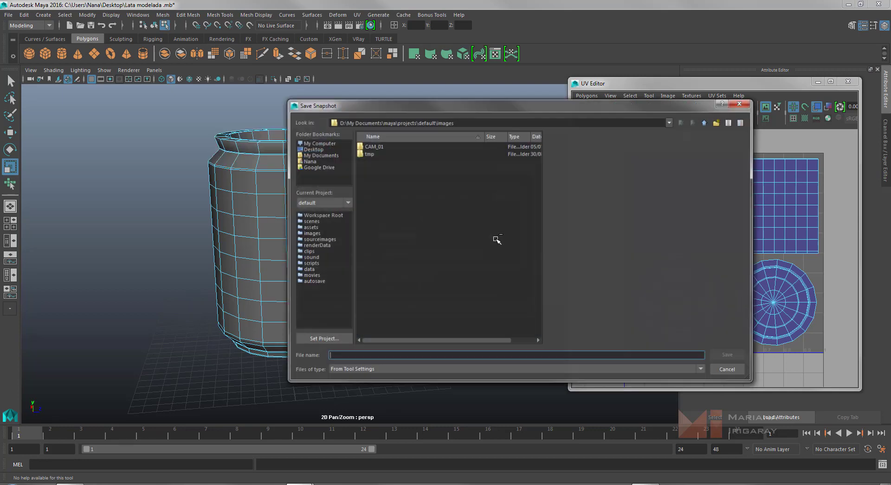
{"action": "left_click", "coordinate": [313, 148]}
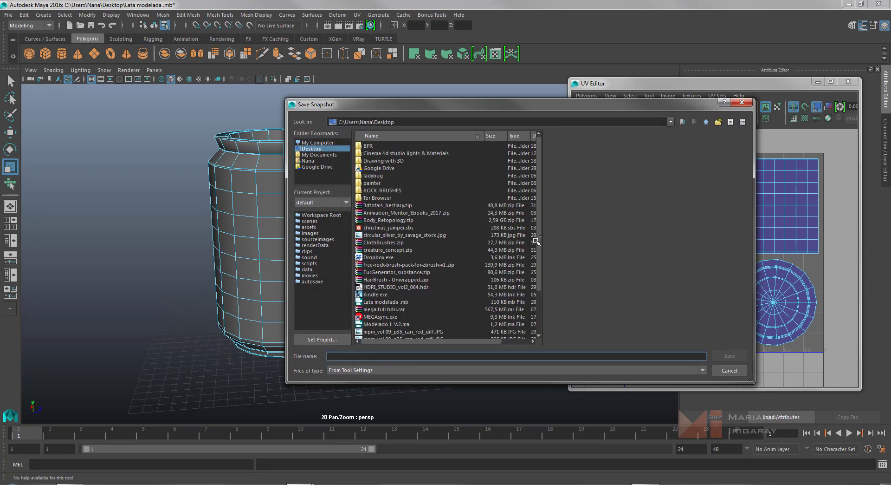
{"action": "type", "text": "uv_lata"}
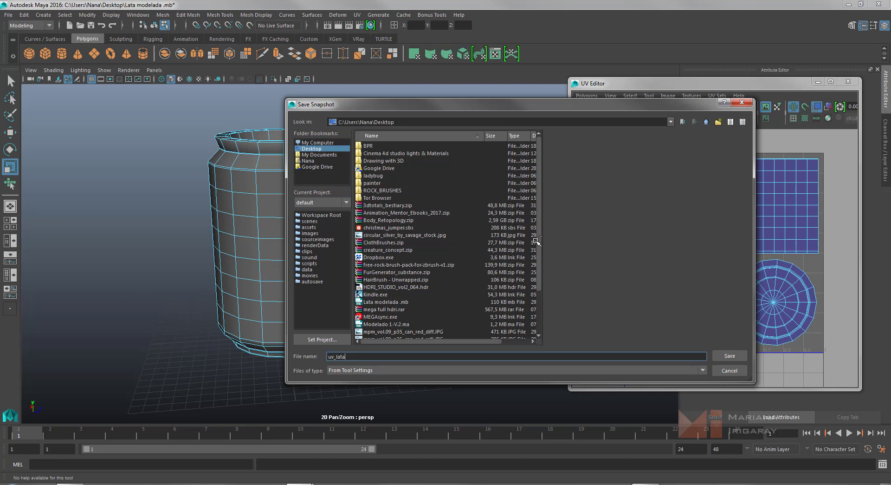
{"action": "left_click", "coordinate": [728, 356]}
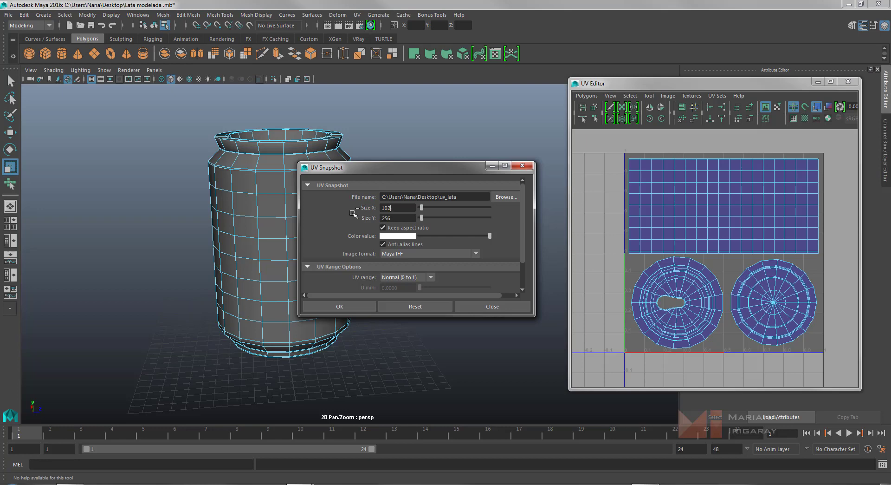
- Set the UV snapshot's size to 1024 × 1024 and its image format to PNG
{"action": "type", "text": "4"}
{"action": "key", "text": "Return"}
{"action": "left_click", "coordinate": [397, 254]}
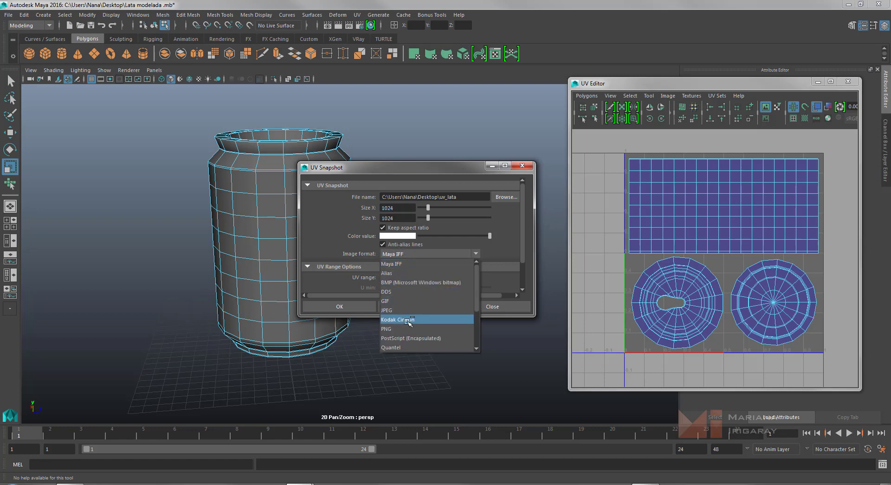
{"action": "left_click", "coordinate": [391, 329]}
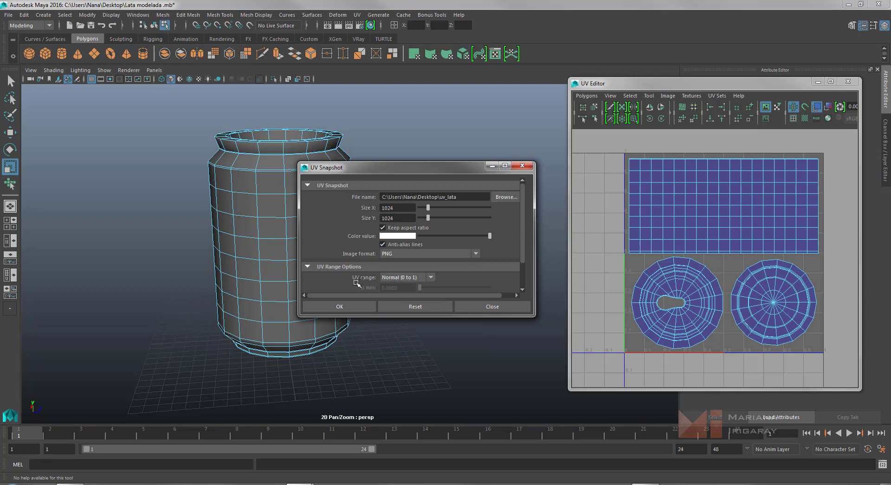
- Select the whole can in object mode and export the UV snapshot
{"action": "left_click", "coordinate": [353, 306]}
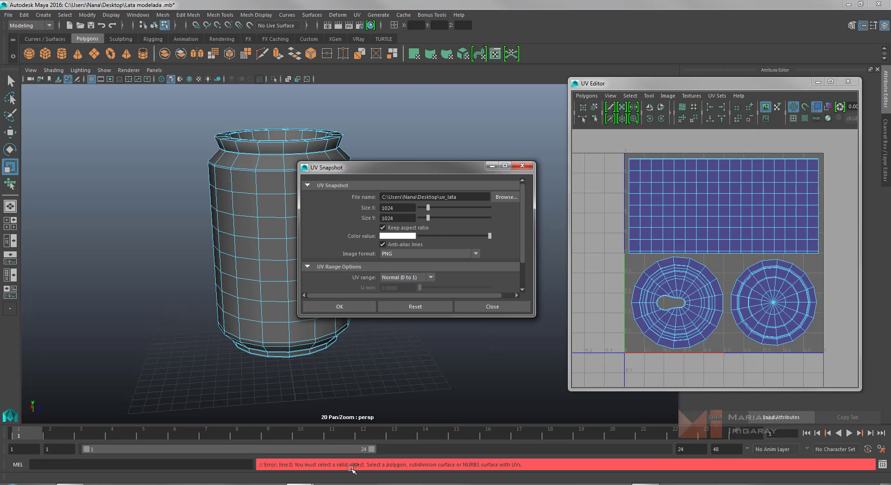
{"action": "left_click", "coordinate": [250, 229]}
{"action": "right_click_drag", "start_coordinate": [250, 229], "coordinate": [271, 217]}
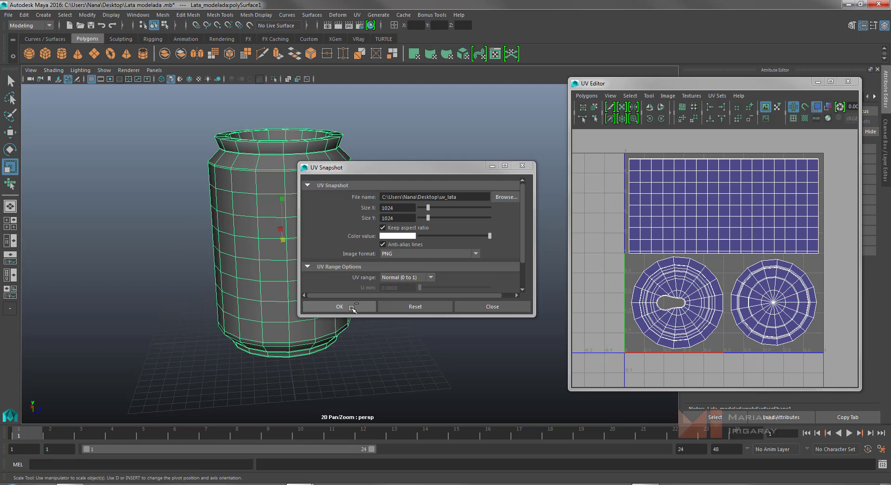
{"action": "right_click_drag", "start_coordinate": [248, 245], "coordinate": [275, 223]}
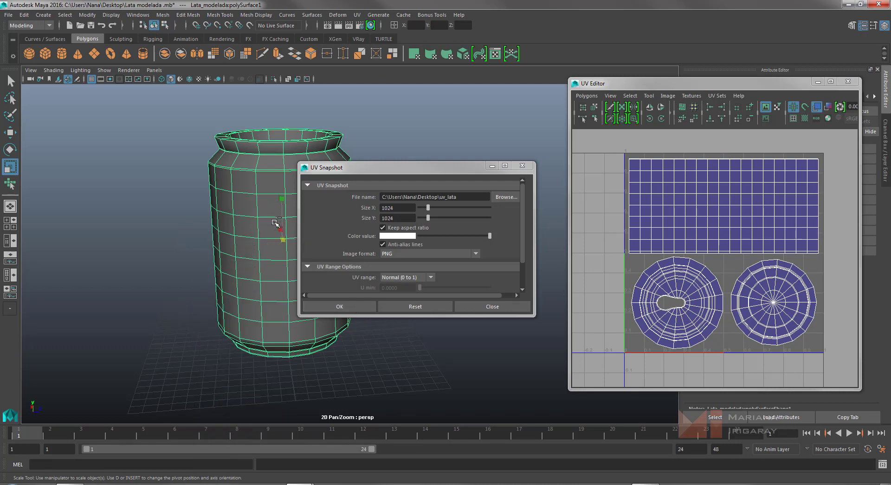
{"action": "left_click", "coordinate": [328, 307]}
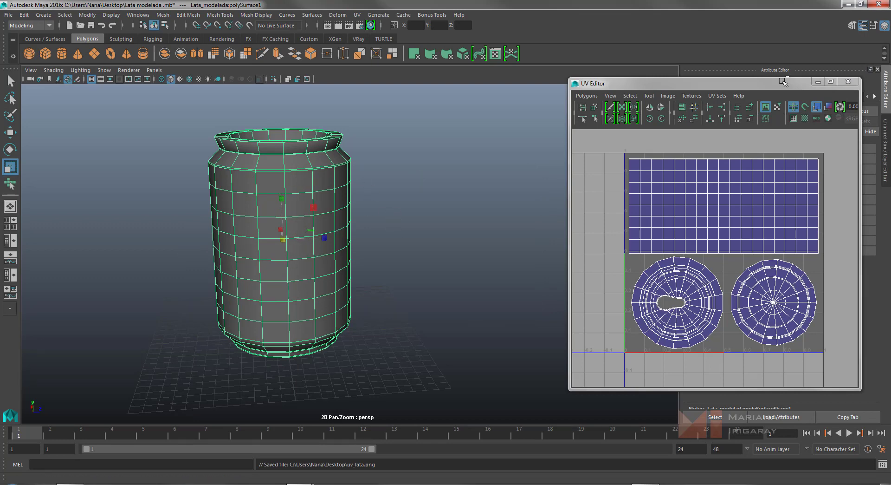
- Switch to Photoshop and open the uv_lata PNG file from the Desktop
{"action": "left_click_drag", "start_coordinate": [776, 82], "coordinate": [584, 96]}
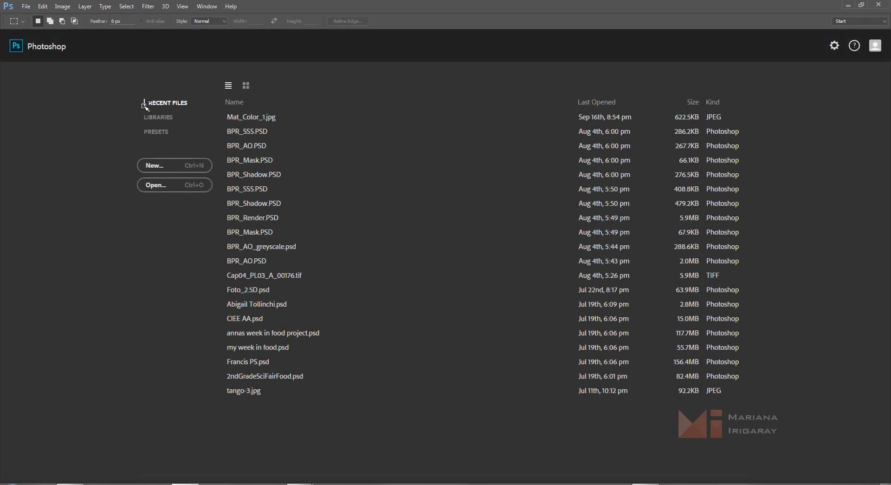
{"action": "left_click", "coordinate": [167, 185]}
{"action": "left_click", "coordinate": [37, 93]}
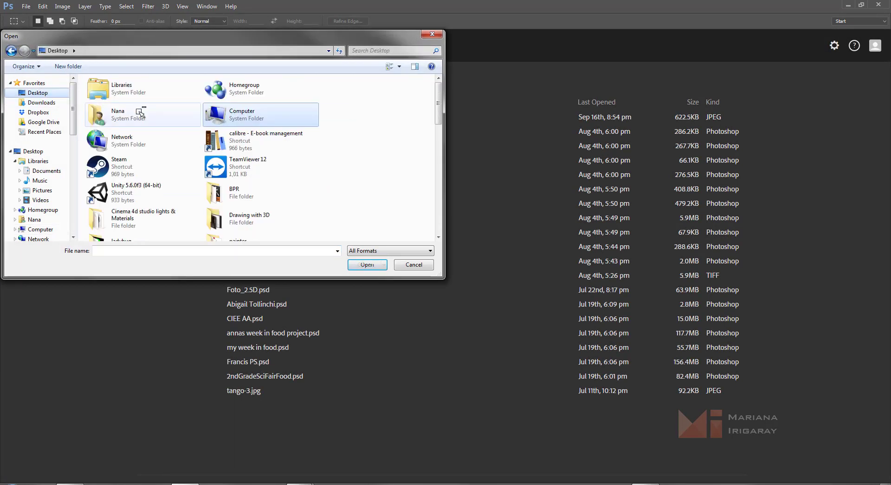
{"action": "scroll", "coordinate": [342, 131], "scroll_direction": "down", "scroll_amount": 10}
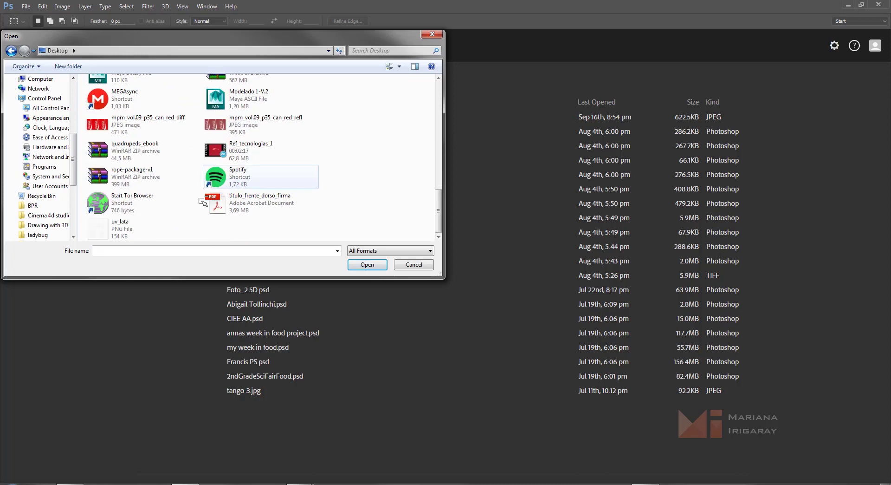
{"action": "left_click", "coordinate": [125, 225]}
{"action": "left_click", "coordinate": [368, 264]}
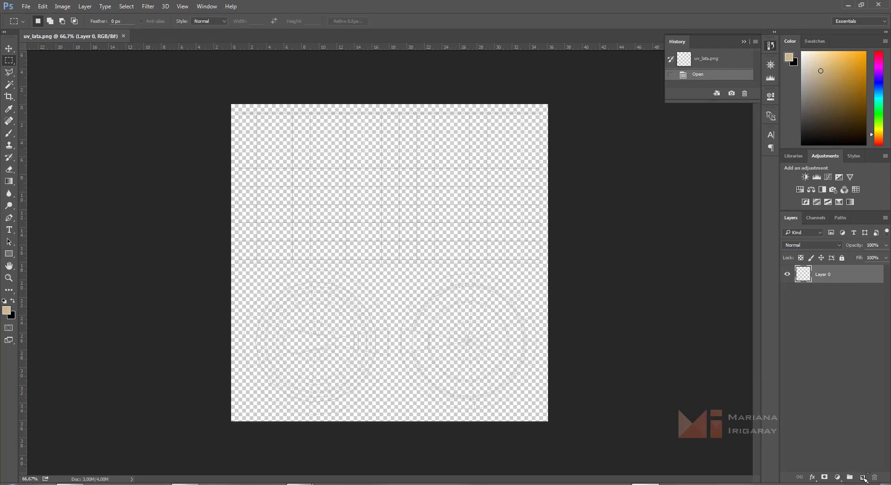
- Add a new layer beneath the UV wireframe layer and fill it with white using the Paint Bucket
{"action": "left_click", "coordinate": [865, 479]}
{"action": "left_click_drag", "start_coordinate": [828, 275], "coordinate": [829, 325]}
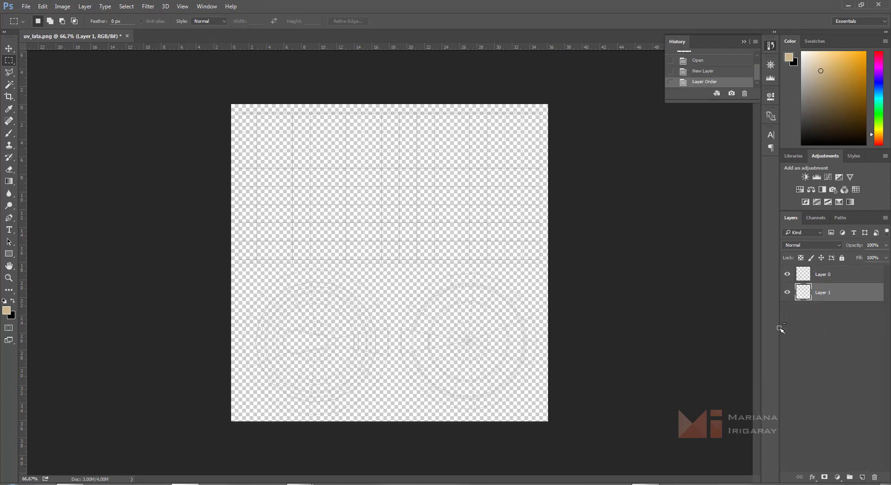
{"action": "left_click", "coordinate": [10, 181]}
{"action": "left_click", "coordinate": [10, 182]}
{"action": "left_click", "coordinate": [36, 190]}
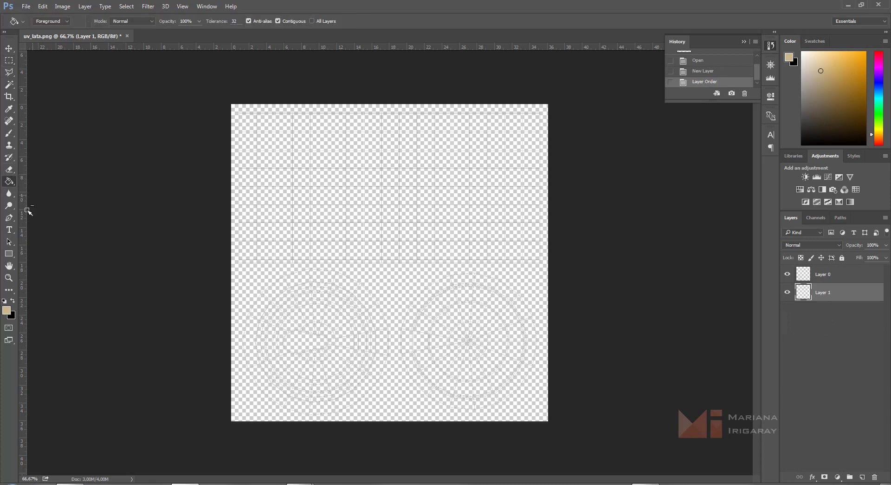
{"action": "left_click", "coordinate": [5, 301]}
{"action": "left_click", "coordinate": [13, 300]}
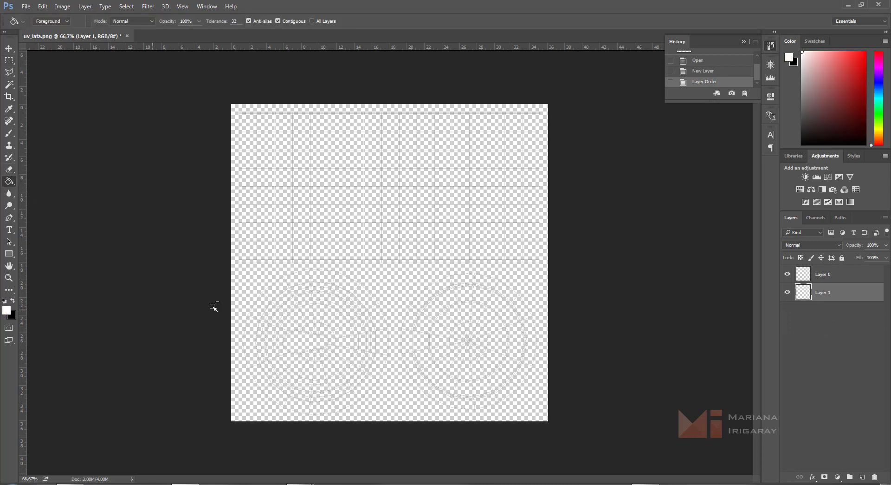
{"action": "left_click", "coordinate": [242, 274]}
{"action": "left_click", "coordinate": [8, 48]}
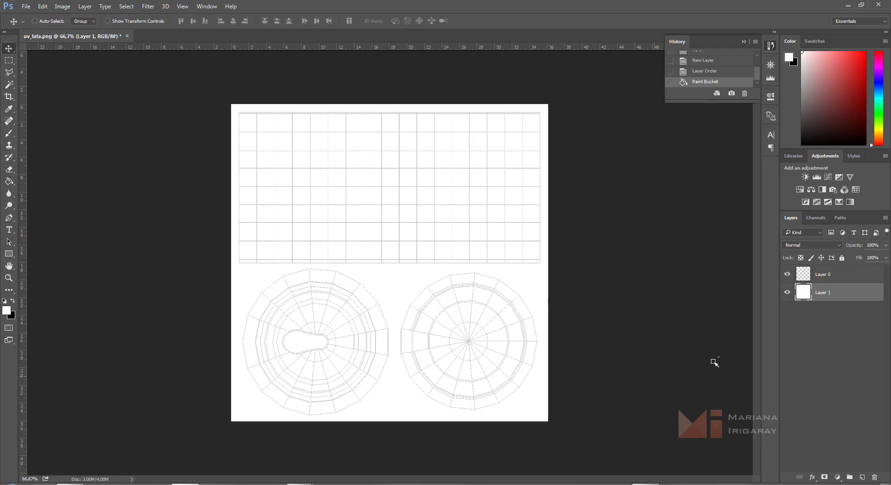
- Toggle the visibility of the UV wireframe layer and the white background layer to check each one's content
{"action": "left_click", "coordinate": [830, 278]}
{"action": "left_click_drag", "start_coordinate": [830, 281], "coordinate": [791, 273]}
{"action": "left_click", "coordinate": [788, 274]}
{"action": "left_click", "coordinate": [788, 274]}
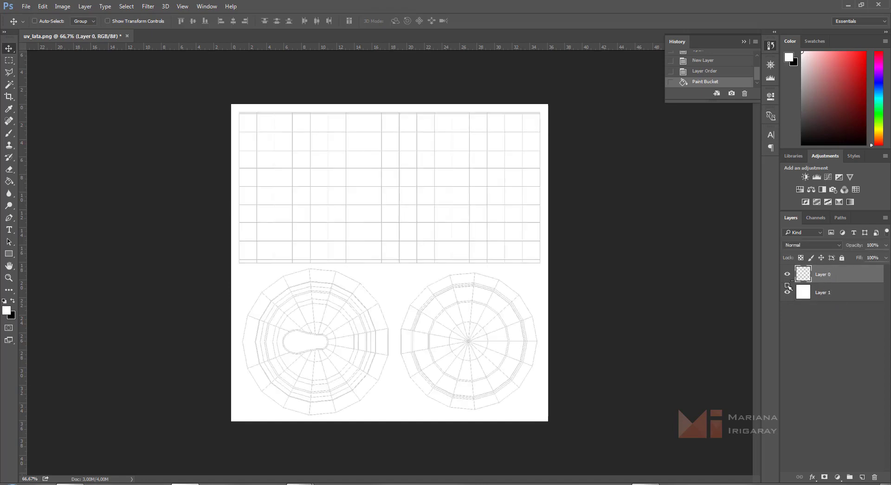
{"action": "left_click", "coordinate": [788, 293]}
{"action": "left_click", "coordinate": [788, 292]}
{"action": "left_click", "coordinate": [862, 477]}
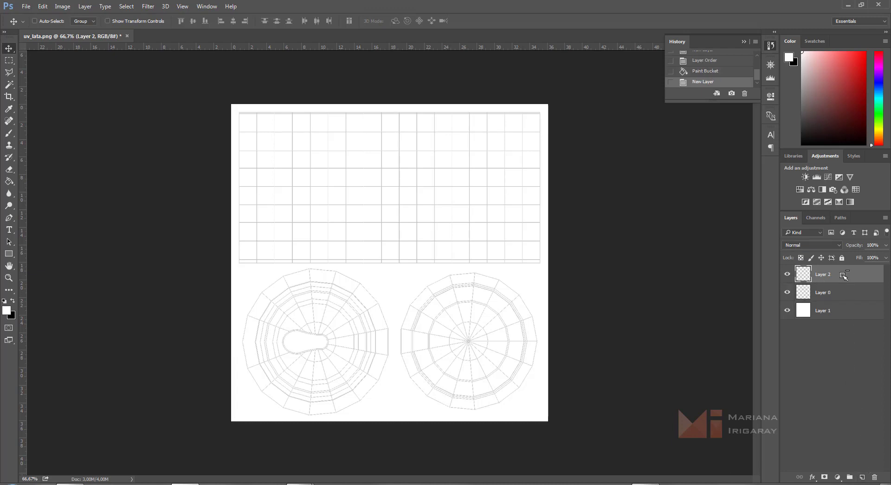
{"action": "mouse_move", "coordinate": [845, 275]}
{"action": "left_mouse_down"}
{"action": "mouse_move", "coordinate": [843, 302]}
{"action": "mouse_move", "coordinate": [844, 274]}
{"action": "left_mouse_up"}
{"action": "left_click", "coordinate": [875, 476]}
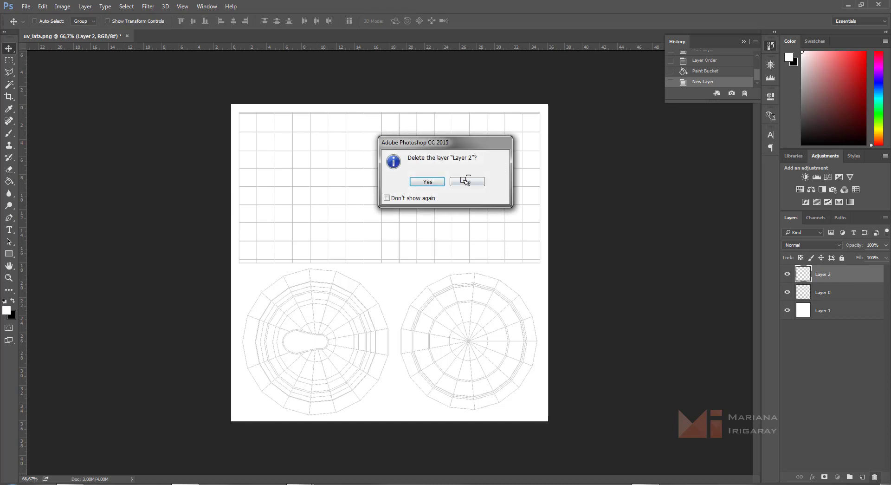
{"action": "left_click", "coordinate": [429, 181]}
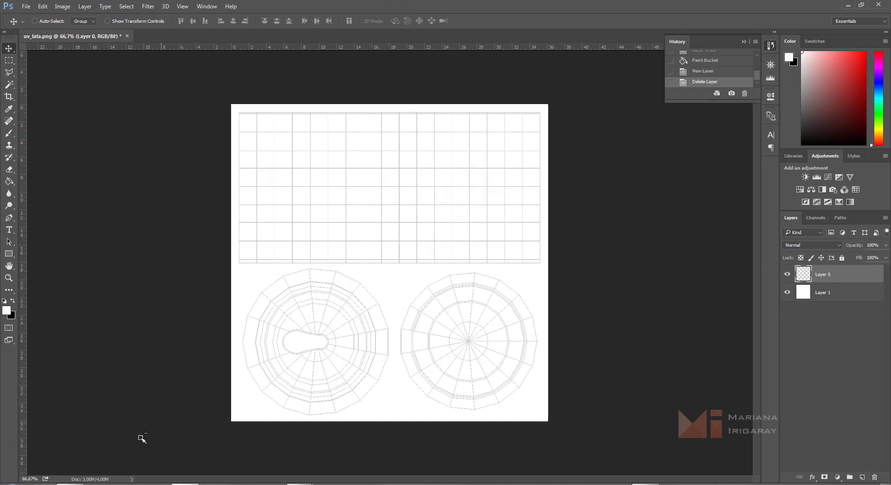
- Browse to the Desktop in Windows Explorer and select the circular_silver_by_savage_stock and mpm_vol.09_p35_can_red_diff images together
{"action": "key", "text": "super+e"}
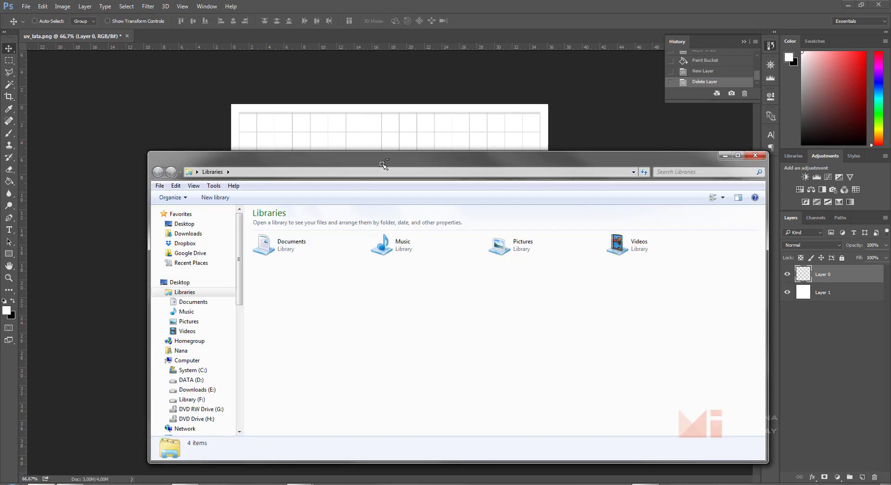
{"action": "left_click_drag", "start_coordinate": [412, 160], "coordinate": [709, 130]}
{"action": "left_click", "coordinate": [477, 182]}
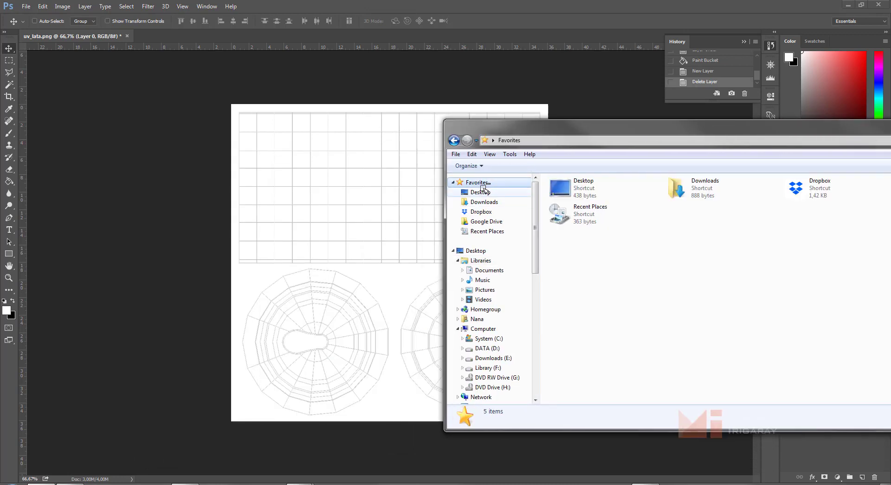
{"action": "left_click", "coordinate": [480, 192]}
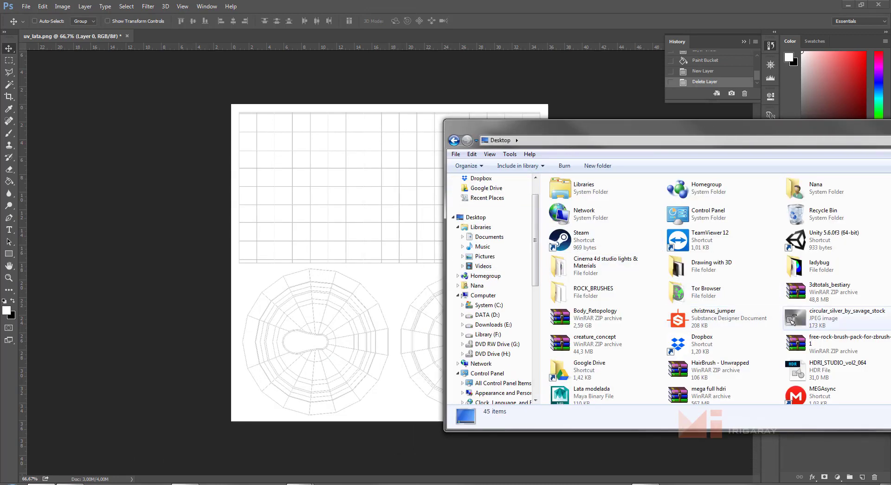
{"action": "left_click", "coordinate": [799, 319]}
{"action": "scroll", "coordinate": [800, 319], "scroll_direction": "down", "scroll_amount": 2}
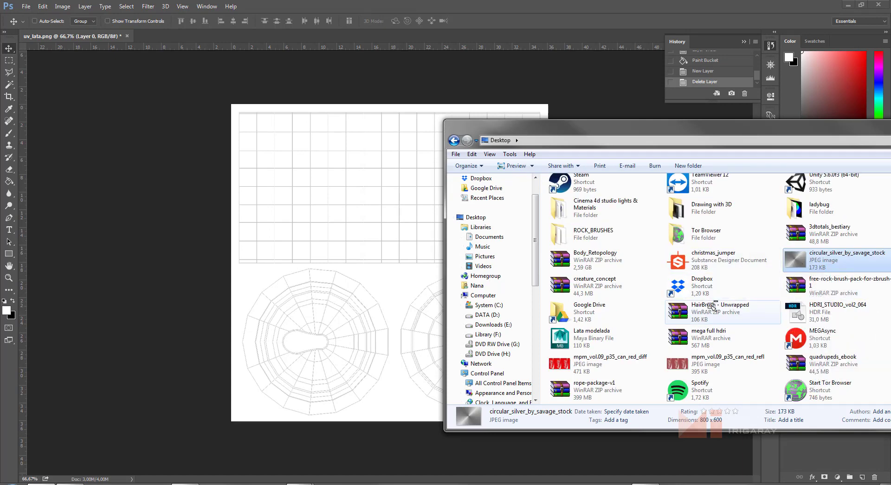
{"action": "left_click", "coordinate": [598, 363], "text": "ctrl"}
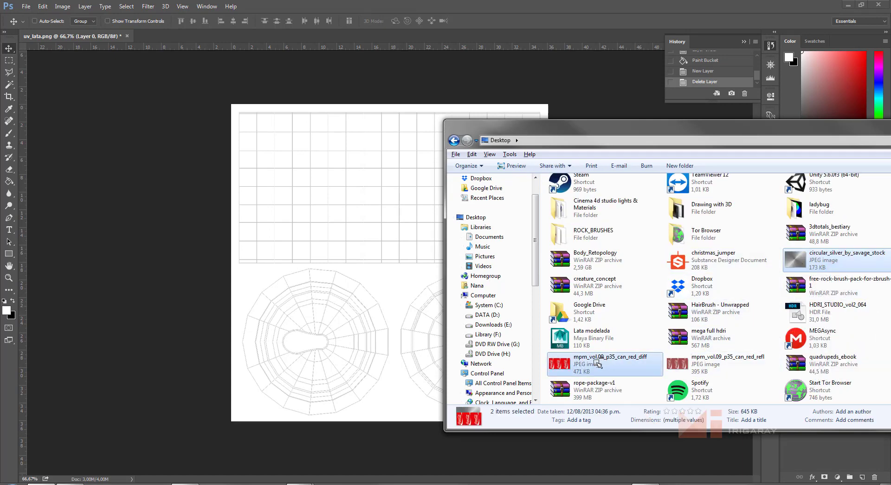
- Place the selected images in the uv_lata document and stretch the red can image over the rectangular body shell, about 34.4 × 17.2 cm
{"action": "left_click_drag", "start_coordinate": [598, 364], "coordinate": [328, 314]}
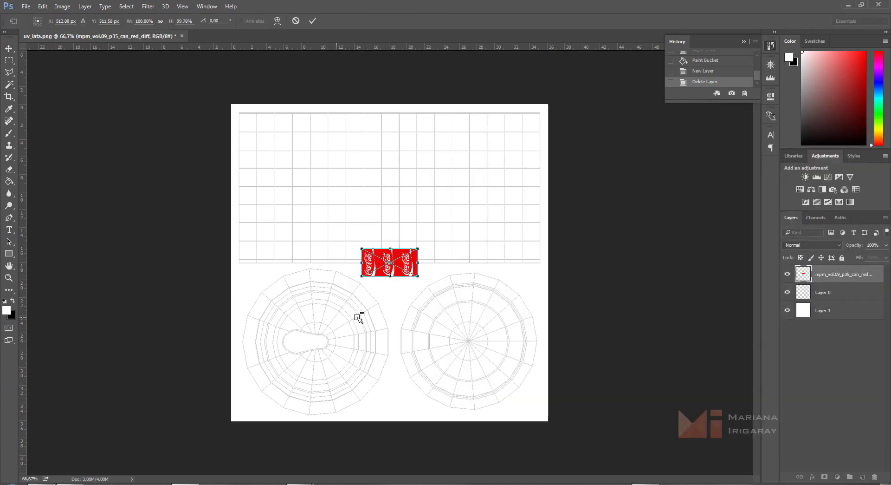
{"action": "left_click_drag", "start_coordinate": [398, 267], "coordinate": [539, 262]}
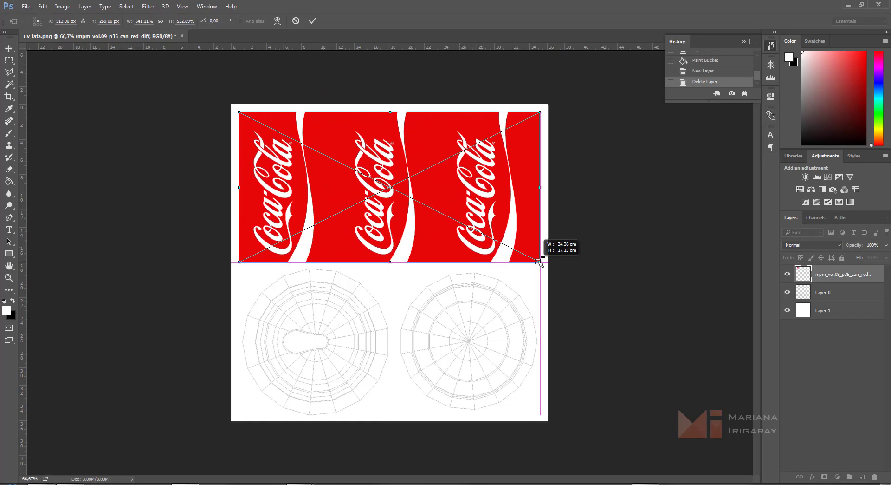
{"action": "left_click_drag", "start_coordinate": [538, 262], "coordinate": [540, 262]}
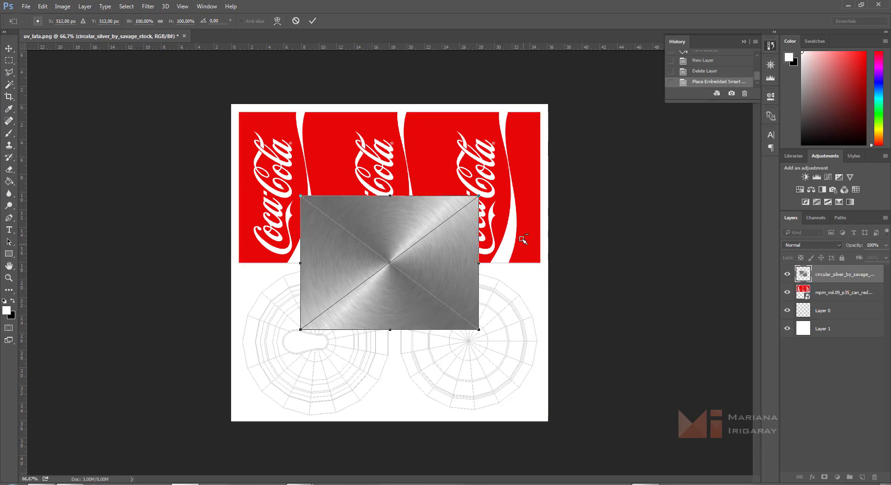
{"action": "left_click_drag", "start_coordinate": [425, 284], "coordinate": [358, 360]}
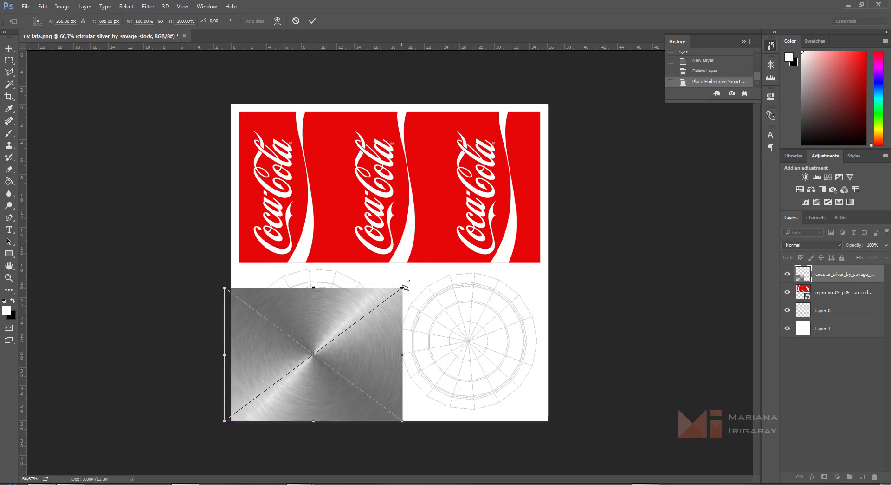
{"action": "left_click_drag", "start_coordinate": [403, 282], "coordinate": [422, 253]}
{"action": "left_click_drag", "start_coordinate": [410, 328], "coordinate": [403, 329]}
{"action": "key", "text": "Escape"}
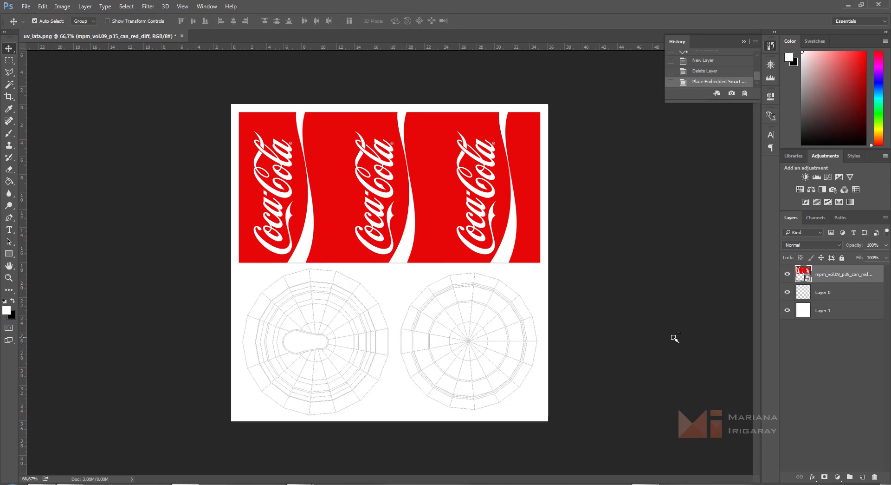
- Preview the circular_silver_by_savage_stock image from the Desktop, and place it again in the uv_lata document
{"action": "key", "text": "ctrl"}
{"action": "left_click", "coordinate": [39, 483]}
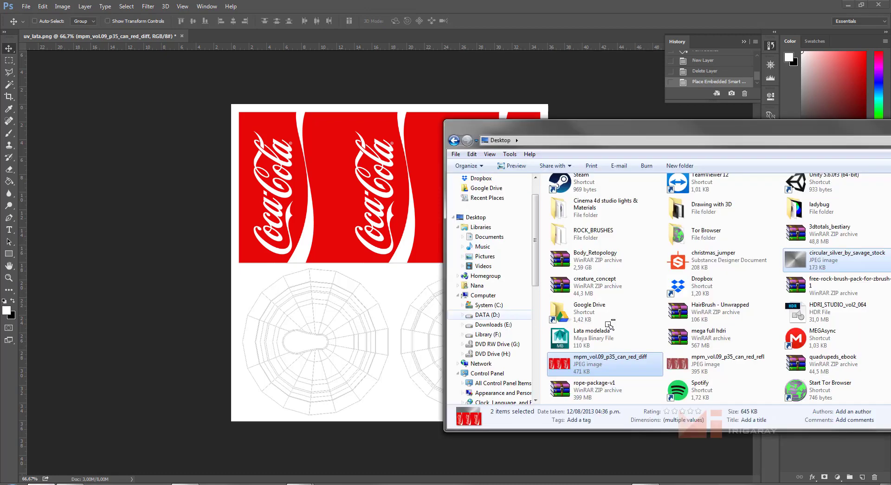
{"action": "left_click", "coordinate": [826, 259]}
{"action": "double_click", "coordinate": [826, 259]}
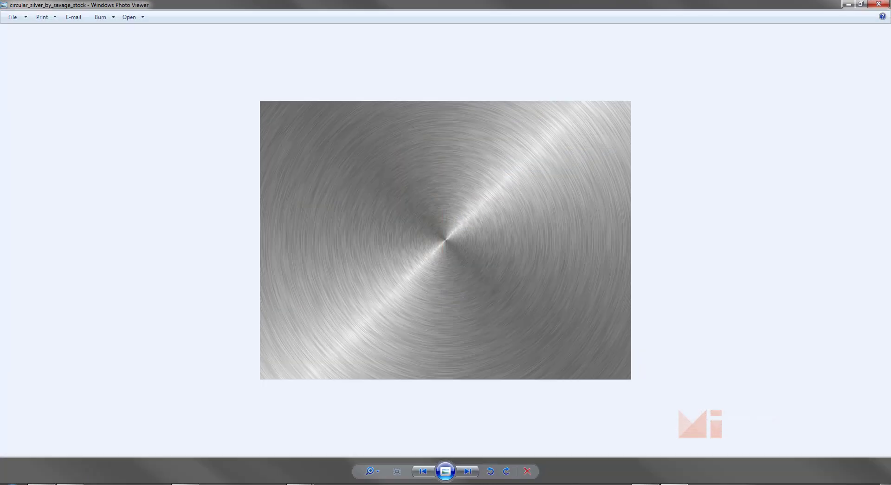
{"action": "left_click", "coordinate": [882, 5]}
{"action": "left_click_drag", "start_coordinate": [771, 288], "coordinate": [328, 304]}
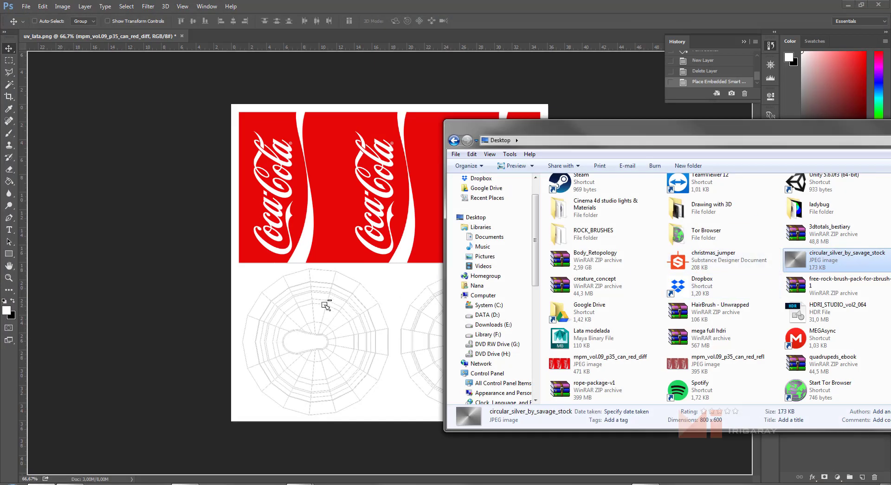
- Scale the brushed silver image to about 116% and position it over the circular shell with the tab opening
{"action": "left_click_drag", "start_coordinate": [407, 287], "coordinate": [335, 370]}
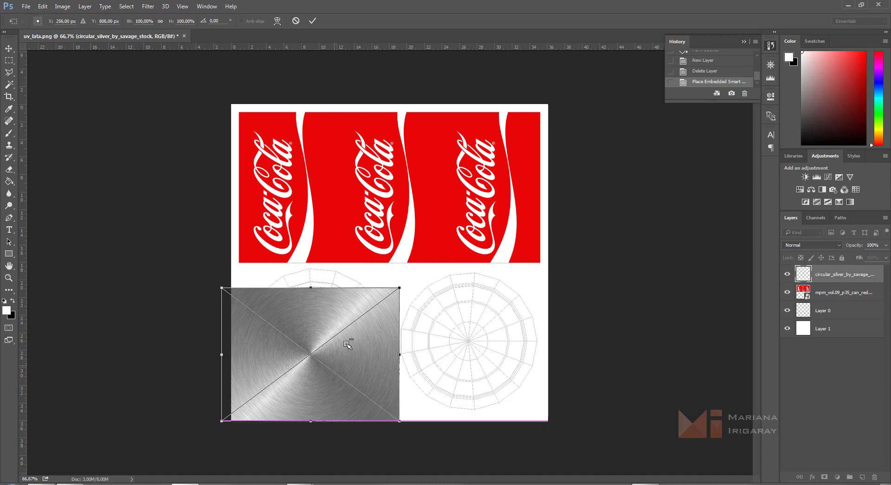
{"action": "left_click_drag", "start_coordinate": [400, 288], "coordinate": [423, 256]}
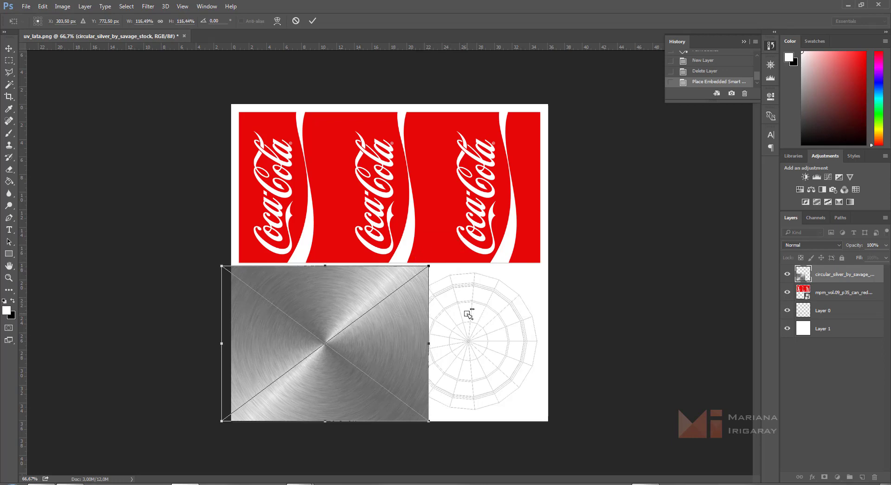
{"action": "key", "text": "Return"}
{"action": "mouse_move", "coordinate": [388, 327]}
{"action": "left_mouse_down"}
{"action": "mouse_move", "coordinate": [371, 367]}
{"action": "mouse_move", "coordinate": [378, 330]}
{"action": "left_mouse_up"}
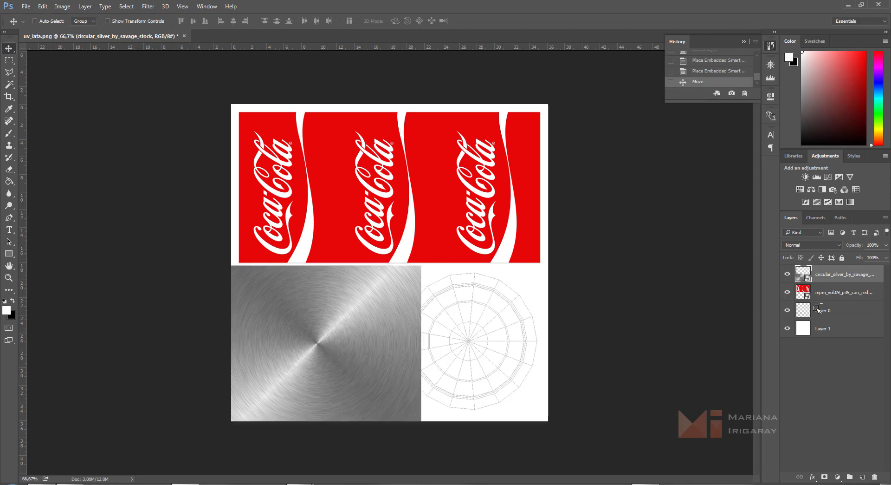
- Move the UV wireframe layer to the top of the layer stack and undo the accidental shift of the artwork
{"action": "left_click_drag", "start_coordinate": [817, 309], "coordinate": [826, 267]}
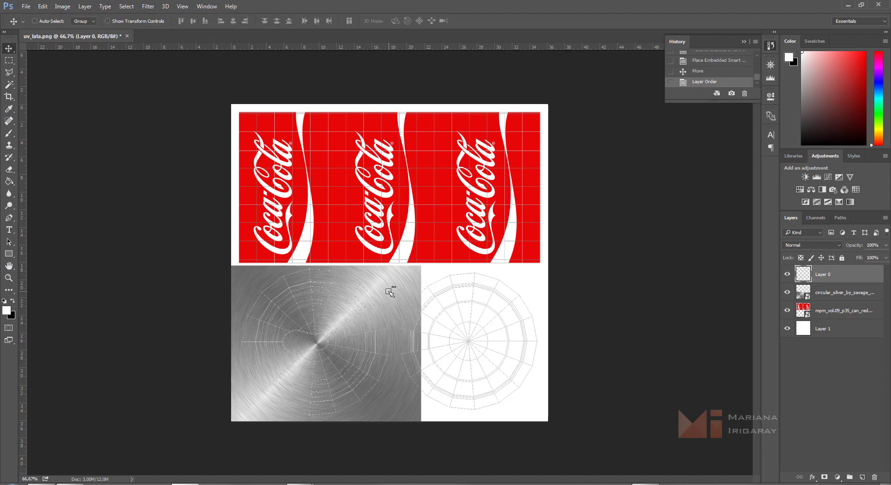
{"action": "left_click_drag", "start_coordinate": [390, 293], "coordinate": [396, 289]}
{"action": "key", "text": "ctrl+z"}
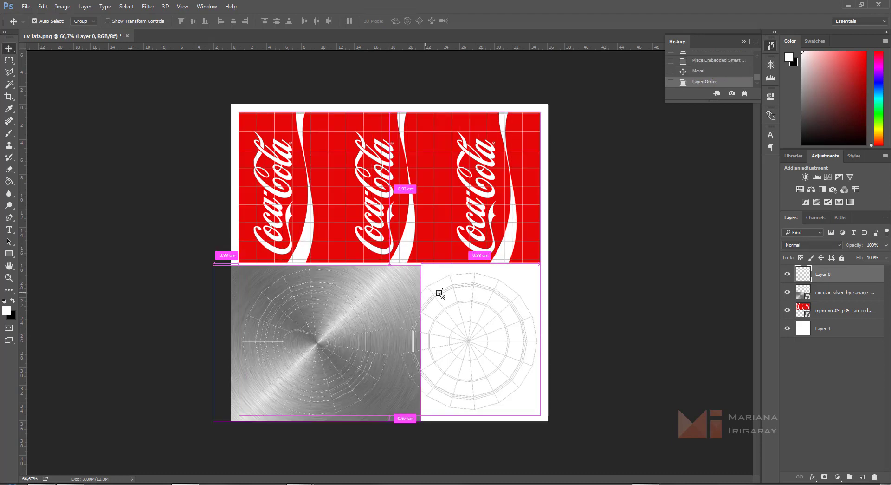
- Nudge the silver image so its centre lines up with the centre of the circular shell with the tab opening
{"action": "left_click", "coordinate": [829, 290]}
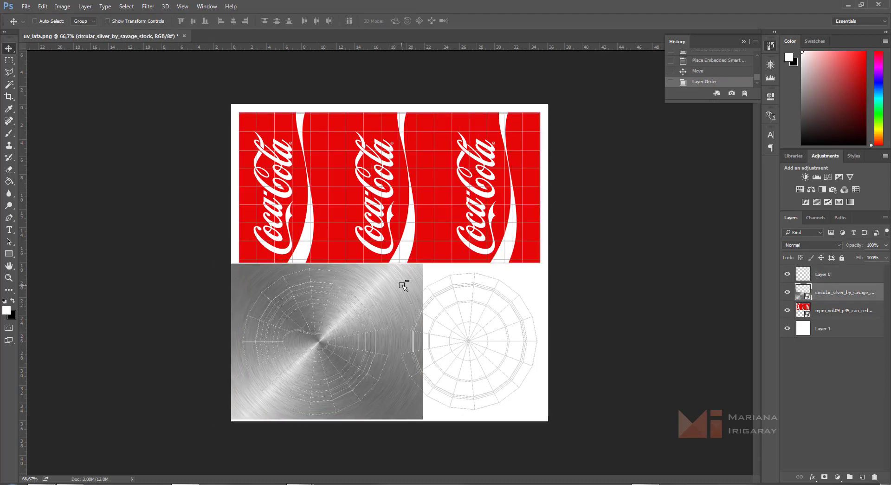
{"action": "left_click_drag", "start_coordinate": [403, 287], "coordinate": [399, 287]}
{"action": "left_click_drag", "start_coordinate": [399, 286], "coordinate": [398, 284]}
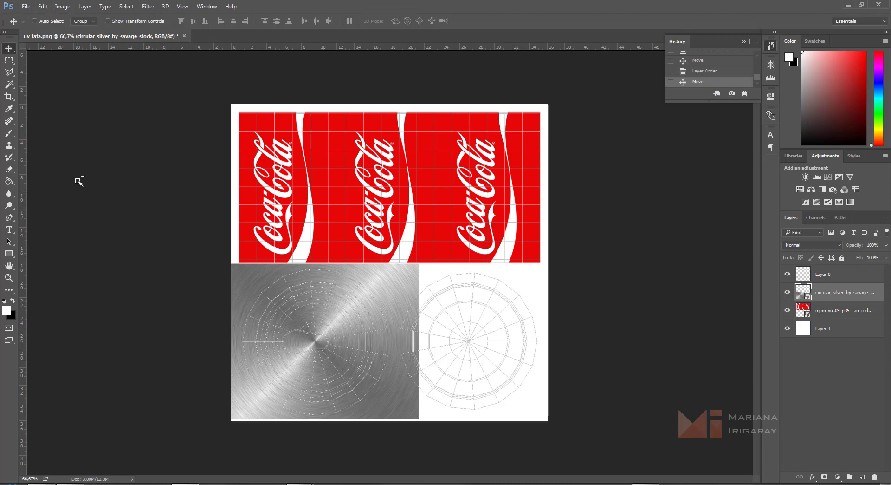
- Rasterize the silver layer, erase its strip overlapping the other circular shell with a rectangular selection, and deselect
{"action": "left_click", "coordinate": [8, 60]}
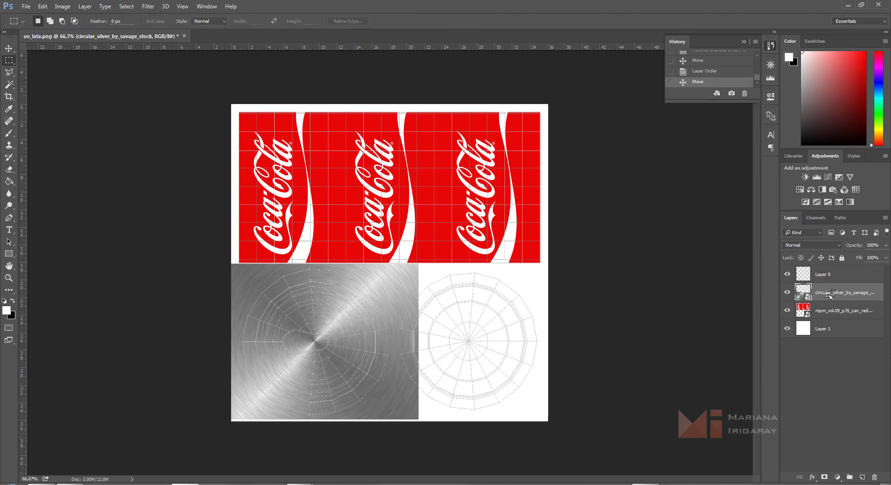
{"action": "right_click", "coordinate": [830, 294]}
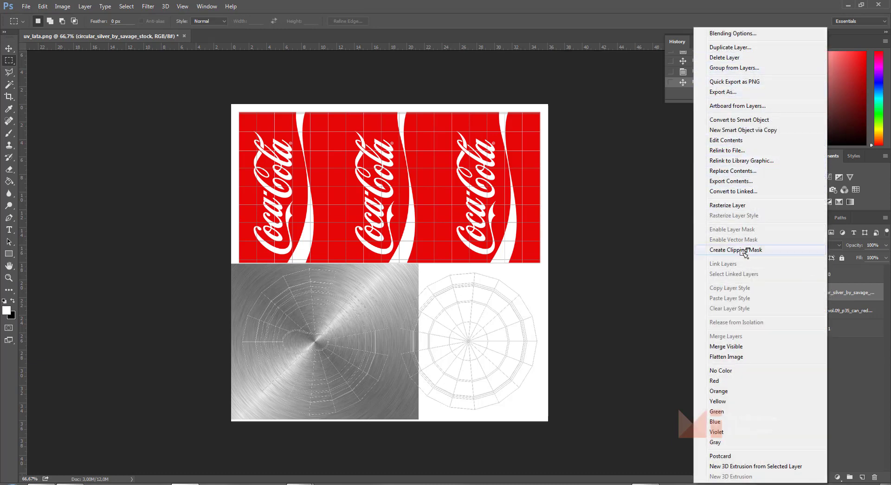
{"action": "left_click", "coordinate": [743, 205]}
{"action": "left_click_drag", "start_coordinate": [447, 421], "coordinate": [399, 260]}
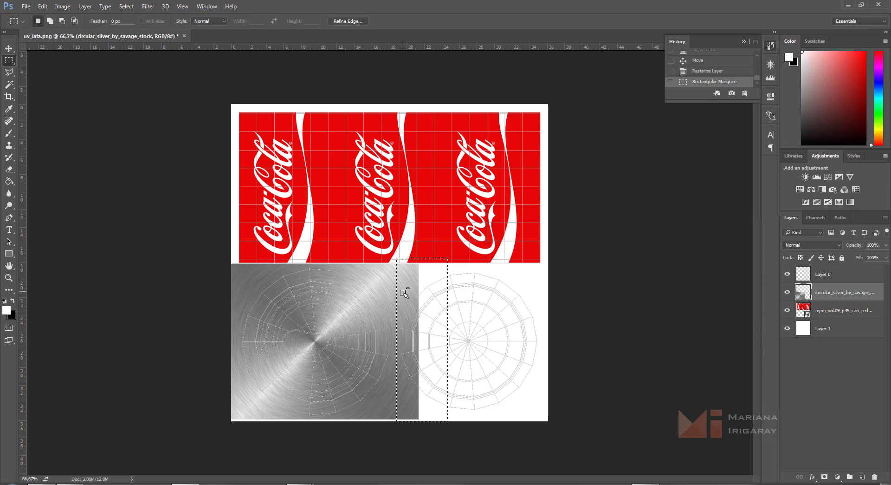
{"action": "key", "text": "Delete"}
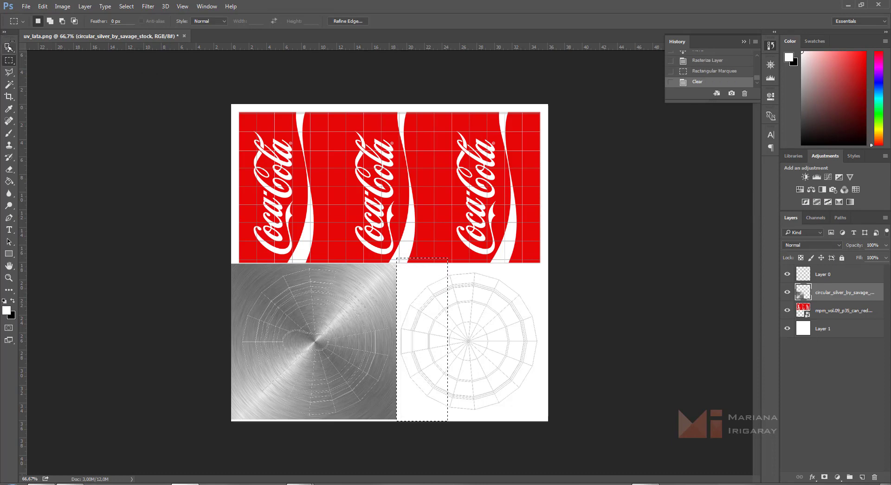
{"action": "key", "text": "v"}
{"action": "key", "text": "ctrl+d"}
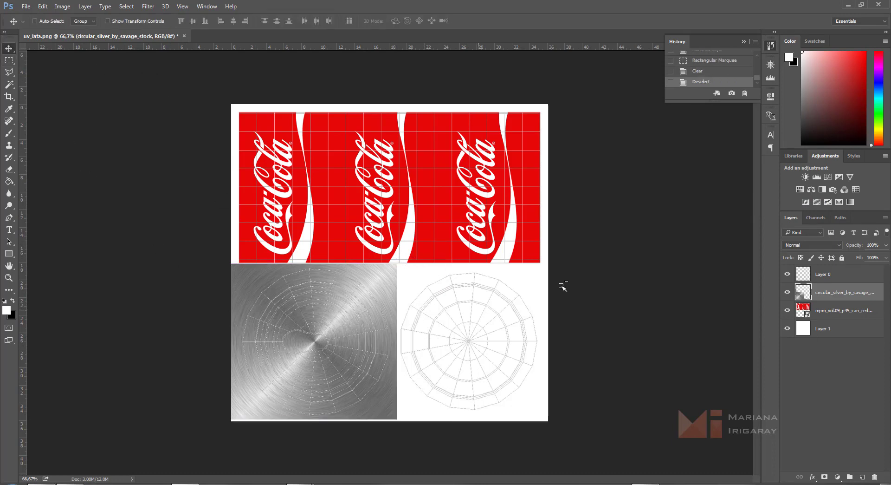
- Duplicate the silver layer and centre the copy over the other circular shell
{"action": "left_click_drag", "start_coordinate": [829, 289], "coordinate": [865, 480]}
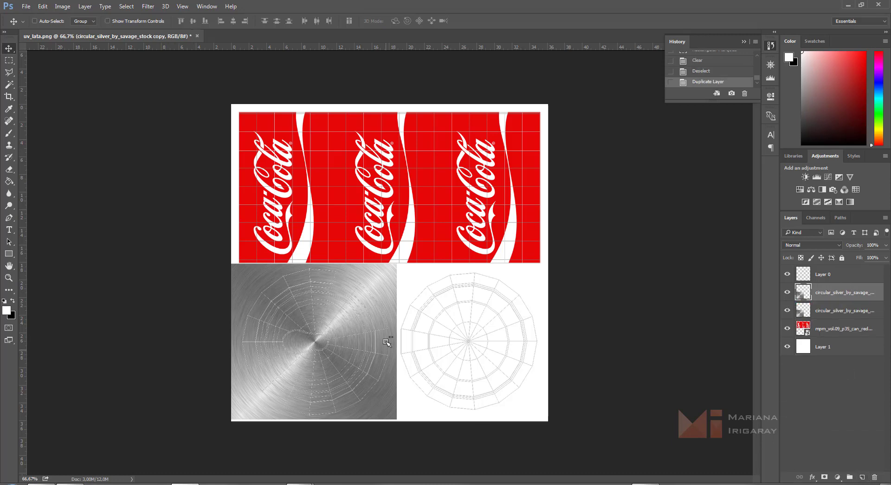
{"action": "left_click_drag", "start_coordinate": [388, 318], "coordinate": [539, 317]}
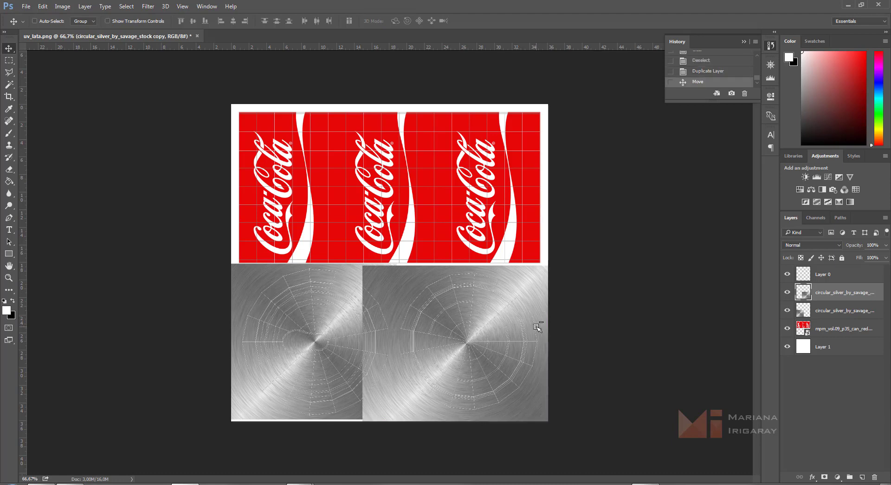
- Nudge the duplicated silver image until its centre lines up with the centre of the circular shell without the tab opening
{"action": "key", "text": "Up"}
{"action": "key", "text": "Up"}
{"action": "key", "text": "Up"}
{"action": "key", "text": "Up"}
{"action": "key", "text": "Right"}
{"action": "key", "text": "Right"}
{"action": "key", "text": "Right"}
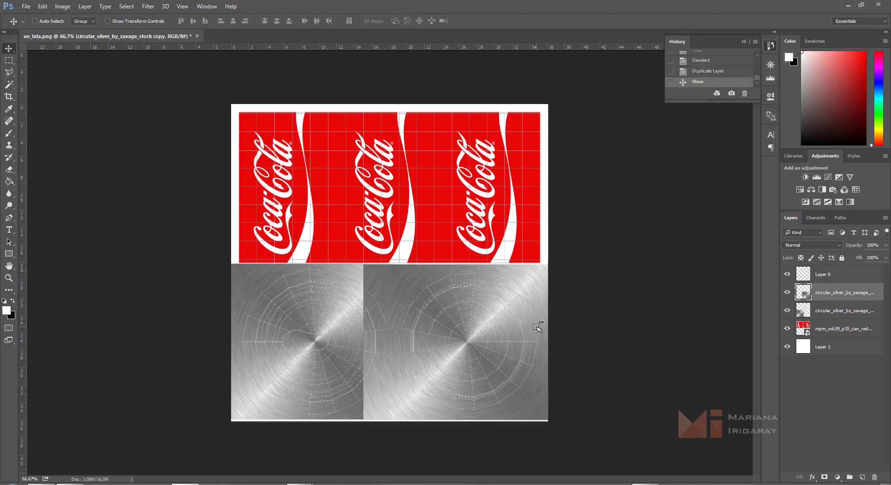
{"action": "key", "text": "Down"}
{"action": "key", "text": "Down"}
{"action": "key", "text": "Down"}
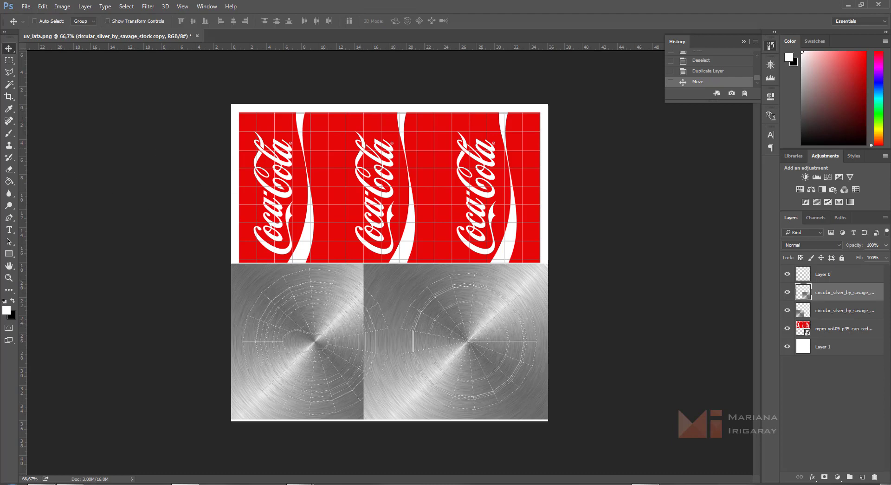
- Erase the strip of the silver copy overlapping the circular shell with the tab opening using a rectangular selection, and deselect
{"action": "left_click", "coordinate": [11, 60]}
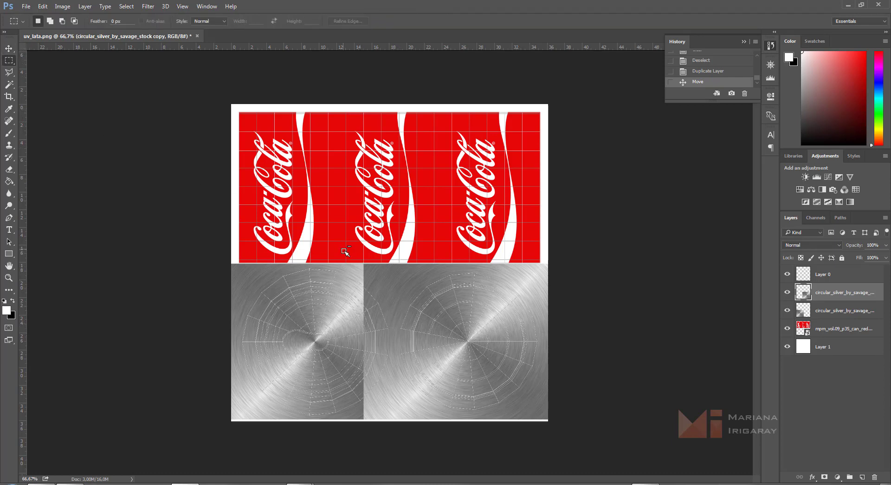
{"action": "left_click_drag", "start_coordinate": [343, 249], "coordinate": [393, 429]}
{"action": "key", "text": "Delete"}
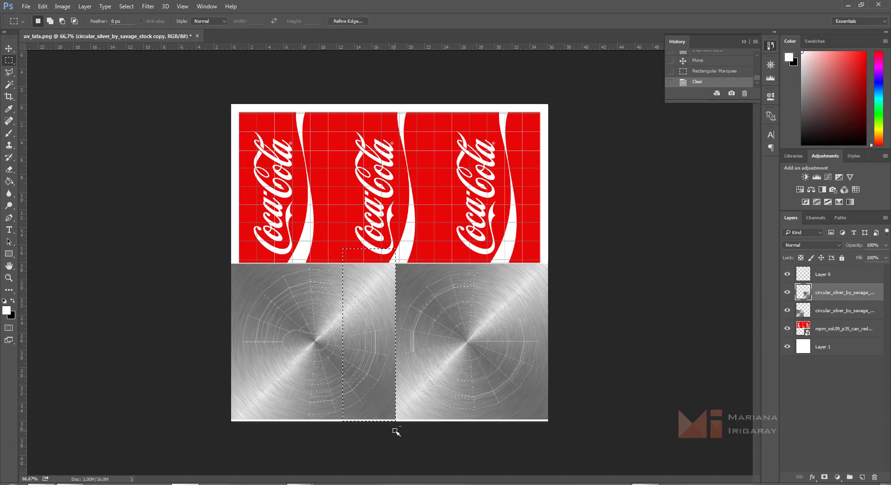
{"action": "key", "text": "ctrl+d"}
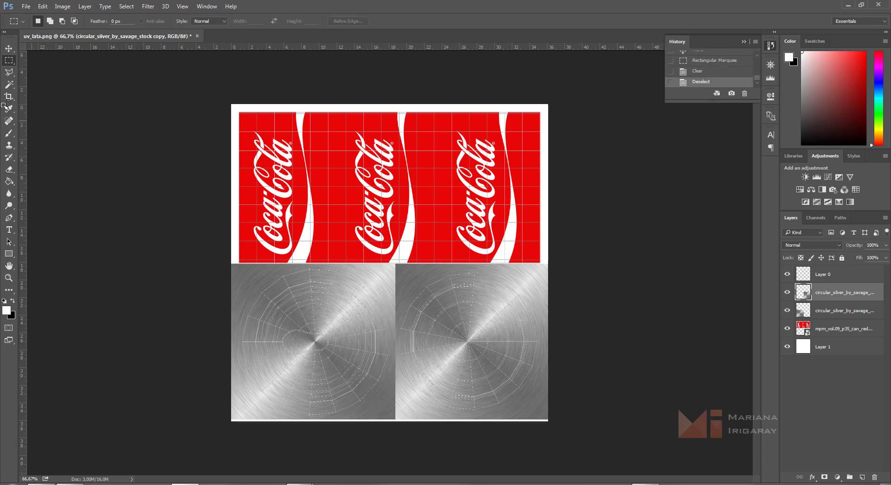
- Free-transform the red can label, extending its upper-left corner slightly past the UV border to about 541.67% width and 535.16% height
{"action": "left_click", "coordinate": [8, 48]}
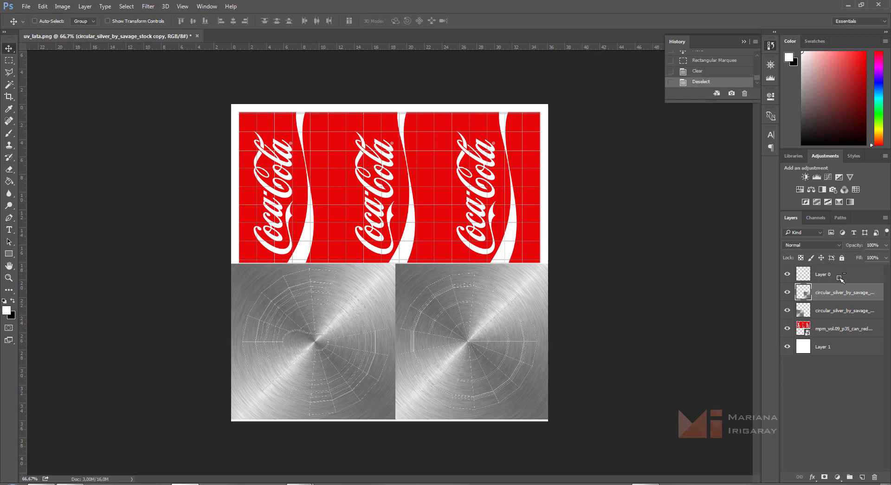
{"action": "left_click", "coordinate": [832, 328]}
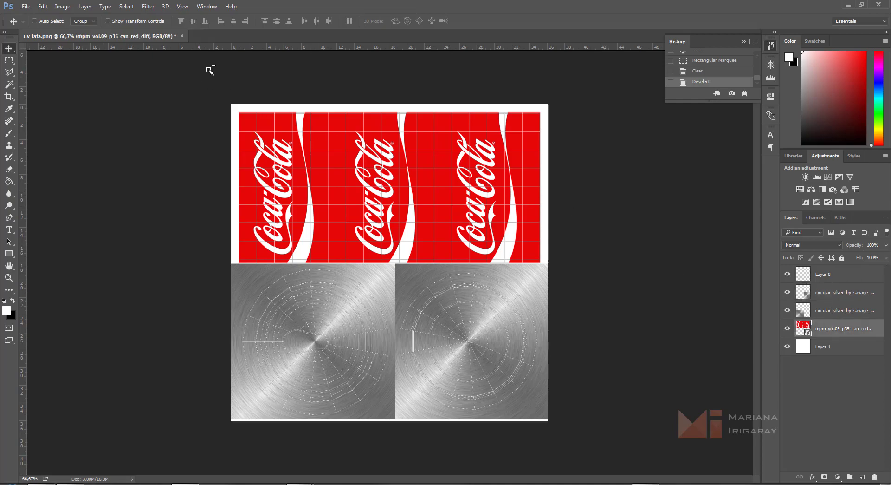
{"action": "scroll", "coordinate": [209, 103], "scroll_direction": "up", "scroll_amount": 10, "text": "alt"}
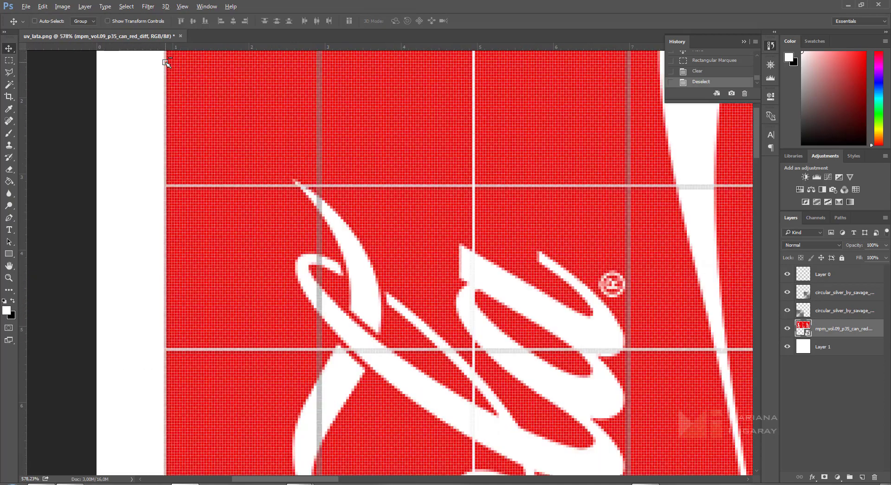
{"action": "scroll", "coordinate": [166, 62], "scroll_direction": "up", "scroll_amount": 5, "text": "alt"}
{"action": "left_click_drag", "start_coordinate": [229, 79], "coordinate": [318, 342]}
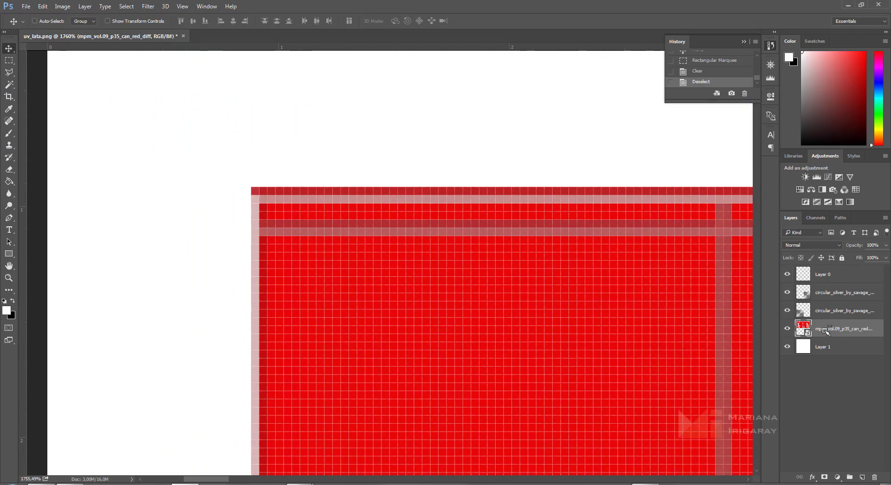
{"action": "key", "text": "ctrl+t"}
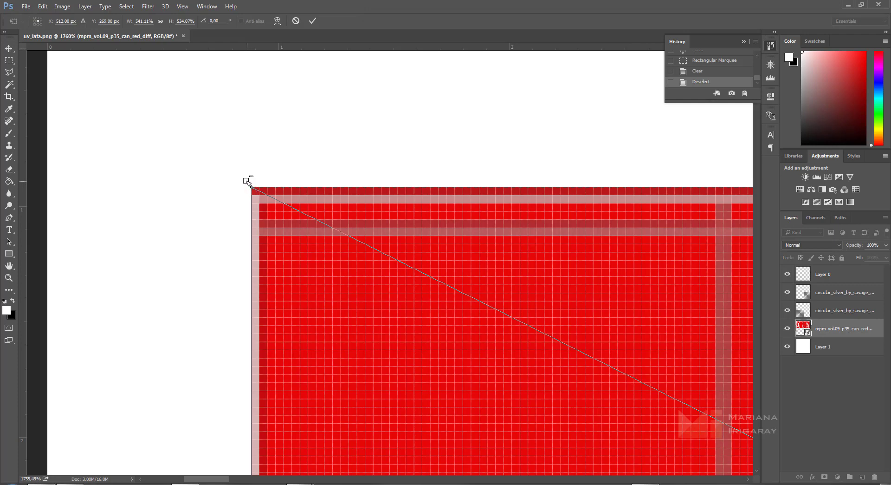
{"action": "left_click_drag", "start_coordinate": [246, 182], "coordinate": [244, 178]}
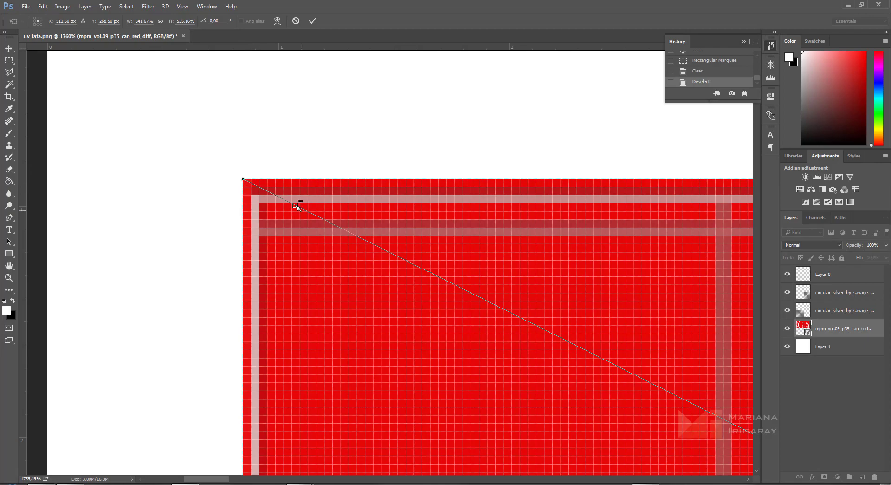
- Extend the red label's lower edge past the UV border to meet the silver images, about 538.46% height, and apply the transform
{"action": "left_click_drag", "start_coordinate": [713, 414], "coordinate": [395, 275]}
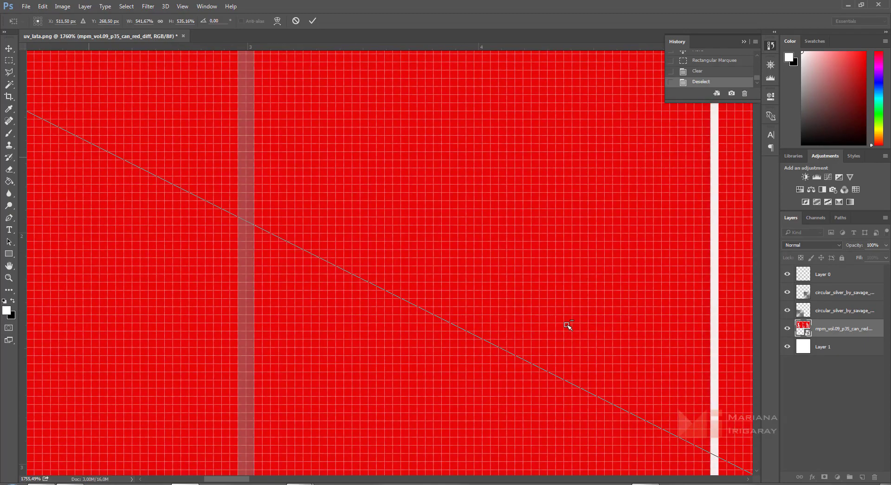
{"action": "scroll", "coordinate": [624, 347], "scroll_direction": "down", "scroll_amount": 8, "text": "alt"}
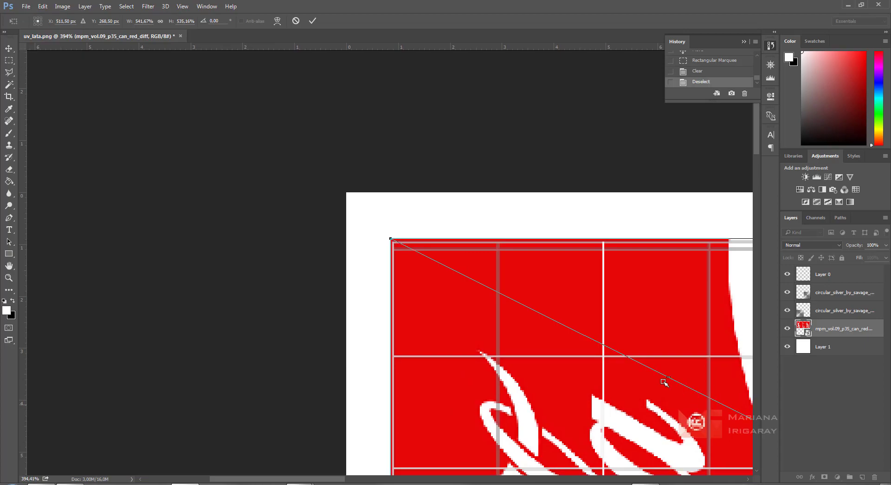
{"action": "left_click_drag", "start_coordinate": [663, 381], "coordinate": [345, 179]}
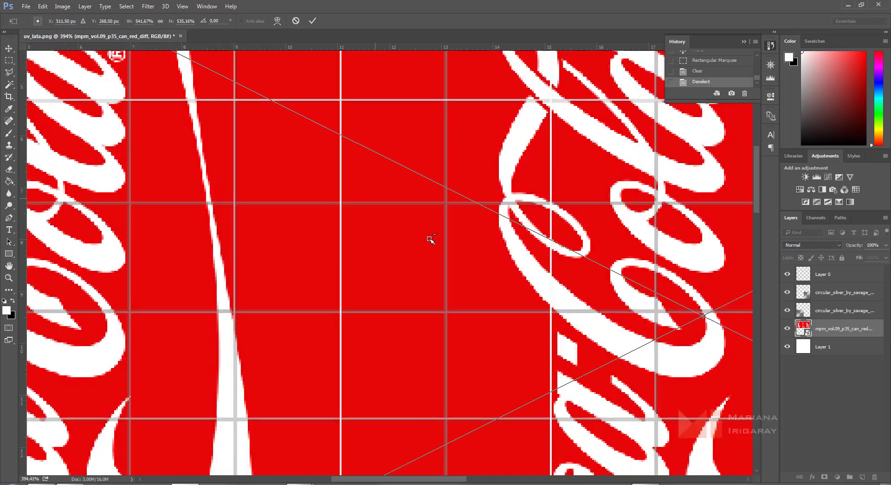
{"action": "left_click_drag", "start_coordinate": [430, 238], "coordinate": [258, 165]}
{"action": "left_click_drag", "start_coordinate": [513, 307], "coordinate": [417, 186]}
{"action": "scroll", "coordinate": [586, 318], "scroll_direction": "up", "scroll_amount": 5, "text": "alt"}
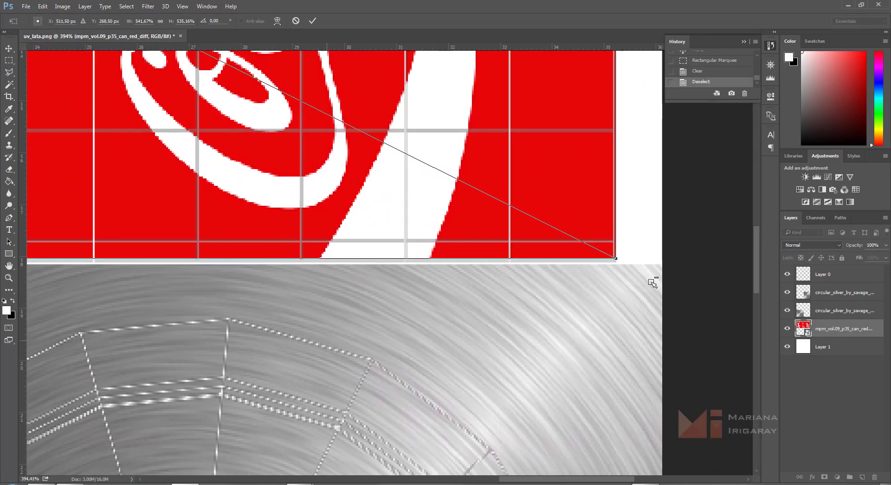
{"action": "scroll", "coordinate": [619, 248], "scroll_direction": "up", "scroll_amount": 6, "text": "alt"}
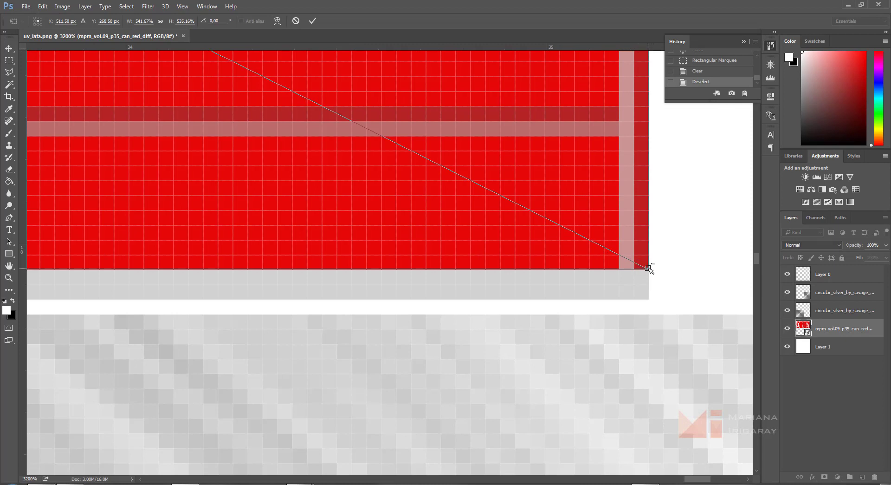
{"action": "left_click_drag", "start_coordinate": [649, 269], "coordinate": [655, 306]}
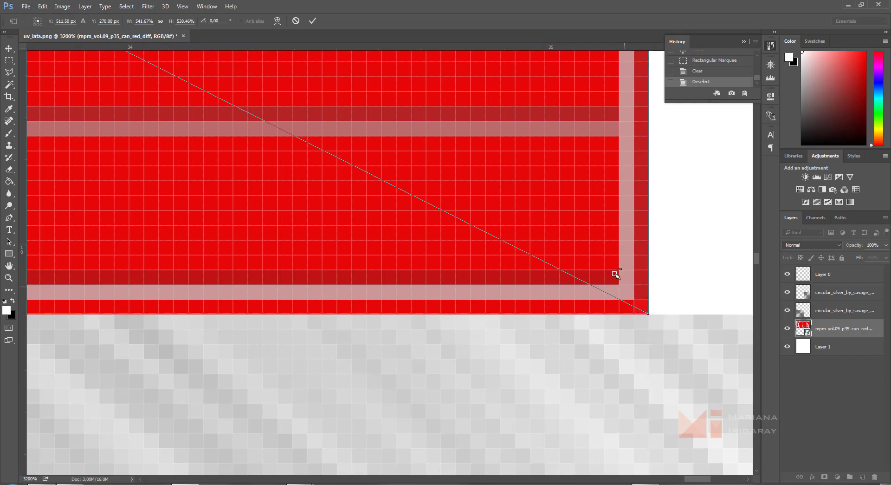
{"action": "key", "text": "Return"}
{"action": "scroll", "coordinate": [458, 229], "scroll_direction": "down", "scroll_amount": 5, "text": "alt"}
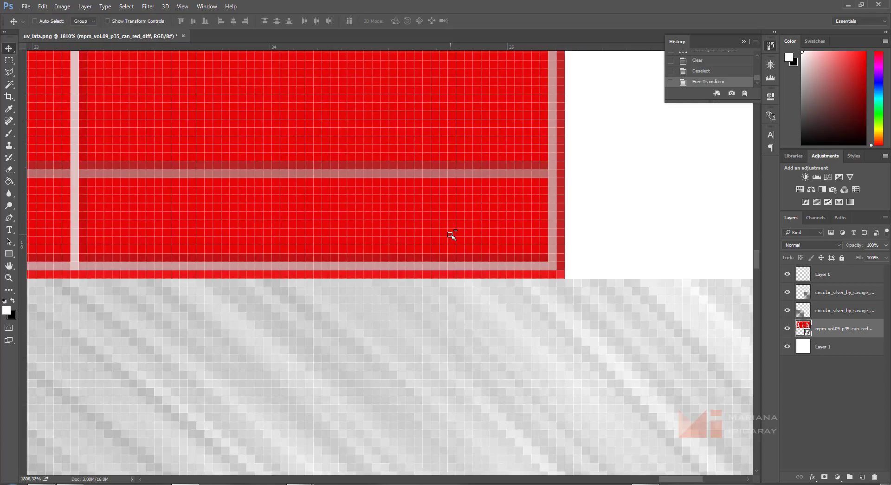
{"action": "scroll", "coordinate": [407, 248], "scroll_direction": "down", "scroll_amount": 8, "text": "alt"}
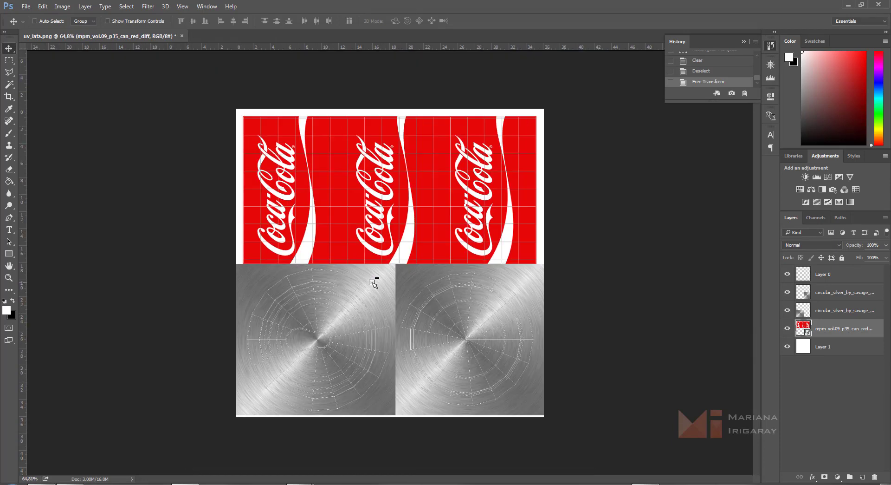
- Compare the artwork with and without the UV wireframe layer, leaving the wireframe hidden
{"action": "left_click", "coordinate": [789, 274]}
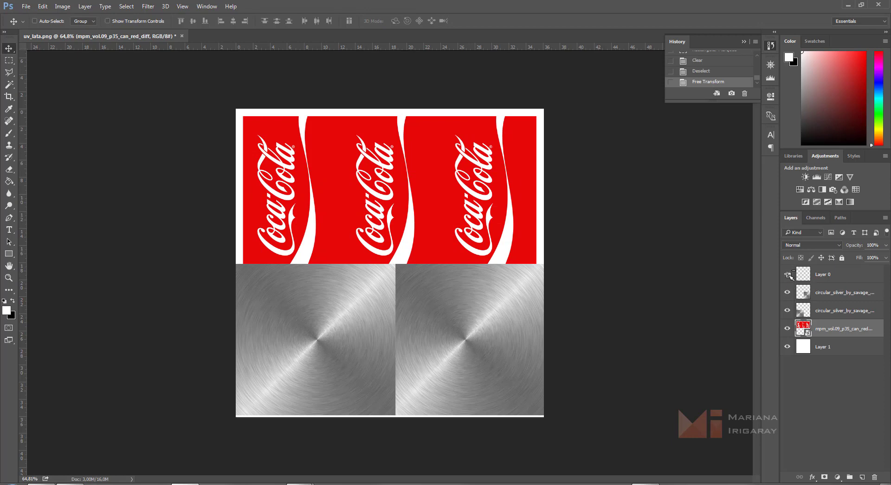
{"action": "left_click", "coordinate": [788, 275]}
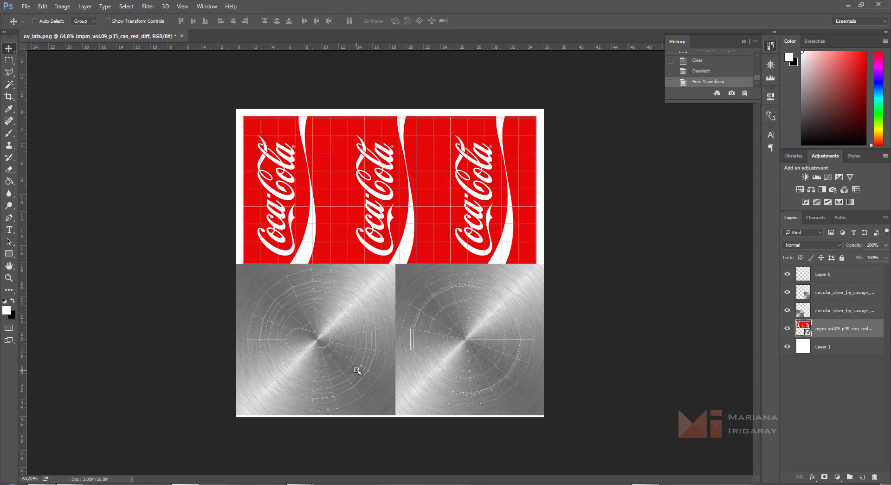
{"action": "left_click", "coordinate": [788, 275]}
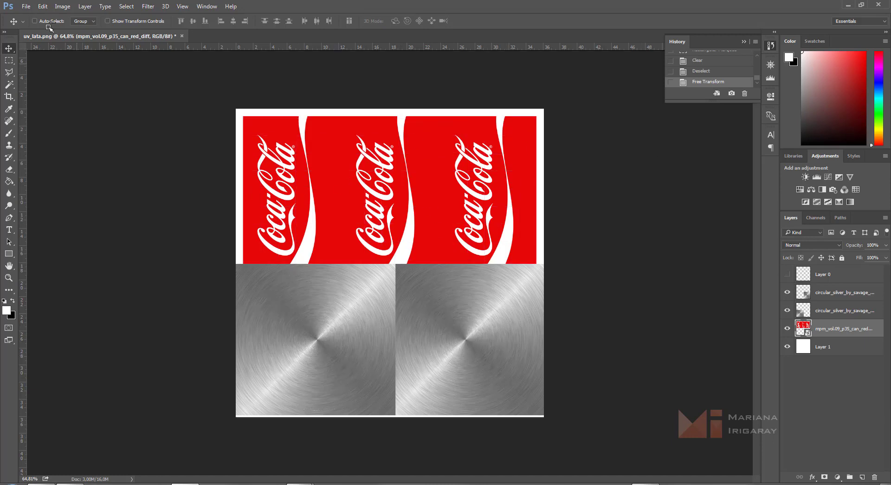
- Save the texture to the Desktop as a PNG named TXTR_lata, with smallest file compression and no interlacing
{"action": "left_click", "coordinate": [26, 6]}
{"action": "left_click", "coordinate": [48, 110]}
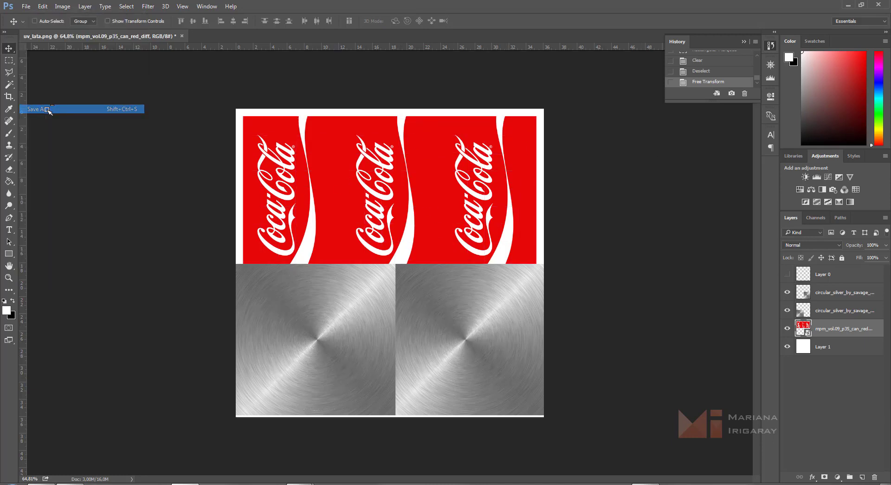
{"action": "left_click", "coordinate": [117, 213]}
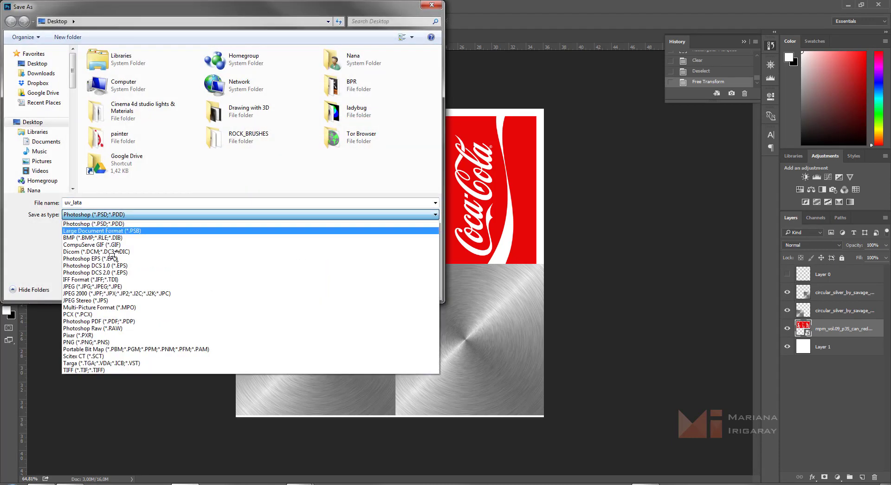
{"action": "left_click", "coordinate": [89, 343]}
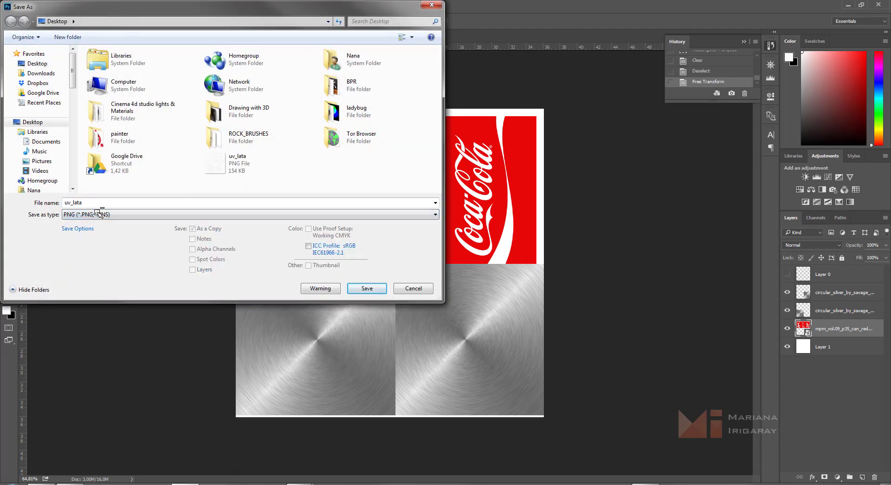
{"action": "left_click", "coordinate": [71, 202]}
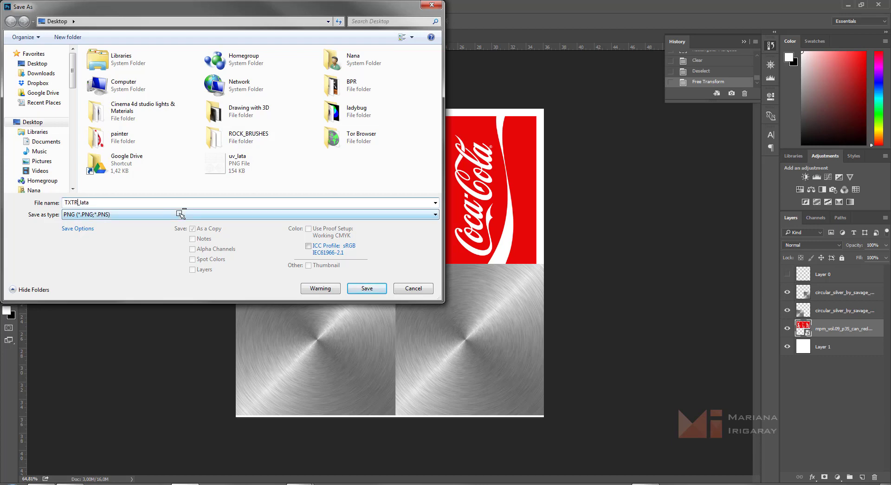
{"action": "key", "text": "Return"}
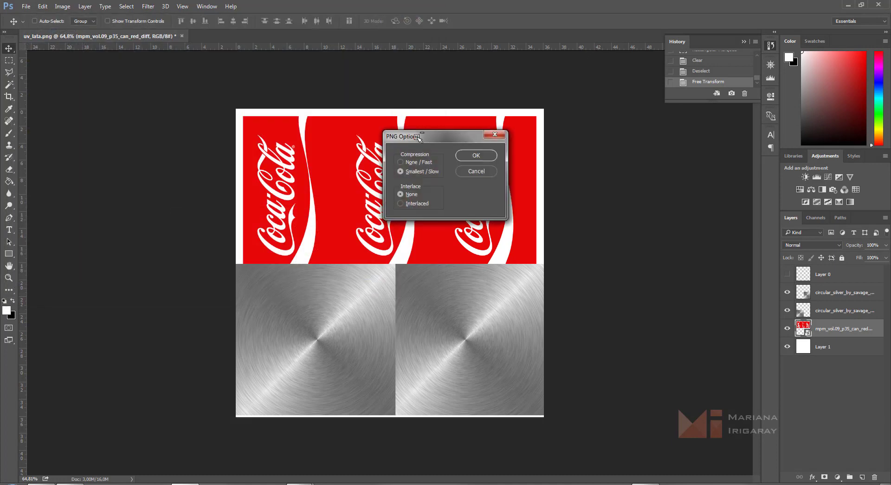
{"action": "left_click", "coordinate": [472, 155]}
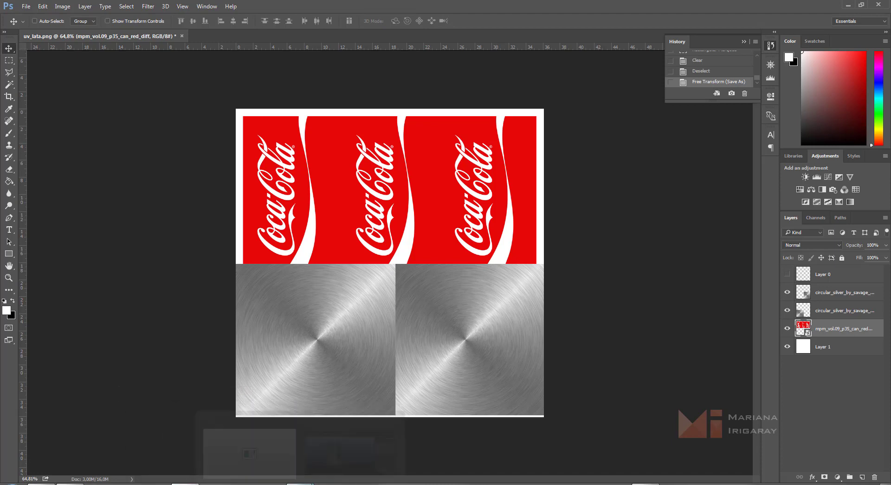
- Switch to Maya, minimise the UV Editor and assign a new VRay Mtl material to the can
{"action": "mouse_move", "coordinate": [299, 483]}
{"action": "left_click", "coordinate": [356, 452]}
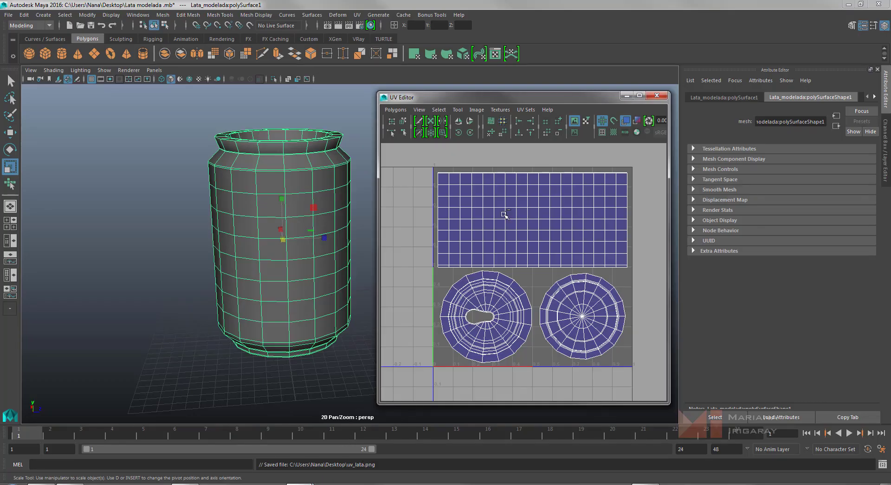
{"action": "left_click", "coordinate": [625, 95]}
{"action": "middle_click_drag", "start_coordinate": [378, 242], "coordinate": [450, 249], "text": "alt"}
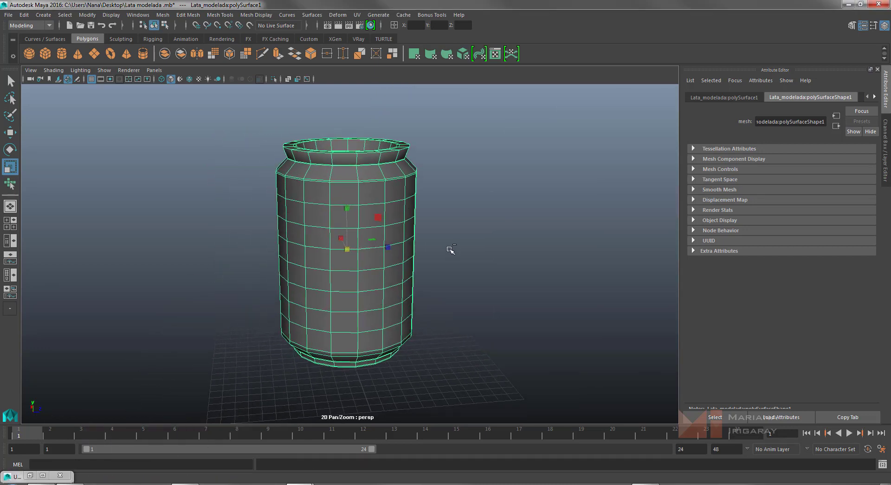
{"action": "right_click_drag", "start_coordinate": [368, 233], "coordinate": [385, 462]}
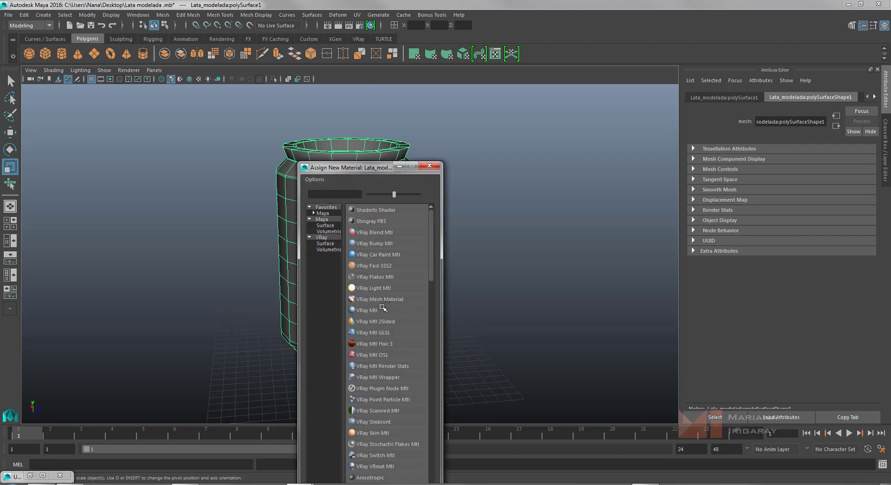
{"action": "left_click", "coordinate": [374, 310]}
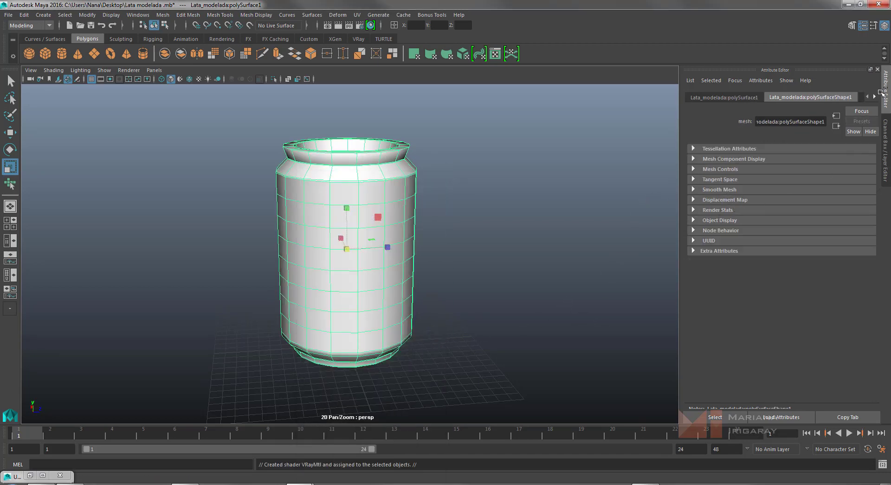
- Connect a new File texture node to the Diffuse Color of the can's VRay Mtl material
{"action": "left_click", "coordinate": [876, 95]}
{"action": "left_click", "coordinate": [876, 95]}
{"action": "left_click", "coordinate": [876, 96]}
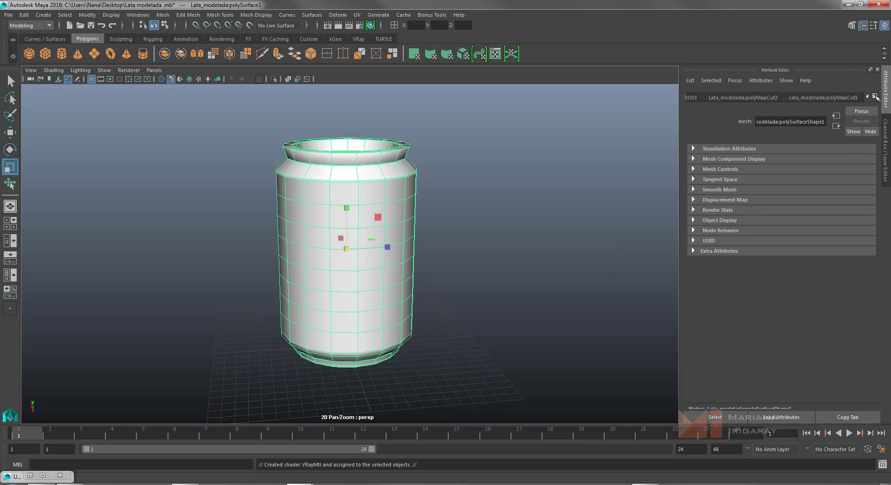
{"action": "left_click", "coordinate": [876, 95]}
{"action": "left_click", "coordinate": [838, 97]}
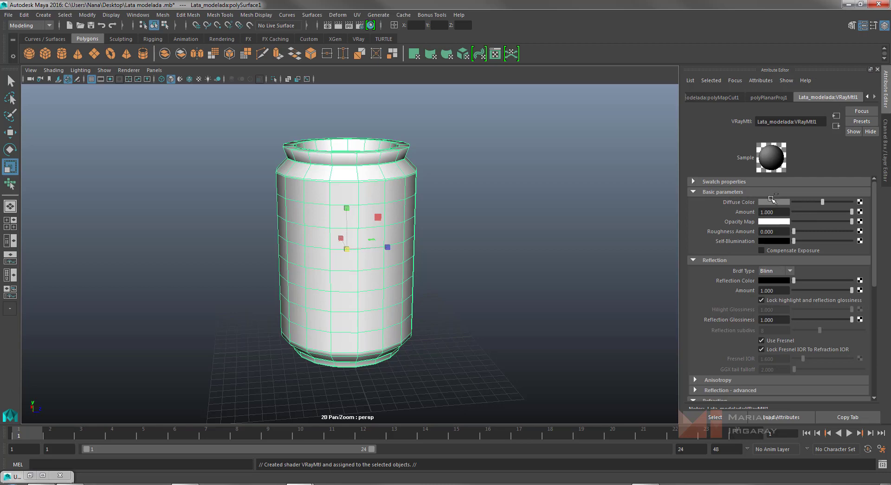
{"action": "left_click", "coordinate": [860, 202]}
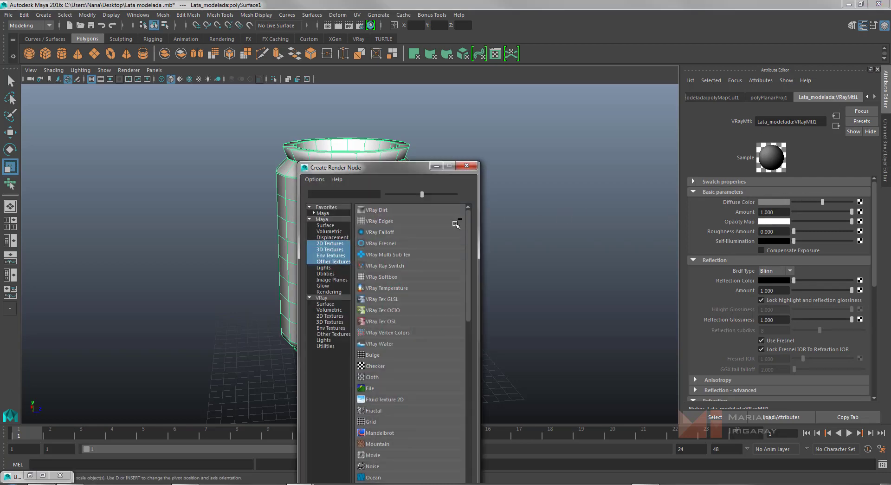
{"action": "left_click_drag", "start_coordinate": [385, 173], "coordinate": [509, 71]}
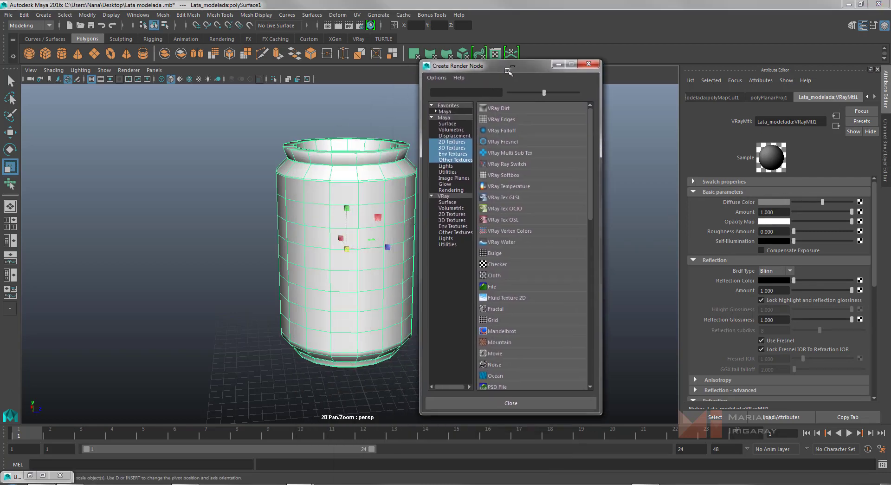
{"action": "left_click", "coordinate": [493, 286]}
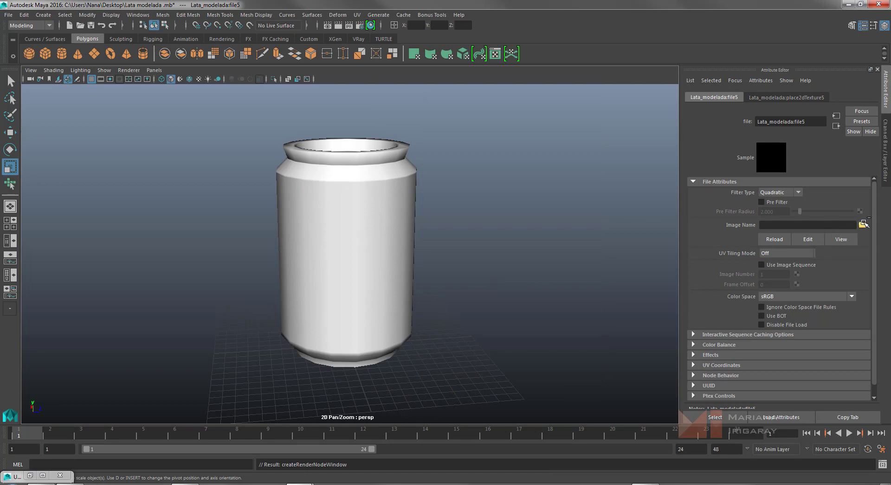
- Load TXTR_lata.png from the Desktop as the image of the diffuse File texture
{"action": "left_click", "coordinate": [863, 223]}
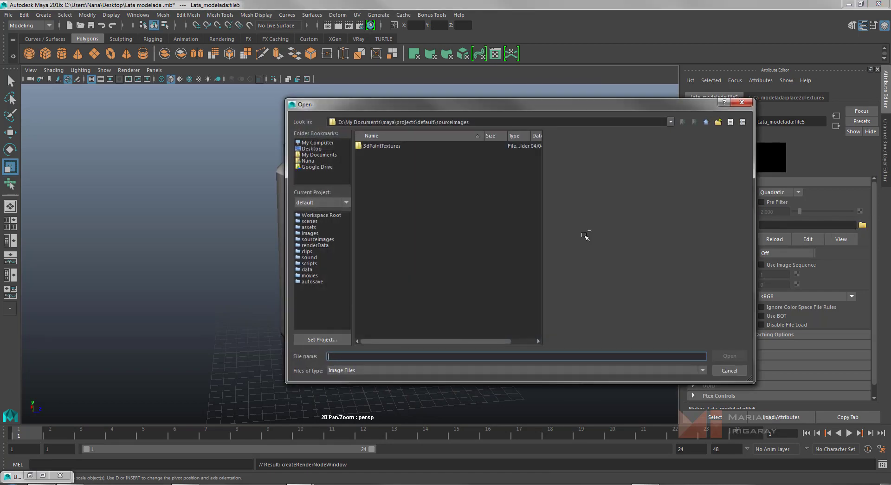
{"action": "left_click", "coordinate": [320, 142]}
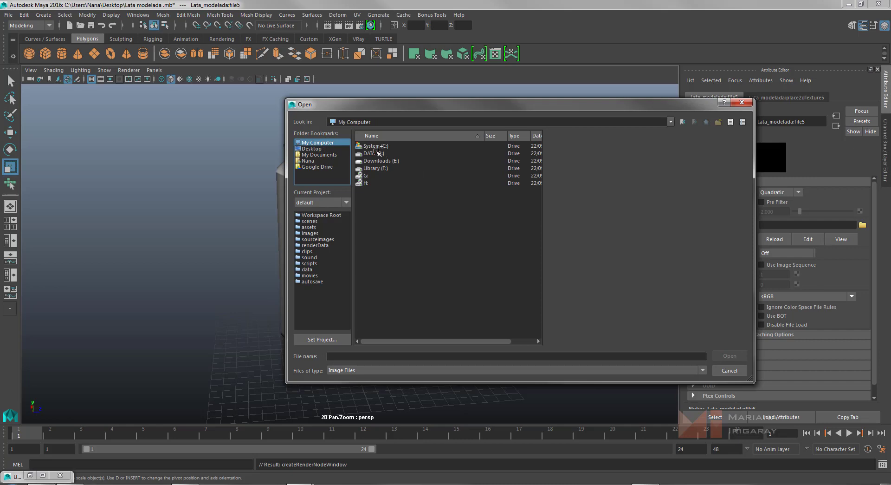
{"action": "left_click", "coordinate": [312, 149]}
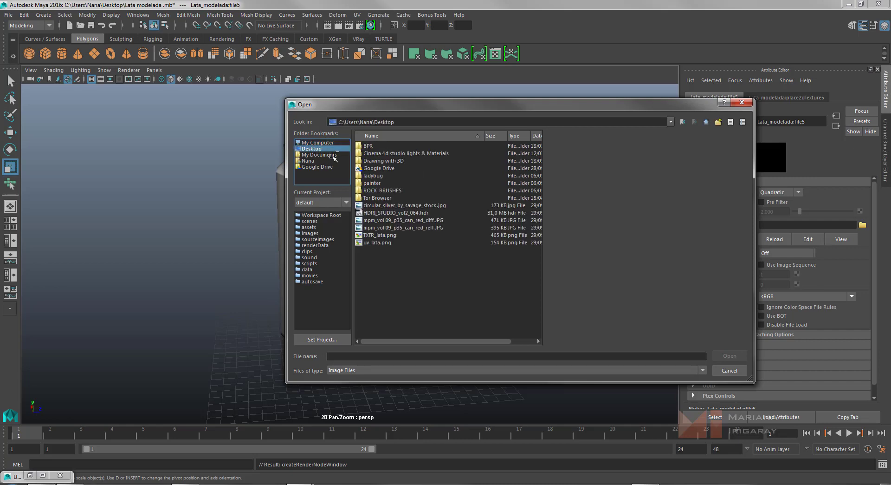
{"action": "left_click", "coordinate": [379, 235]}
{"action": "left_click", "coordinate": [730, 355]}
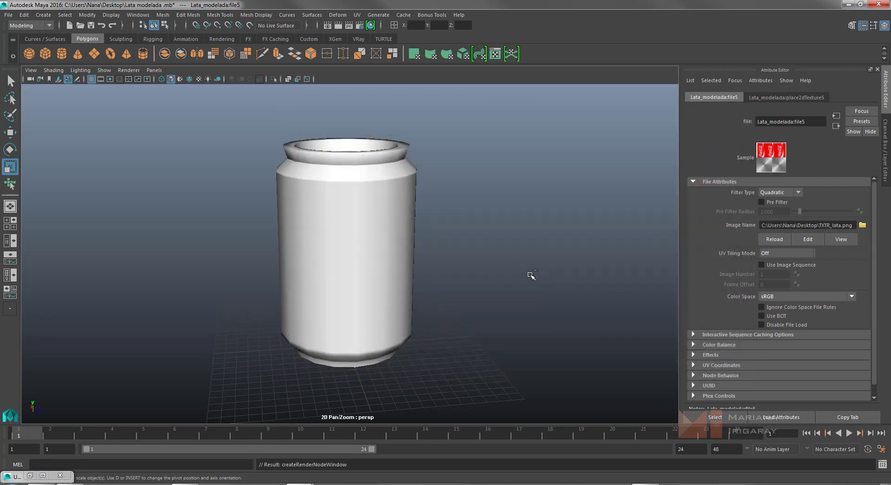
- Display textures in the viewport and try the Viewport 2.0 renderer on the can's logo side
{"action": "left_click", "coordinate": [199, 78]}
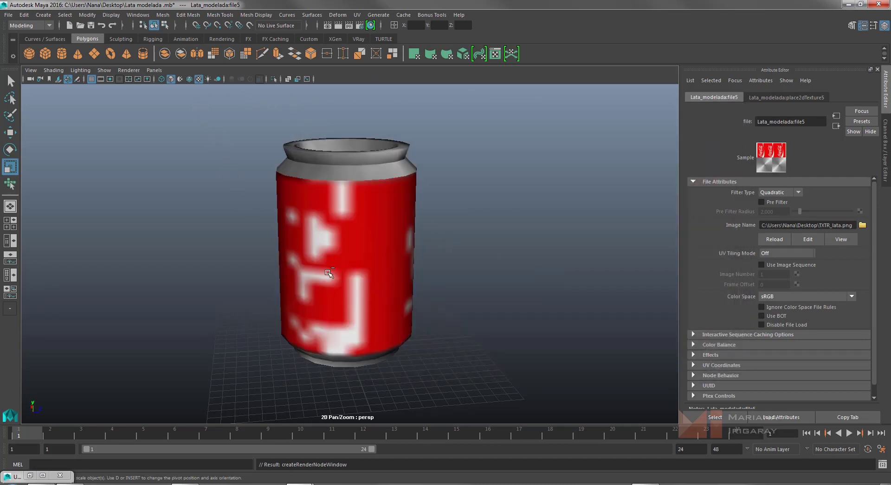
{"action": "left_click", "coordinate": [129, 70]}
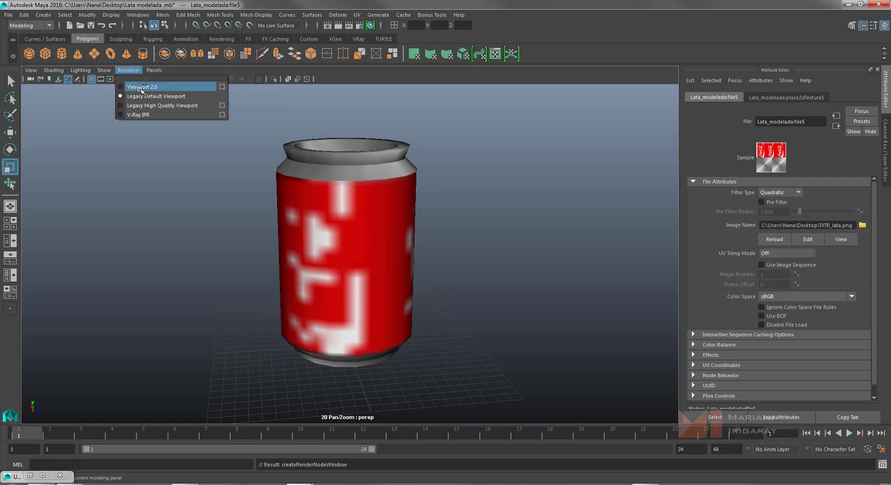
{"action": "left_click", "coordinate": [141, 88]}
{"action": "left_click_drag", "start_coordinate": [225, 232], "coordinate": [342, 260], "text": "alt"}
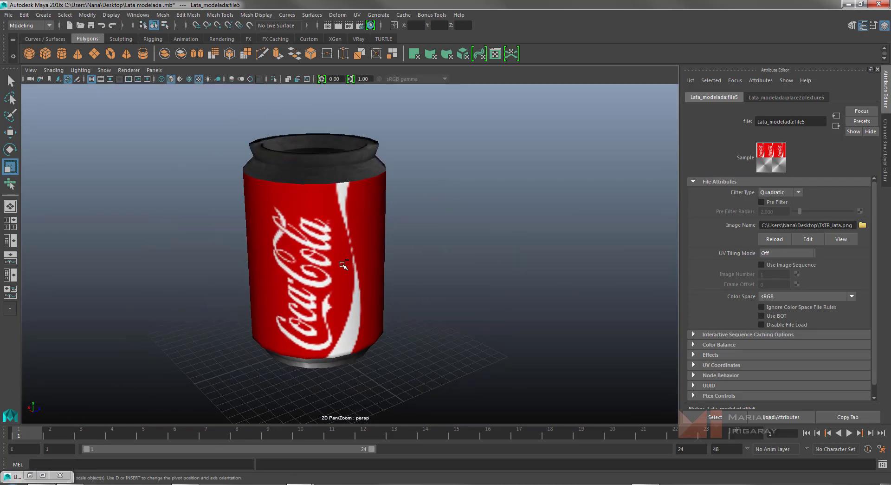
- Turn on smooth mesh preview for the can and set the viewport renderer to Legacy Default Viewport
{"action": "left_click", "coordinate": [343, 265]}
{"action": "key", "text": "3"}
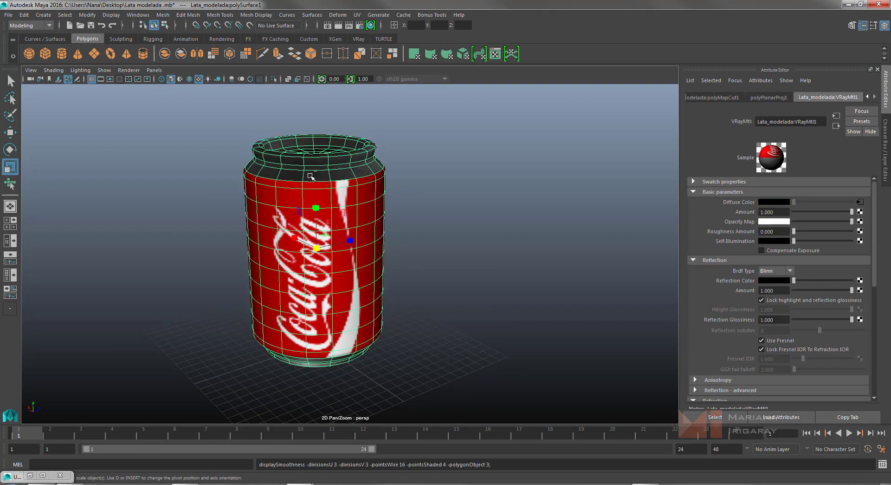
{"action": "left_click", "coordinate": [128, 71]}
{"action": "left_click", "coordinate": [144, 95]}
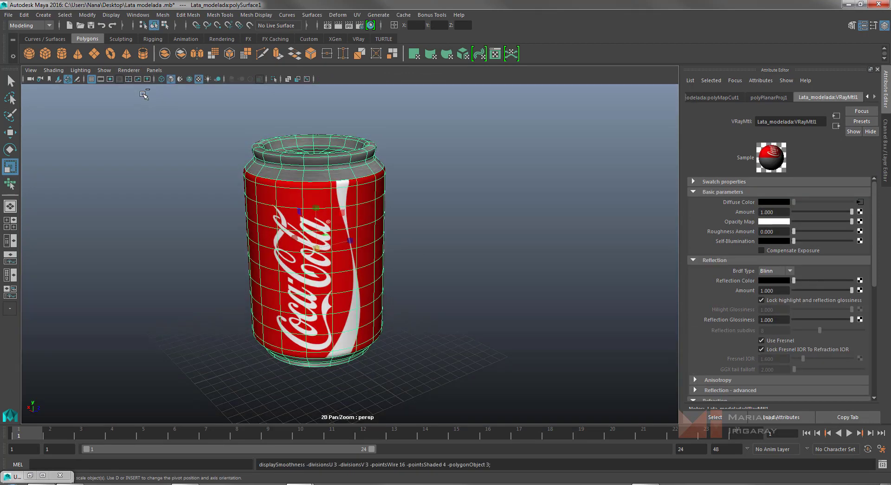
{"action": "left_click_drag", "start_coordinate": [206, 187], "coordinate": [250, 242], "text": "alt"}
{"action": "left_click", "coordinate": [128, 71]}
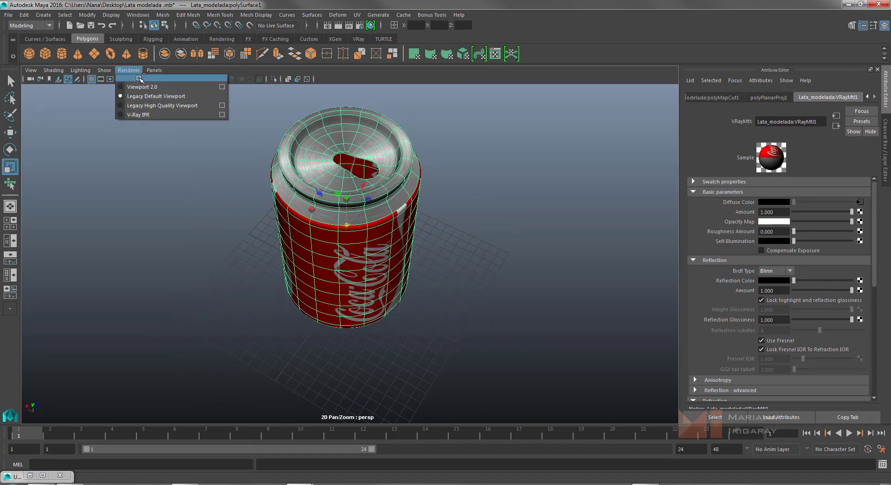
{"action": "left_click", "coordinate": [142, 96]}
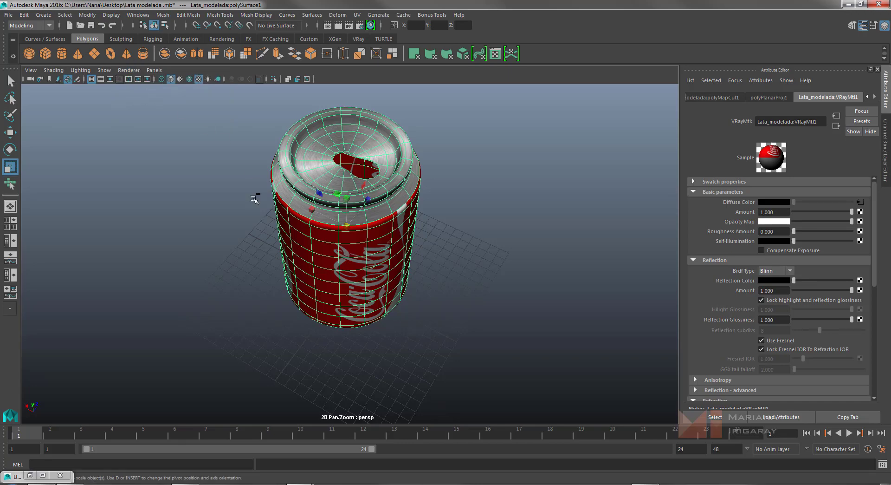
{"action": "left_click_drag", "start_coordinate": [251, 246], "coordinate": [478, 293], "text": "alt"}
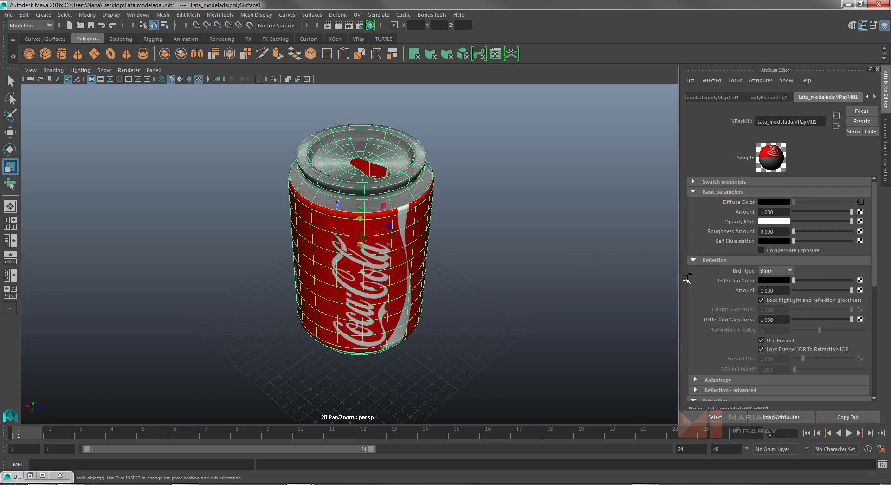
- Disable Use Fresnel on the can's material and map its Reflection Color with a File texture using TXTR_lata.png from the Desktop
{"action": "left_click_drag", "start_coordinate": [816, 280], "coordinate": [822, 283]}
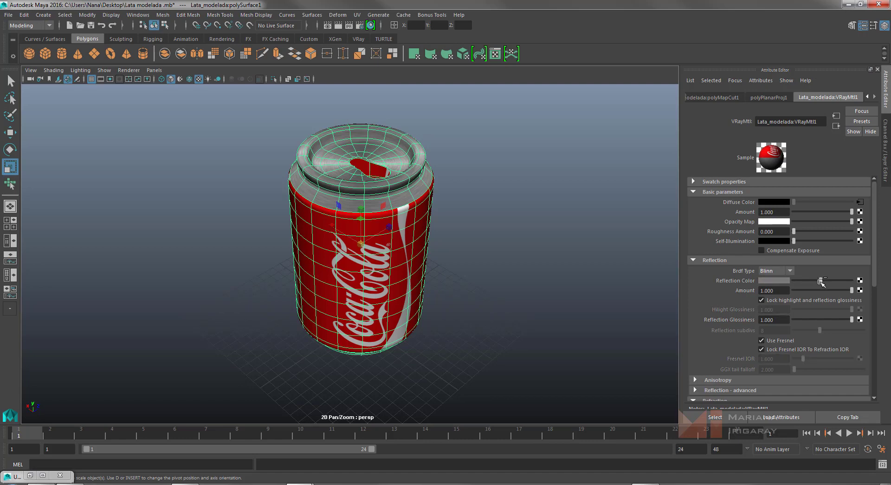
{"action": "left_click", "coordinate": [780, 341]}
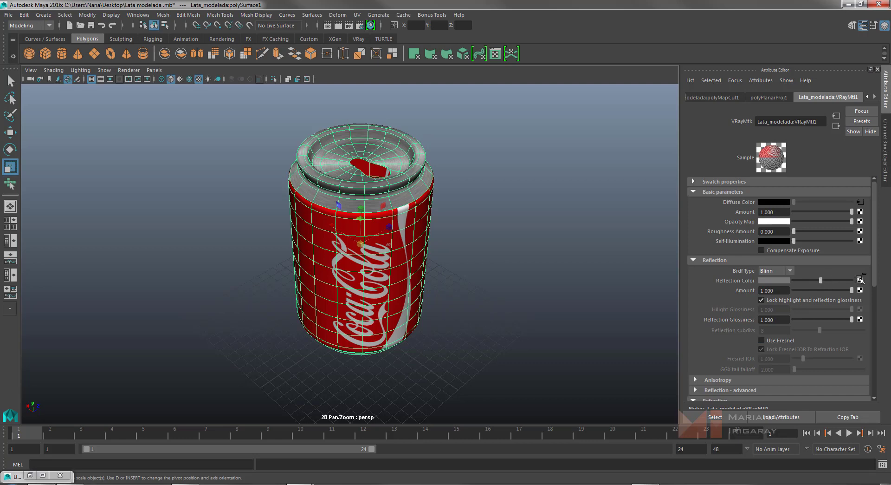
{"action": "left_click", "coordinate": [860, 280]}
{"action": "left_click", "coordinate": [373, 388]}
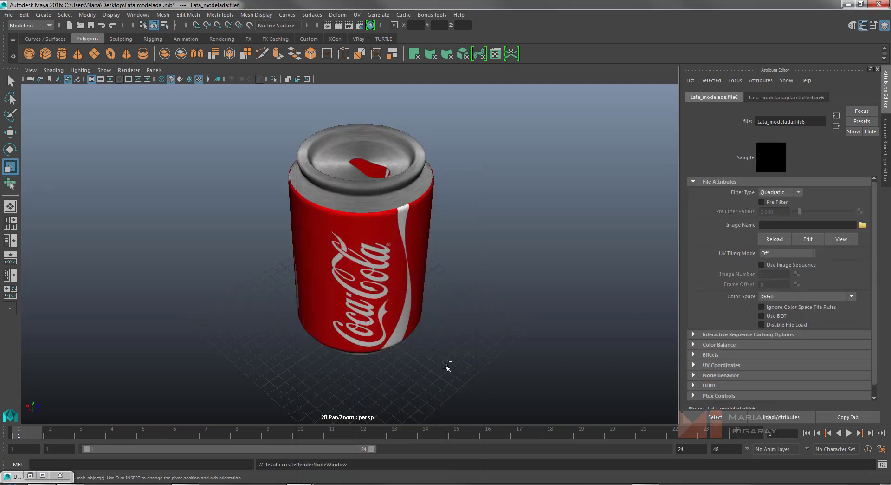
{"action": "left_click", "coordinate": [863, 225]}
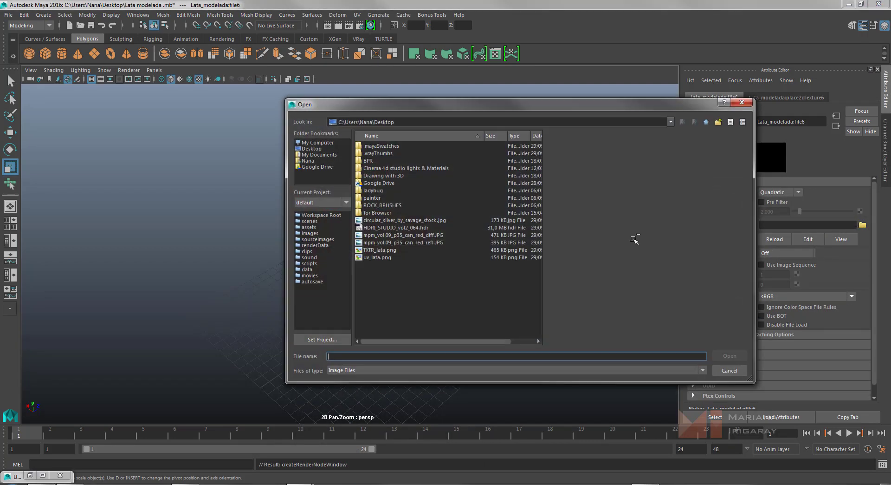
{"action": "left_click", "coordinate": [379, 249]}
{"action": "left_click", "coordinate": [735, 355]}
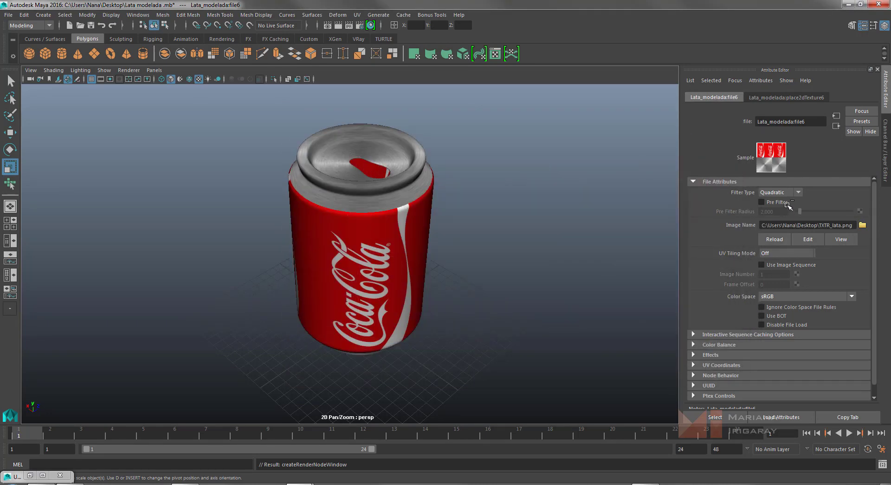
- Return to the VRay material, set Reflection Glossiness to 0.850 and deselect everything
{"action": "left_click", "coordinate": [837, 126]}
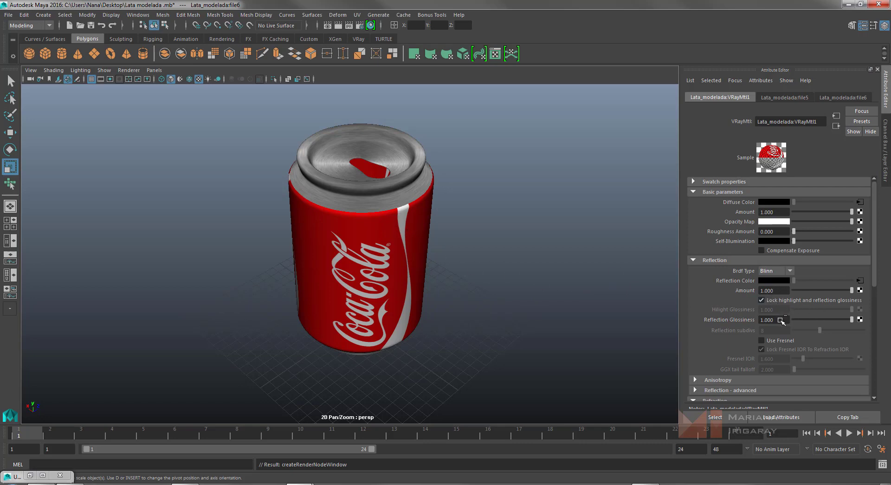
{"action": "left_click", "coordinate": [781, 321]}
{"action": "key", "text": "Return"}
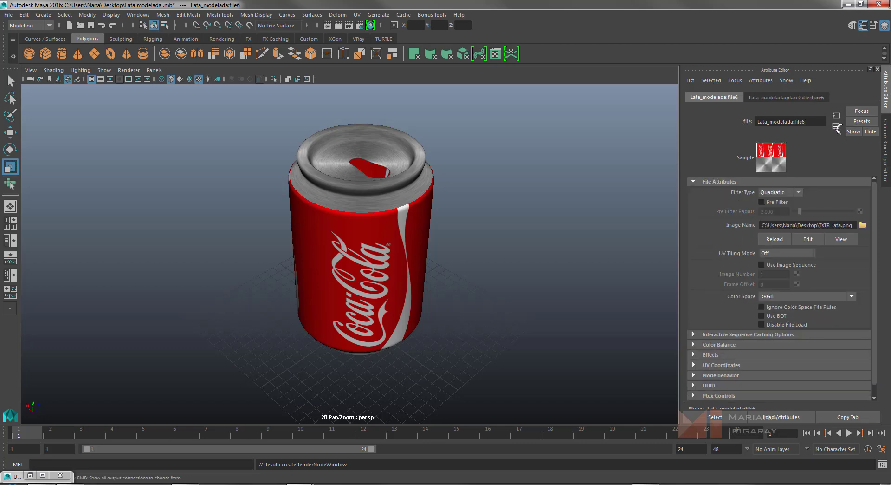
{"action": "left_click", "coordinate": [836, 126]}
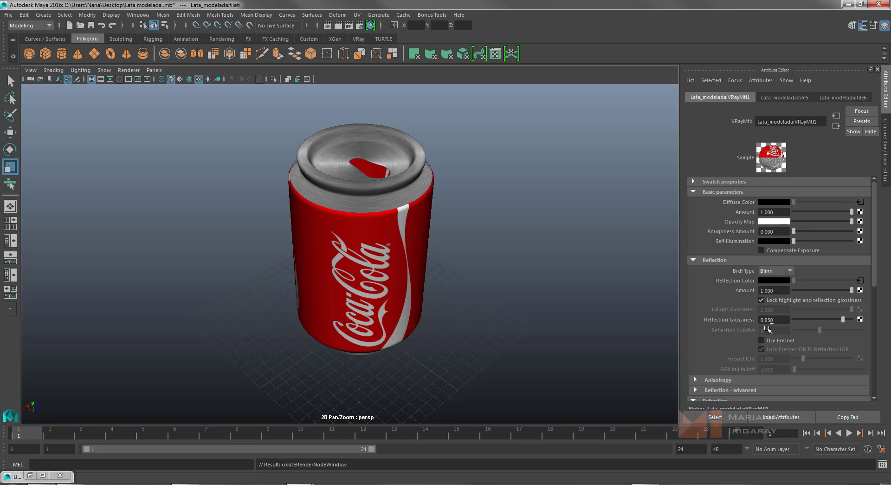
{"action": "left_click", "coordinate": [531, 307]}
- Add a VRay infinite plane to the scene as the floor for the can
{"action": "left_click_drag", "start_coordinate": [496, 304], "coordinate": [518, 306], "text": "alt"}
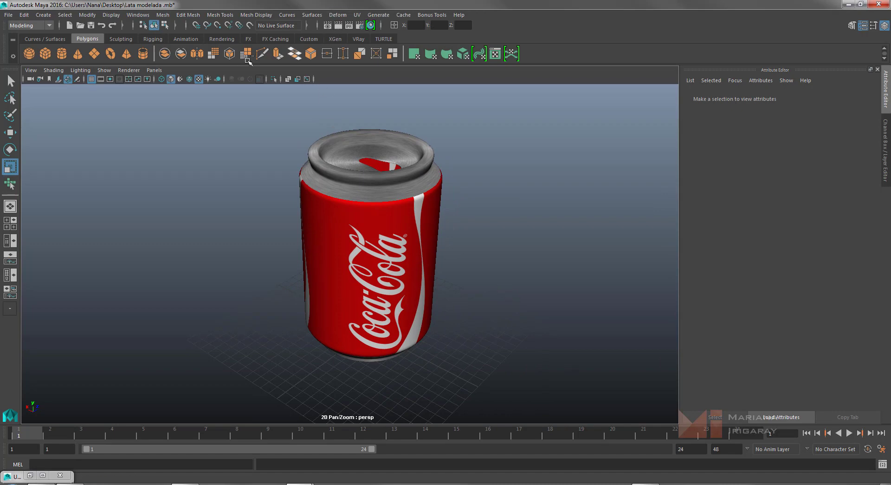
{"action": "left_click", "coordinate": [360, 40]}
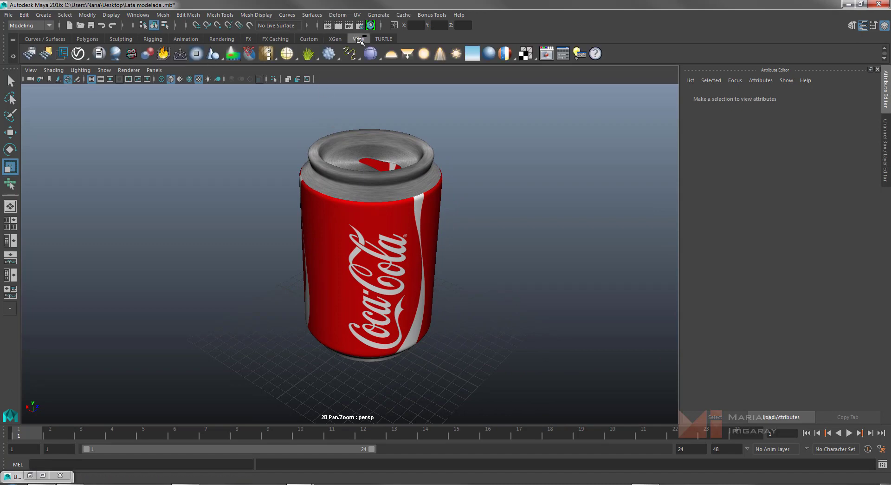
{"action": "left_click", "coordinate": [181, 53]}
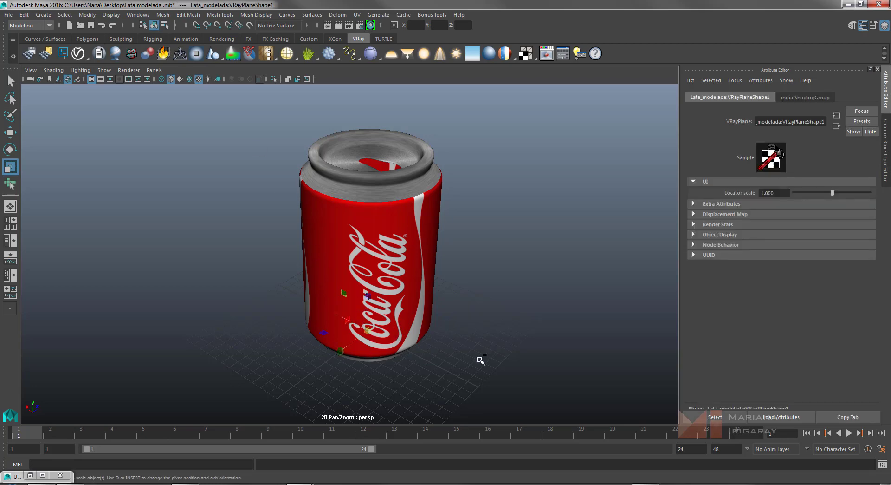
{"action": "mouse_move", "coordinate": [481, 360]}
{"action": "left_mouse_down", "text": "alt"}
{"action": "mouse_move", "coordinate": [461, 244]}
{"action": "mouse_move", "coordinate": [456, 342]}
{"action": "mouse_move", "coordinate": [468, 355]}
{"action": "left_mouse_up", "text": "alt"}
{"action": "middle_click_drag", "start_coordinate": [490, 327], "coordinate": [477, 313], "text": "alt"}
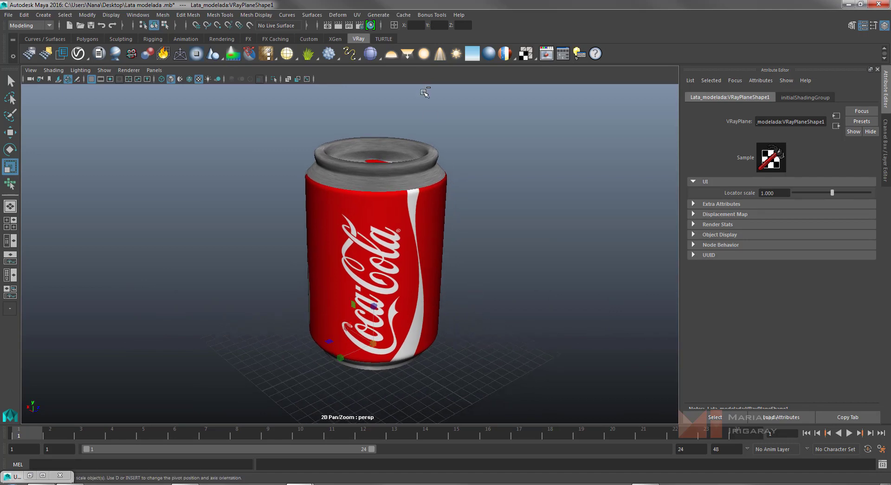
- Create a VRay dome light, enable Use Dome Tex and connect a File node to its Dome Tex
{"action": "left_click", "coordinate": [391, 54]}
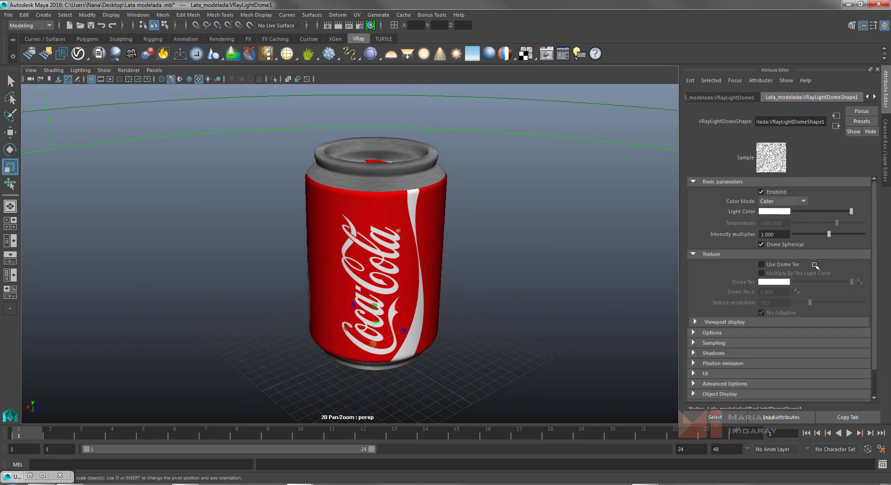
{"action": "left_click", "coordinate": [764, 264]}
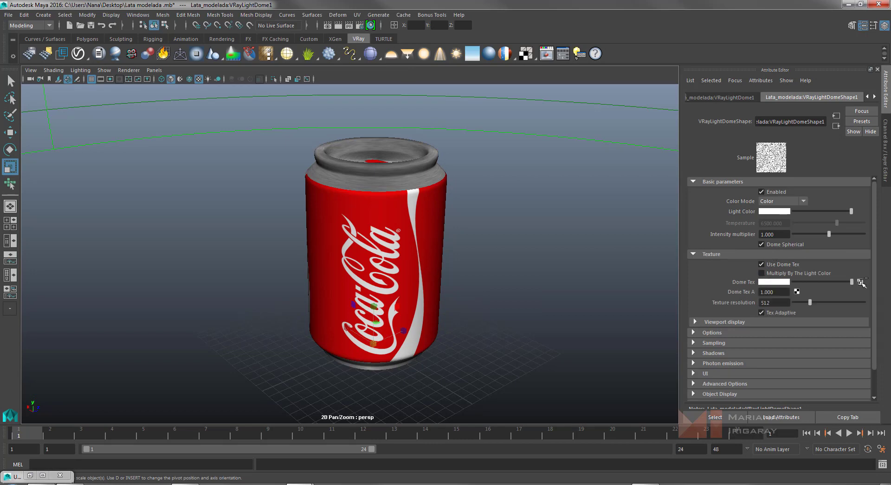
{"action": "left_click", "coordinate": [863, 282]}
{"action": "left_click", "coordinate": [383, 377]}
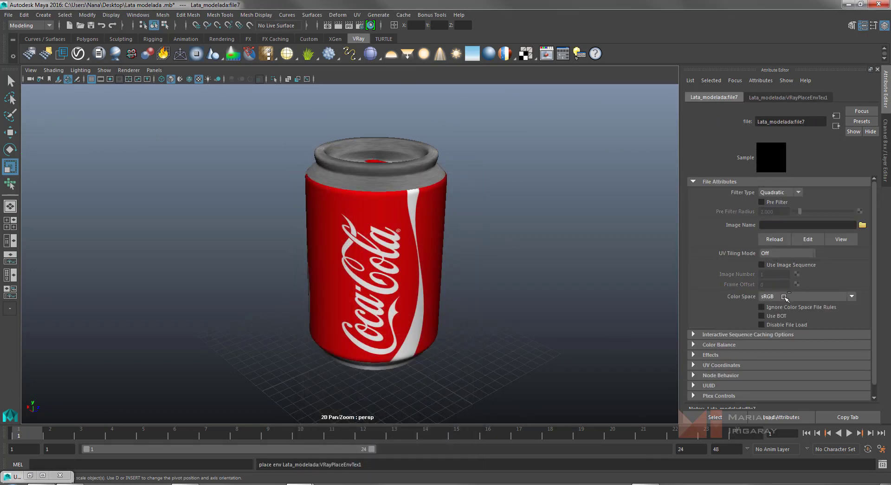
- Load HDRI_STUDIO_vol2_064.hdr from the Desktop as the image of the dome light's texture
{"action": "left_click", "coordinate": [863, 225]}
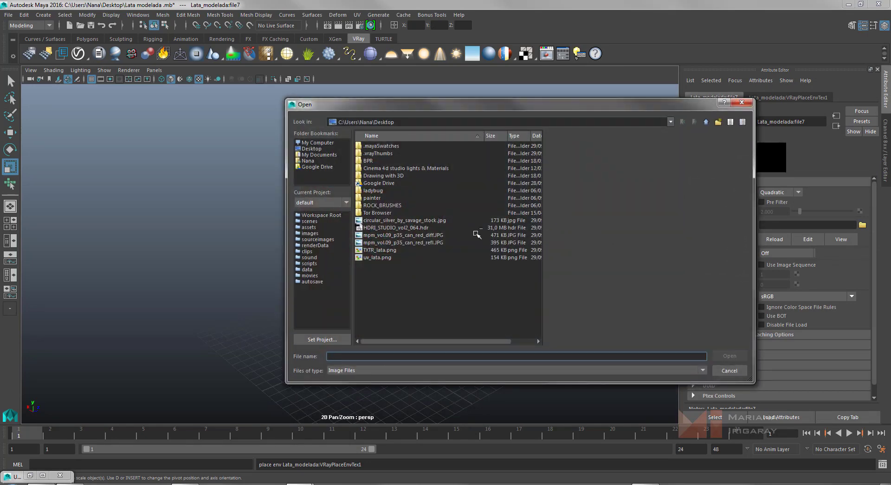
{"action": "left_click", "coordinate": [385, 227]}
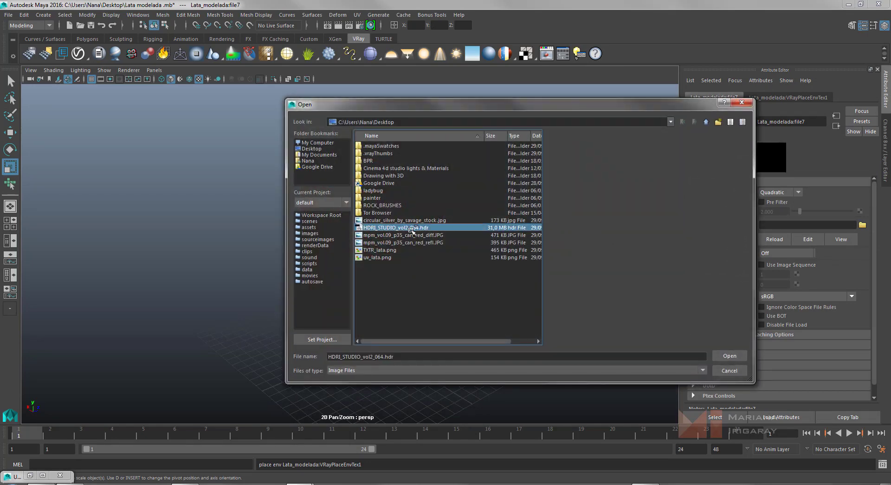
{"action": "left_click", "coordinate": [729, 356]}
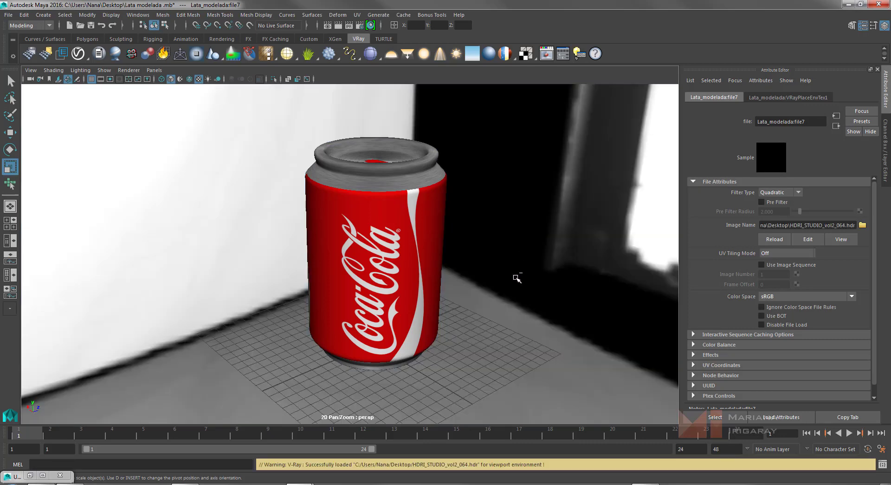
- Set the scene's renderer to V-Ray in the render settings and close them
{"action": "left_click_drag", "start_coordinate": [507, 265], "coordinate": [533, 292], "text": "alt"}
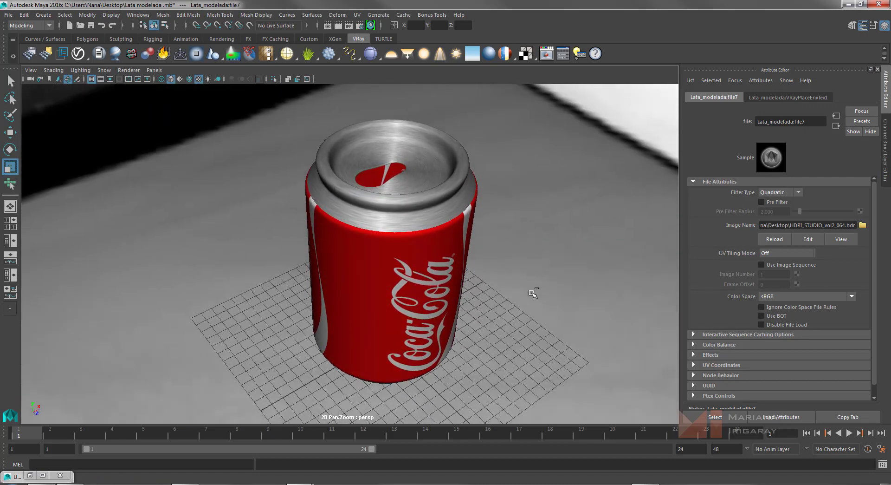
{"action": "left_click_drag", "start_coordinate": [533, 293], "coordinate": [533, 275], "text": "alt"}
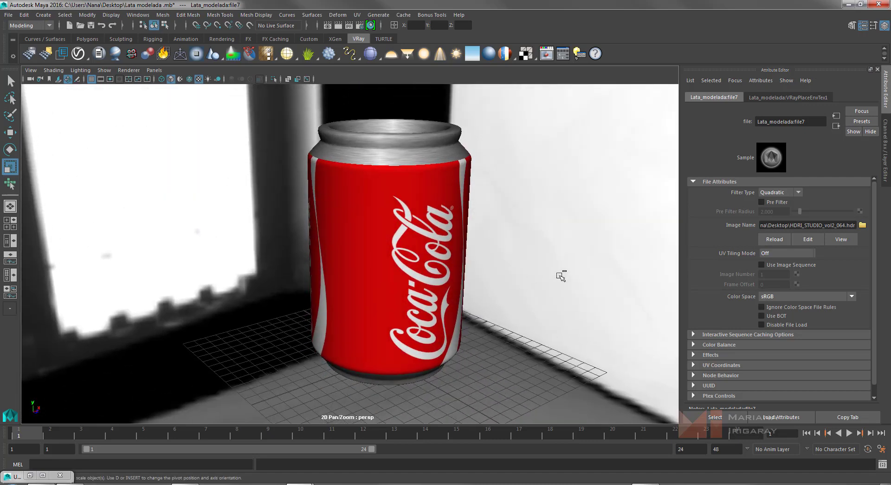
{"action": "middle_click_drag", "start_coordinate": [558, 265], "coordinate": [552, 271], "text": "alt"}
{"action": "left_click", "coordinate": [361, 26]}
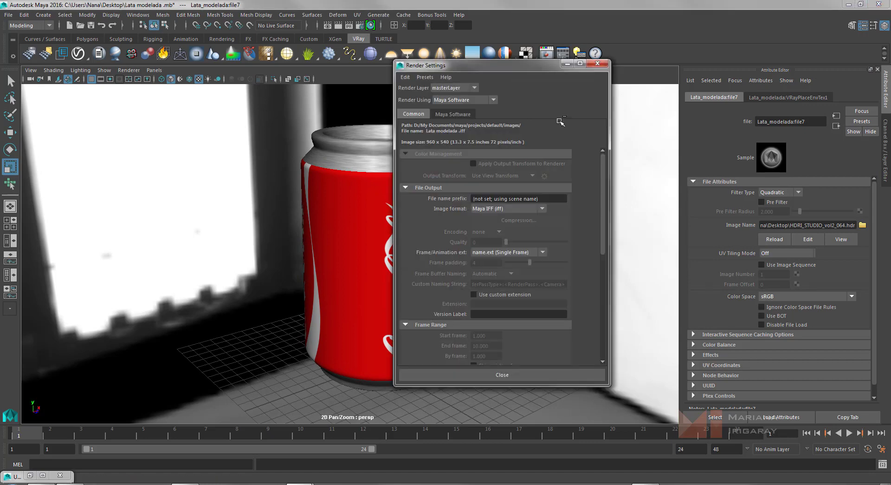
{"action": "left_click", "coordinate": [464, 100]}
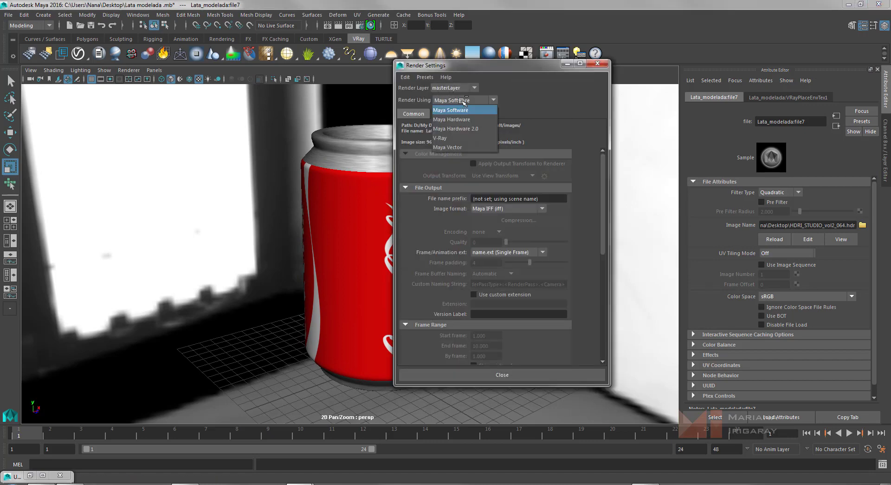
{"action": "left_click", "coordinate": [459, 137]}
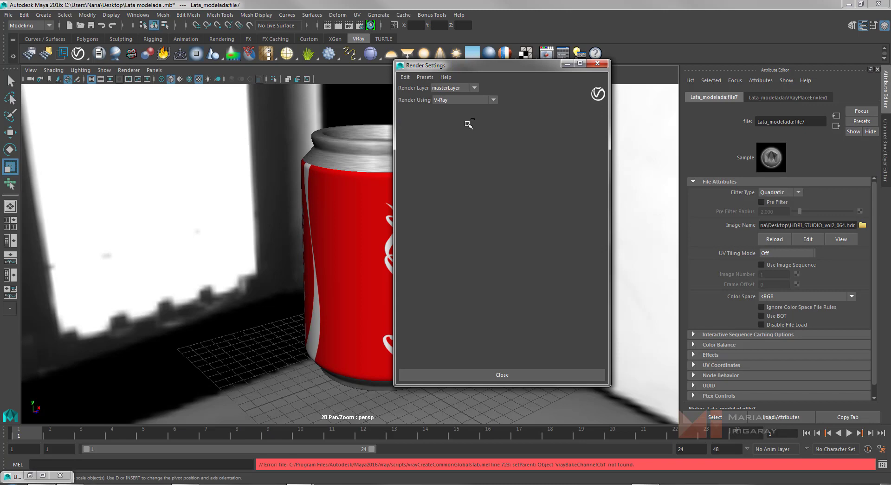
{"action": "left_click", "coordinate": [454, 101]}
{"action": "left_click", "coordinate": [463, 137]}
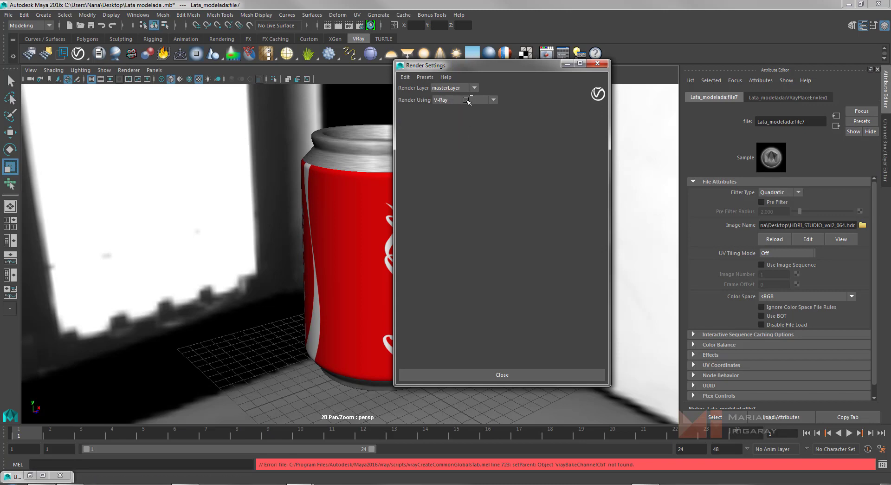
{"action": "left_click", "coordinate": [598, 64]}
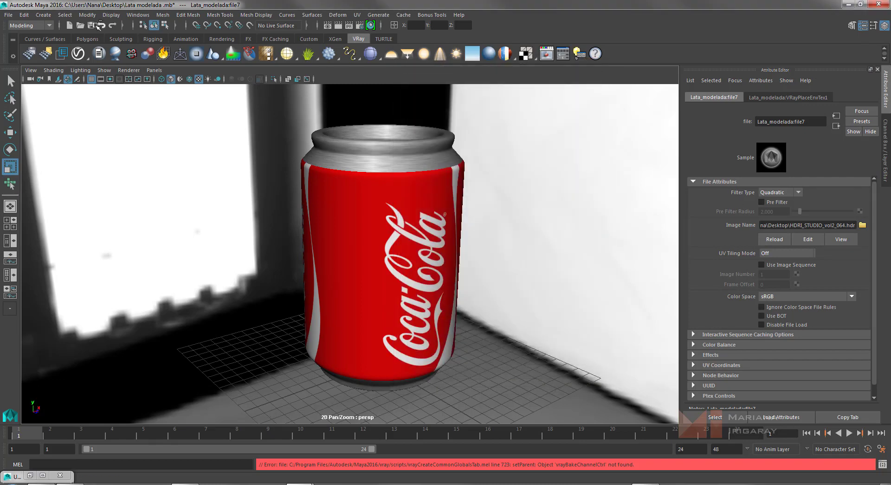
- Try to force-unload the vrayformaya.mll plug-in in the Plug-in Manager
{"action": "left_click", "coordinate": [138, 15]}
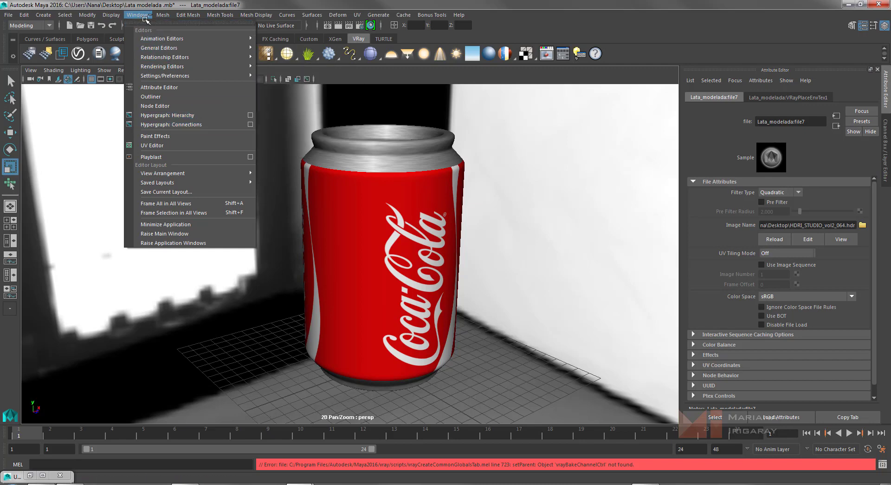
{"action": "mouse_move", "coordinate": [186, 76]}
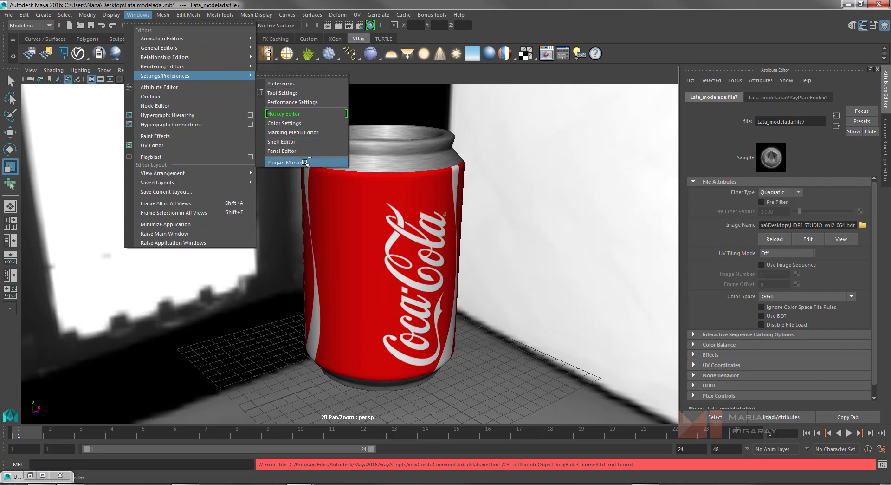
{"action": "left_click", "coordinate": [321, 163]}
{"action": "scroll", "coordinate": [407, 266], "scroll_direction": "down", "scroll_amount": 5}
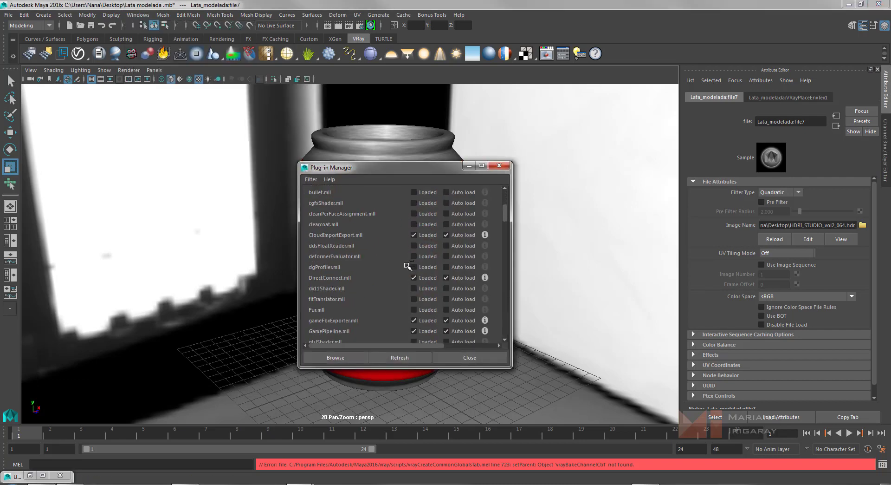
{"action": "scroll", "coordinate": [407, 266], "scroll_direction": "down", "scroll_amount": 5}
{"action": "scroll", "coordinate": [406, 265], "scroll_direction": "down", "scroll_amount": 3}
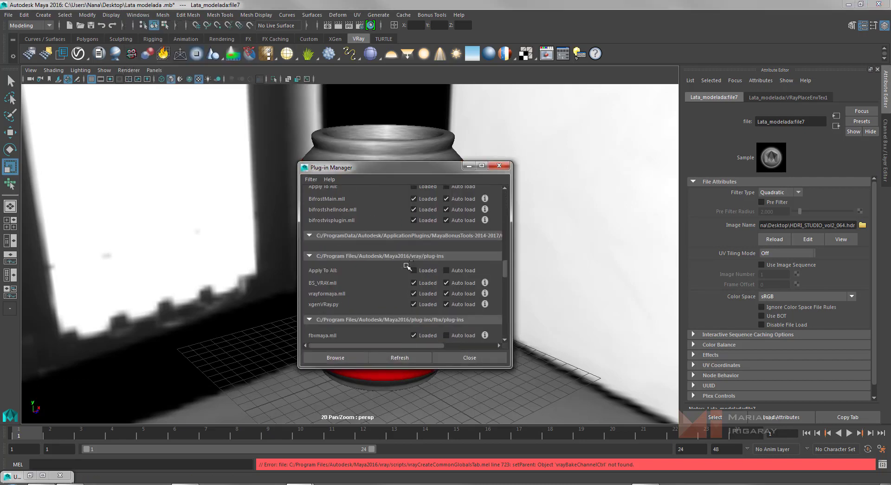
{"action": "left_click", "coordinate": [415, 266]}
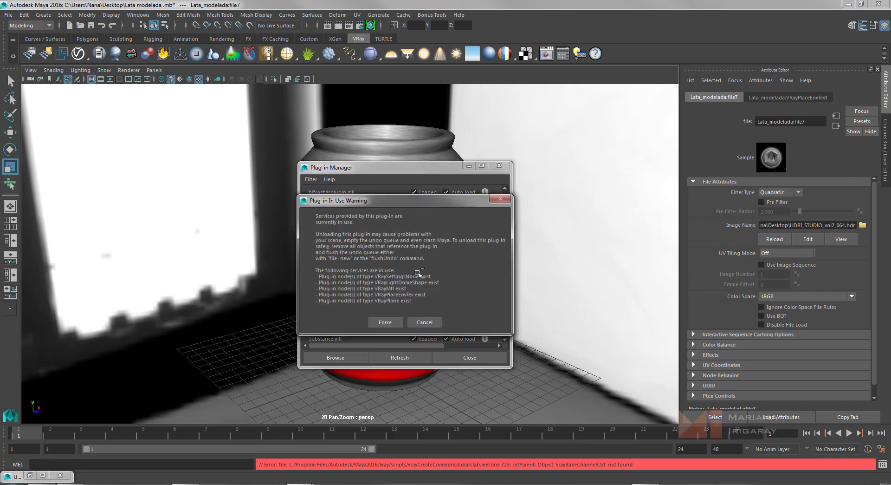
{"action": "left_click", "coordinate": [385, 322]}
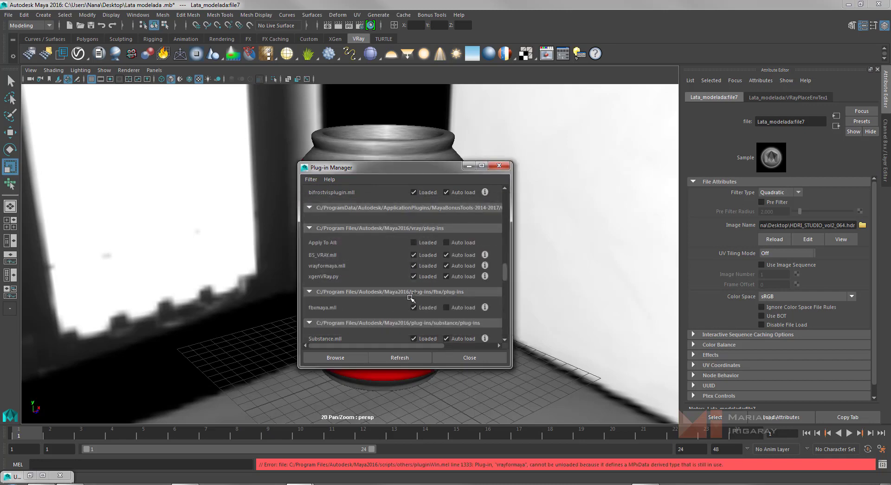
{"action": "left_click", "coordinate": [415, 266]}
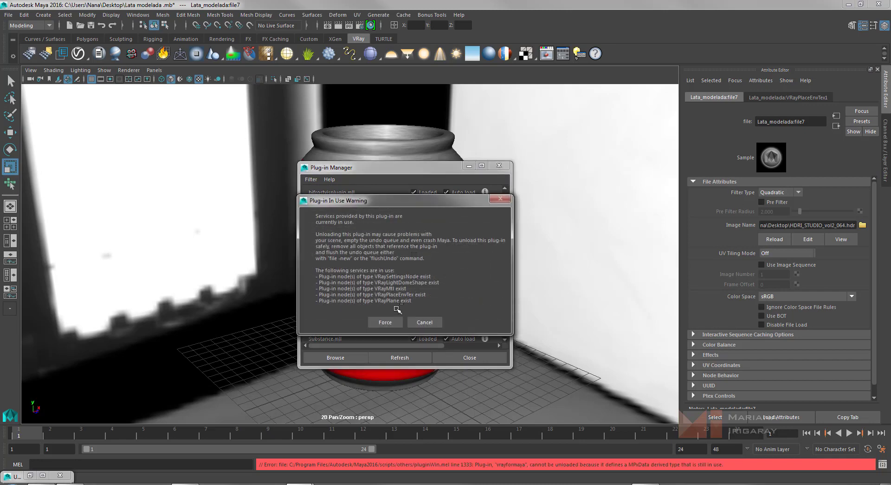
{"action": "left_click", "coordinate": [385, 321]}
{"action": "left_click", "coordinate": [416, 276]}
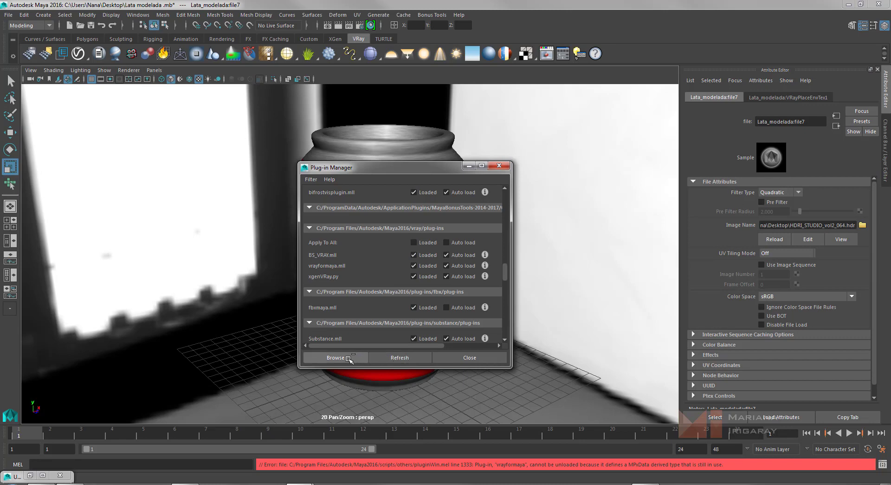
{"action": "left_click", "coordinate": [468, 359]}
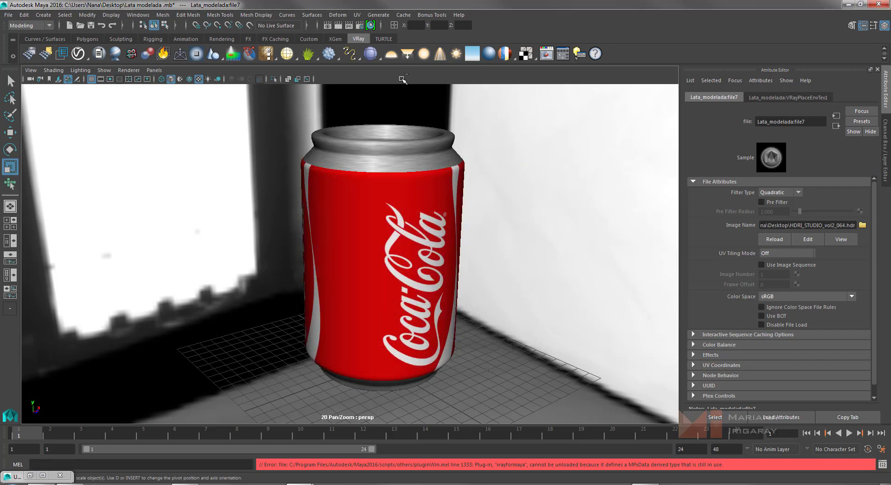
- Switch the can scene's renderer to Maya Software and back to V-Ray in the render settings
{"action": "left_click", "coordinate": [361, 25]}
{"action": "left_click", "coordinate": [469, 100]}
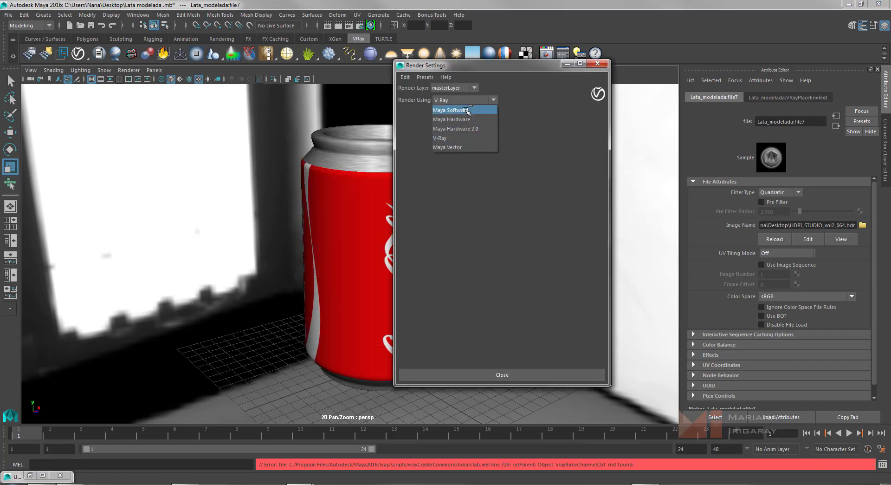
{"action": "left_click", "coordinate": [469, 110]}
{"action": "left_click", "coordinate": [463, 100]}
{"action": "left_click", "coordinate": [460, 139]}
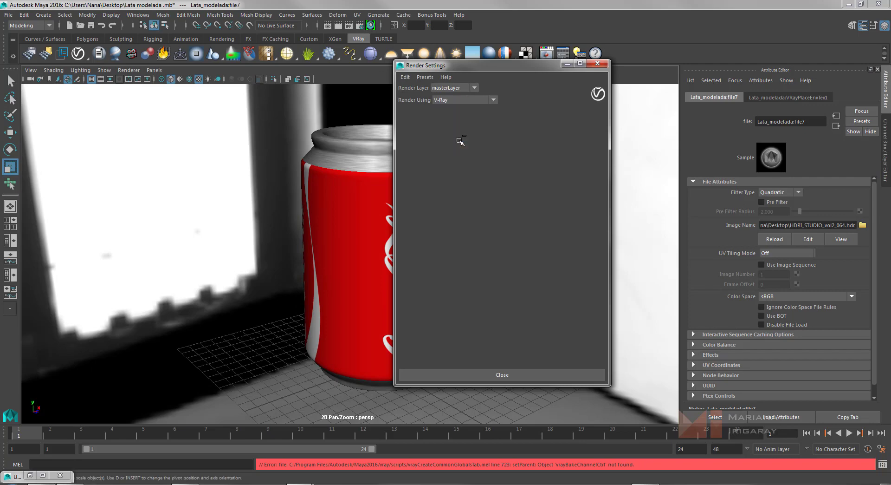
{"action": "left_click", "coordinate": [607, 64]}
- Save the can scene on the Desktop as Lata modelada_1.mb and start a new empty scene
{"action": "left_click", "coordinate": [9, 14]}
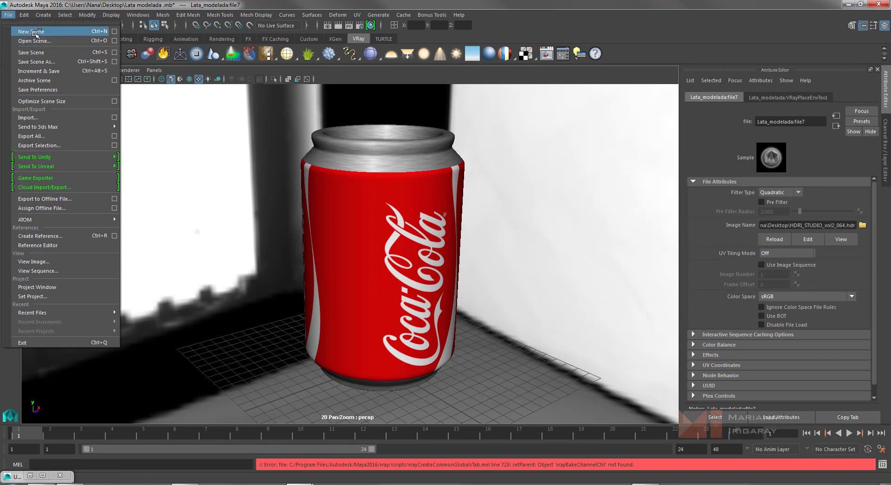
{"action": "left_click", "coordinate": [37, 61]}
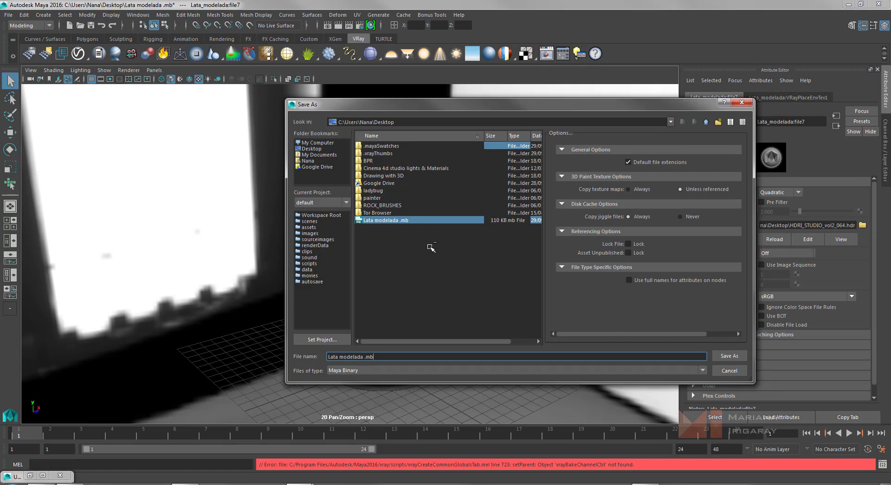
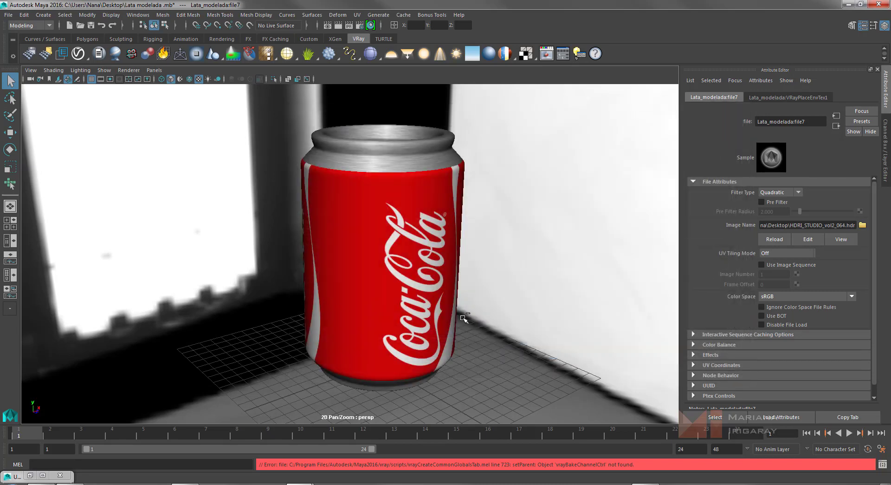
{"action": "left_click", "coordinate": [9, 15]}
{"action": "left_click", "coordinate": [26, 22]}
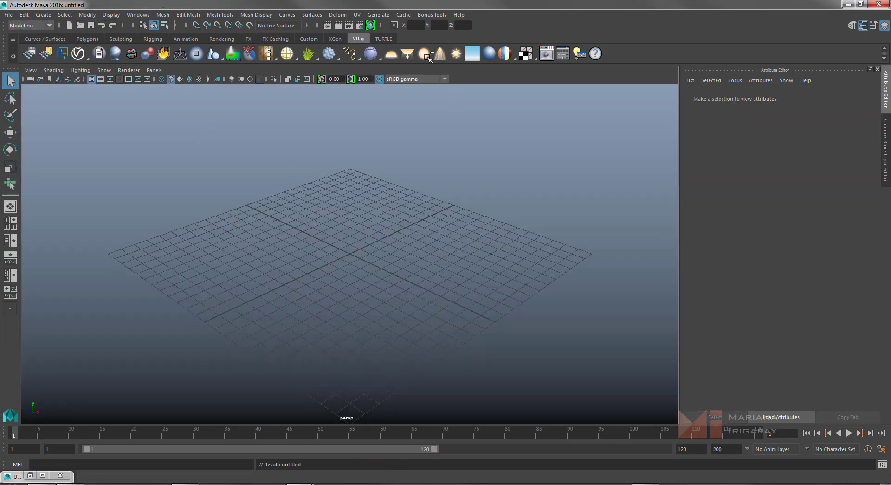
- Choose V-Ray as the renderer of the empty scene and close the render settings
{"action": "left_click", "coordinate": [360, 25]}
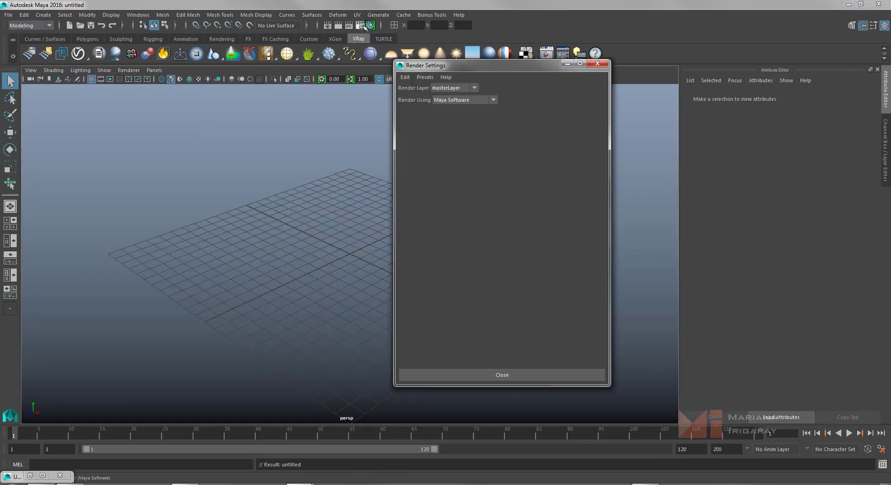
{"action": "left_click", "coordinate": [462, 100]}
{"action": "left_click", "coordinate": [465, 137]}
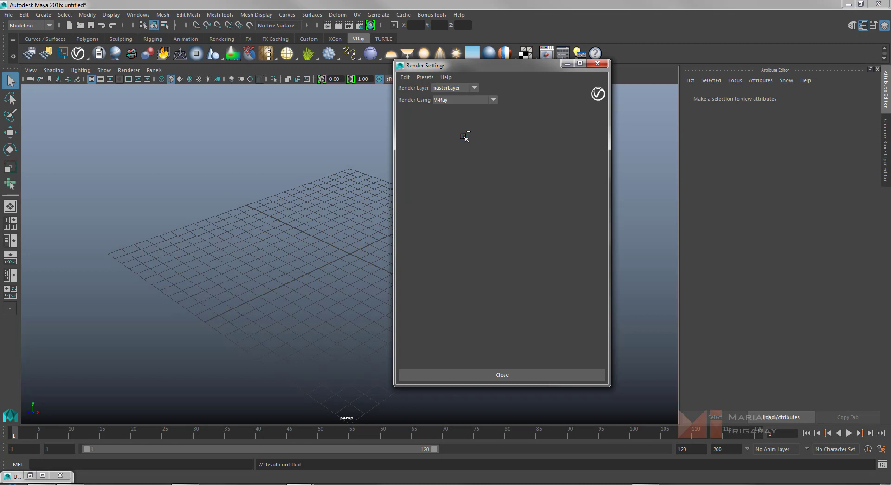
{"action": "left_click", "coordinate": [598, 63]}
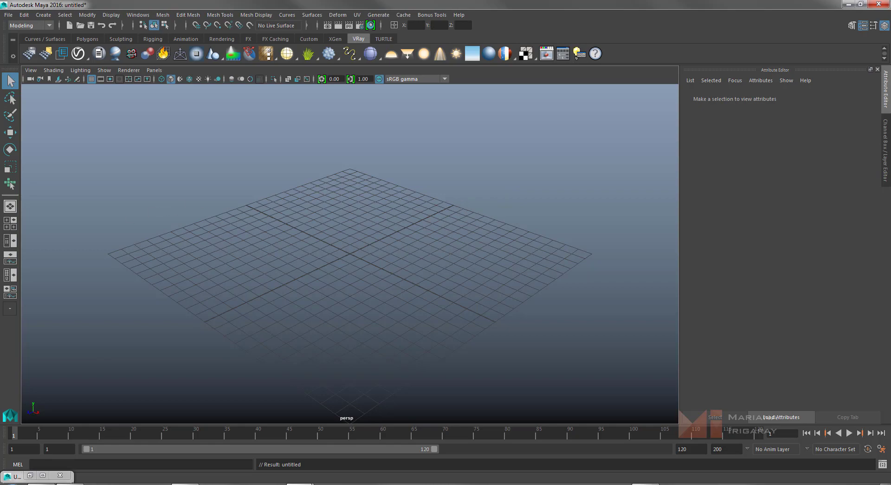
- Switch to a freshly started Maya session and set its renderer to V-Ray in the render settings
{"action": "left_click", "coordinate": [646, 484]}
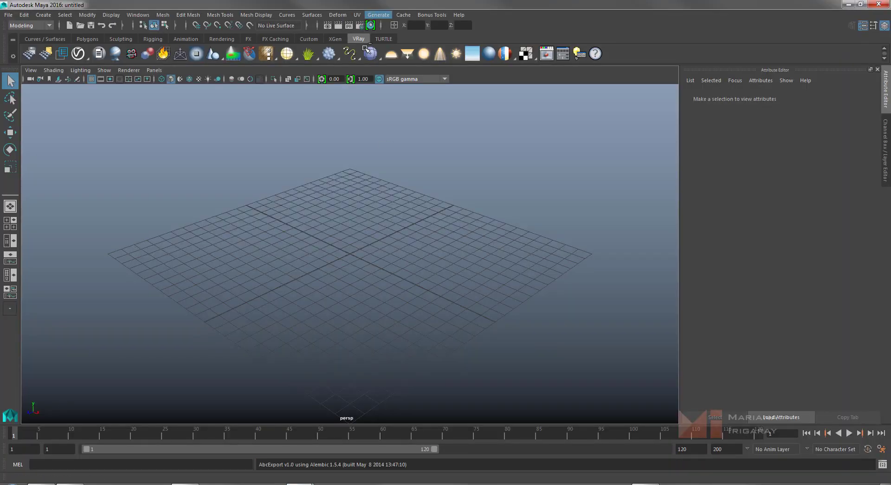
{"action": "left_click", "coordinate": [360, 26]}
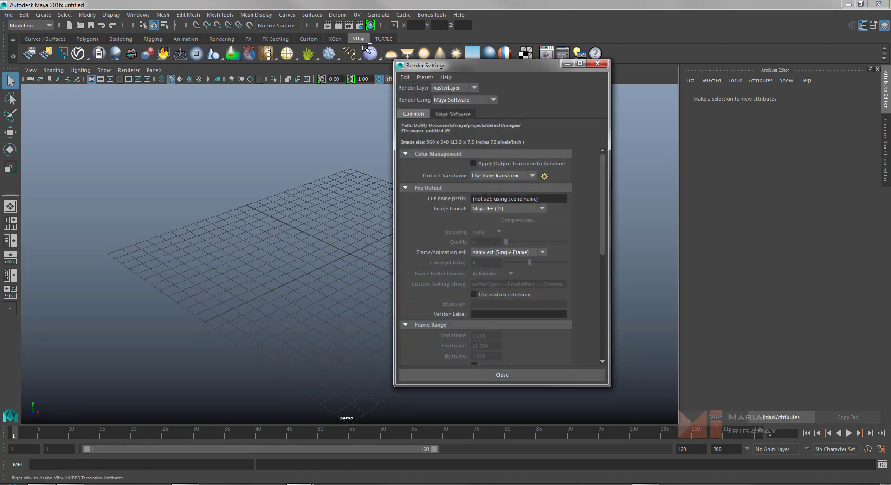
{"action": "left_click", "coordinate": [467, 100]}
{"action": "left_click", "coordinate": [466, 137]}
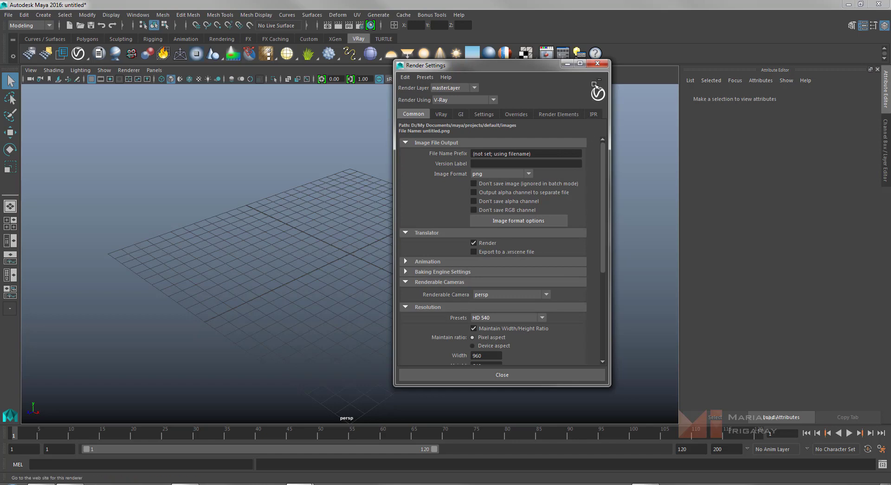
{"action": "left_click", "coordinate": [597, 63]}
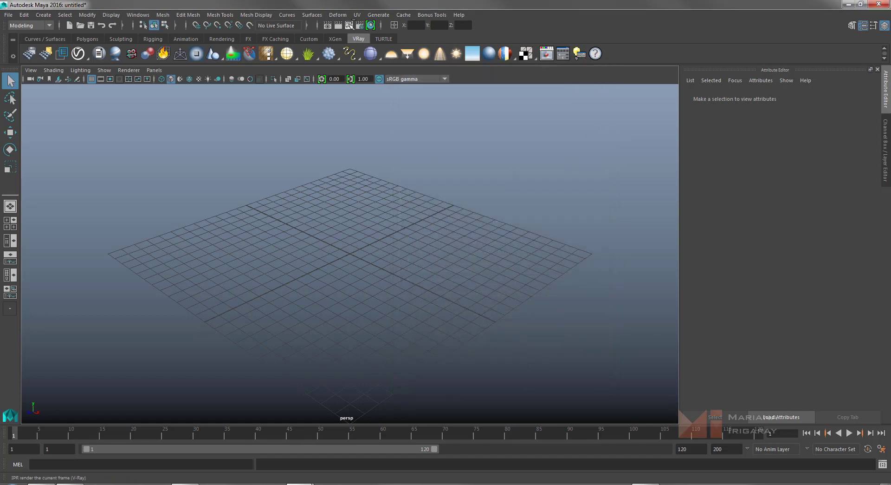
- Open Lata modelada_1.mb from the Desktop without saving the untitled scene
{"action": "left_click", "coordinate": [7, 13]}
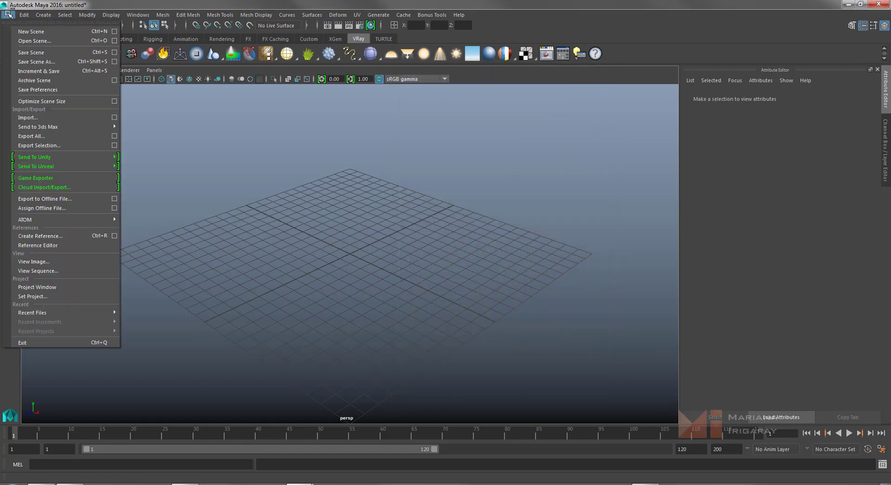
{"action": "left_click", "coordinate": [39, 41]}
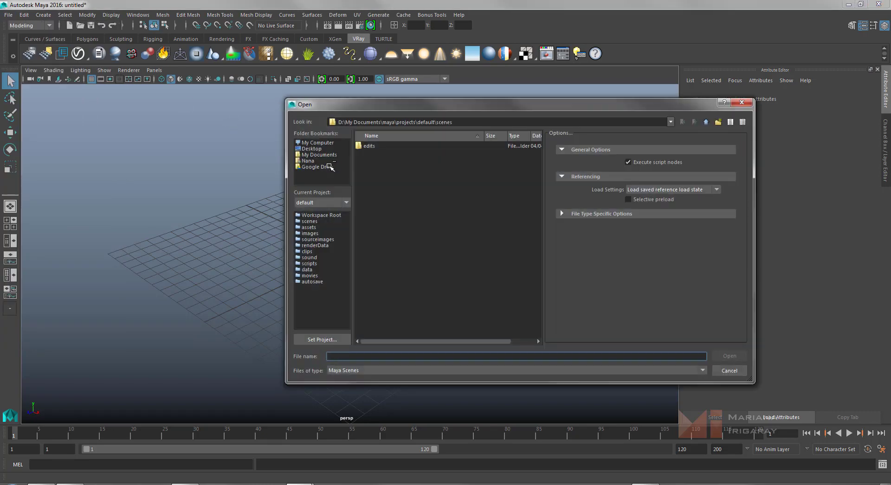
{"action": "left_click", "coordinate": [8, 15]}
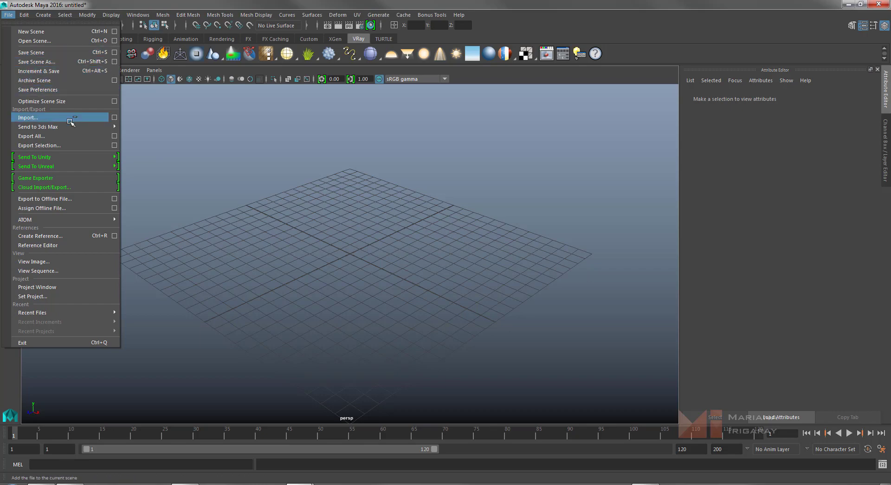
{"action": "left_click", "coordinate": [56, 41]}
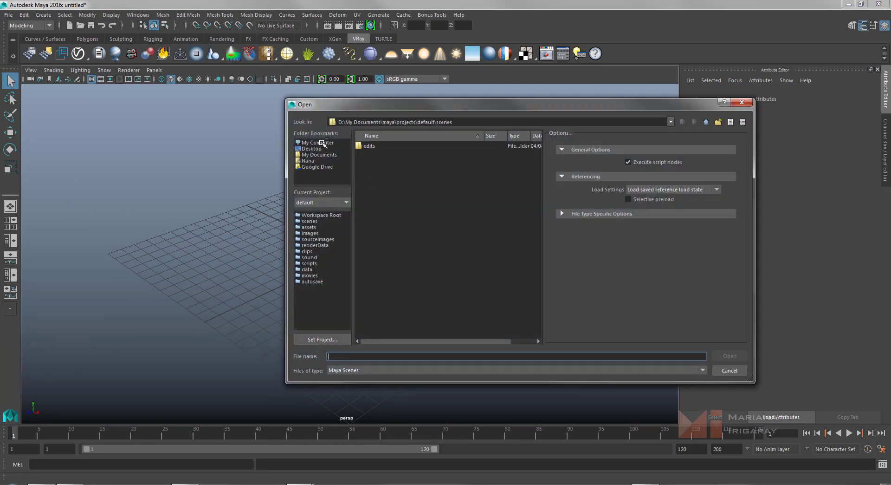
{"action": "left_click", "coordinate": [324, 143]}
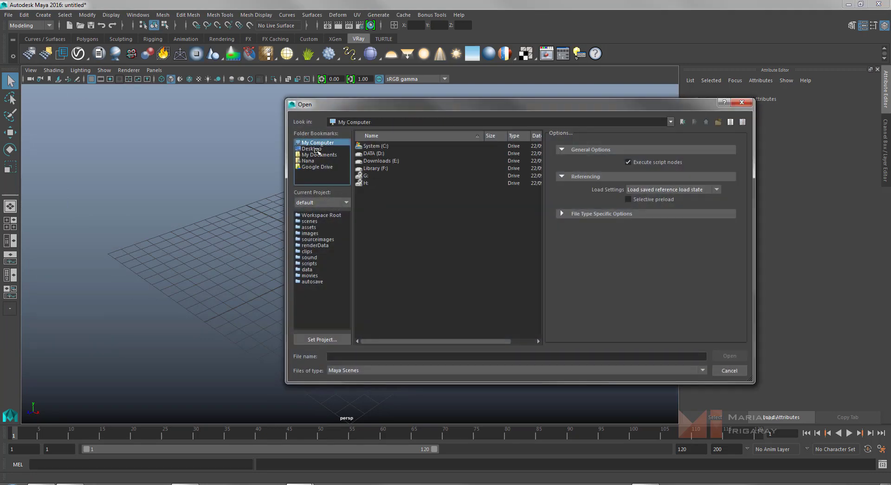
{"action": "left_click", "coordinate": [318, 150]}
{"action": "left_click", "coordinate": [396, 235]}
{"action": "left_click", "coordinate": [395, 227]}
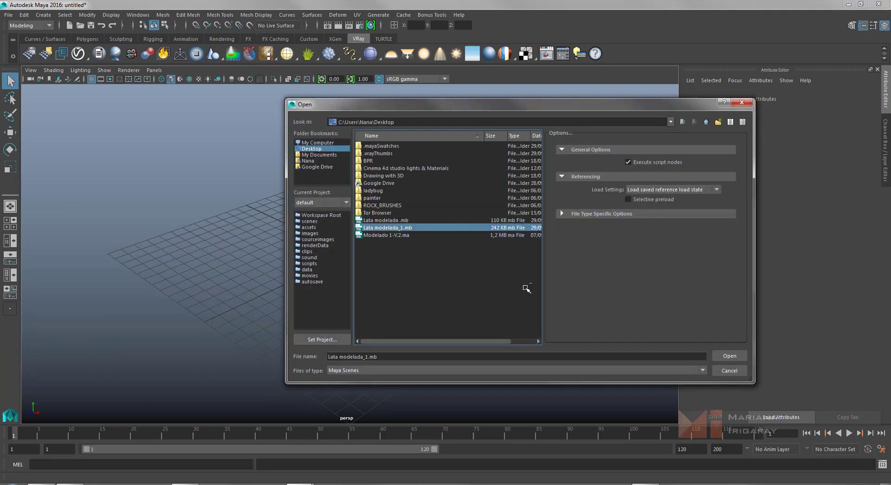
{"action": "left_click", "coordinate": [729, 356]}
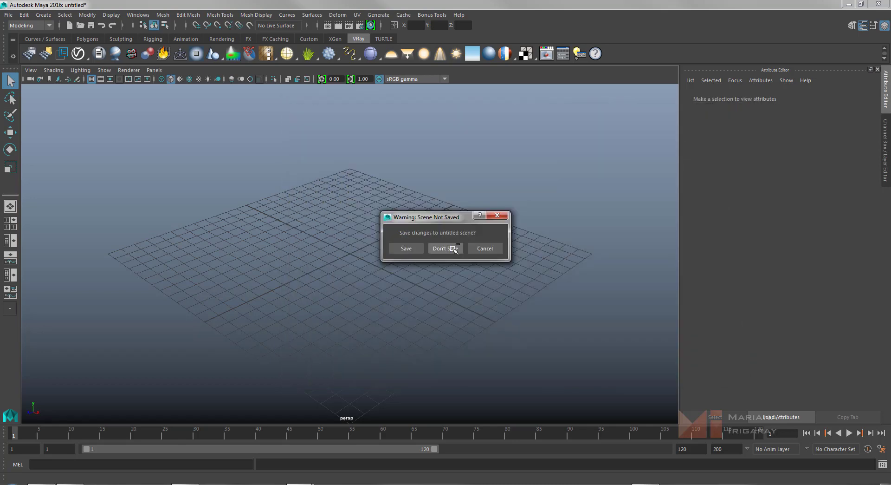
{"action": "left_click", "coordinate": [447, 247]}
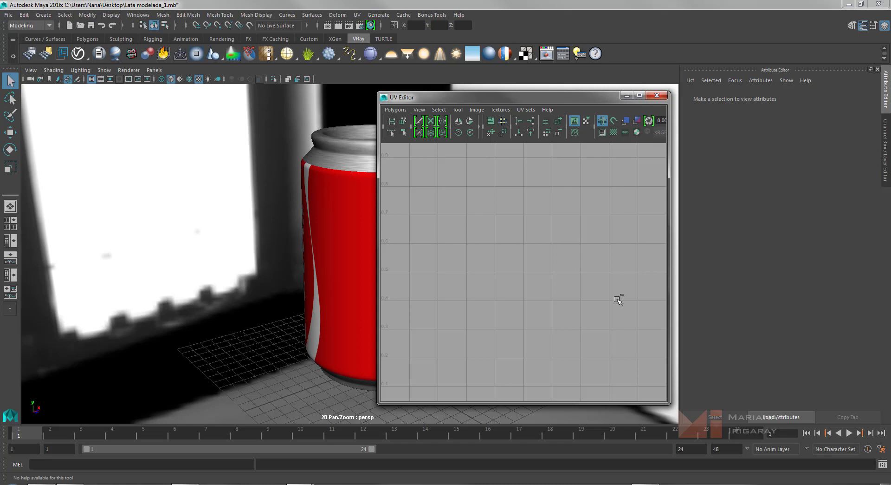
- Select the can and examine its UV layout over the label texture in the UV Editor
{"action": "key", "text": "space"}
{"action": "left_click_drag", "start_coordinate": [615, 300], "coordinate": [611, 302]}
{"action": "scroll", "coordinate": [625, 297], "scroll_direction": "down", "scroll_amount": 5}
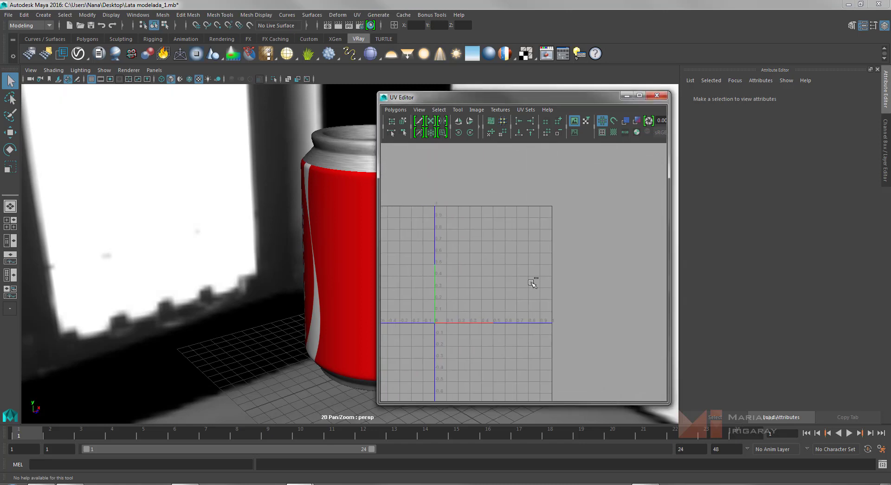
{"action": "left_click", "coordinate": [337, 234]}
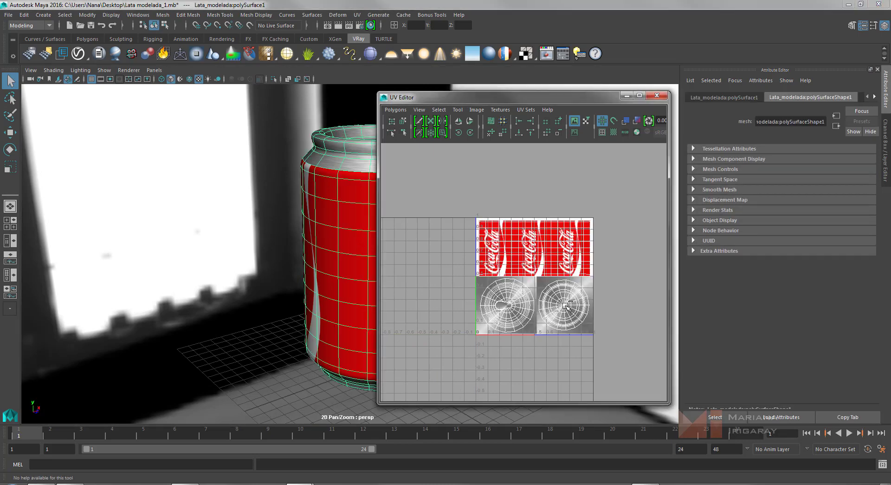
{"action": "scroll", "coordinate": [567, 305], "scroll_direction": "up", "scroll_amount": 3}
{"action": "scroll", "coordinate": [611, 308], "scroll_direction": "up", "scroll_amount": 3}
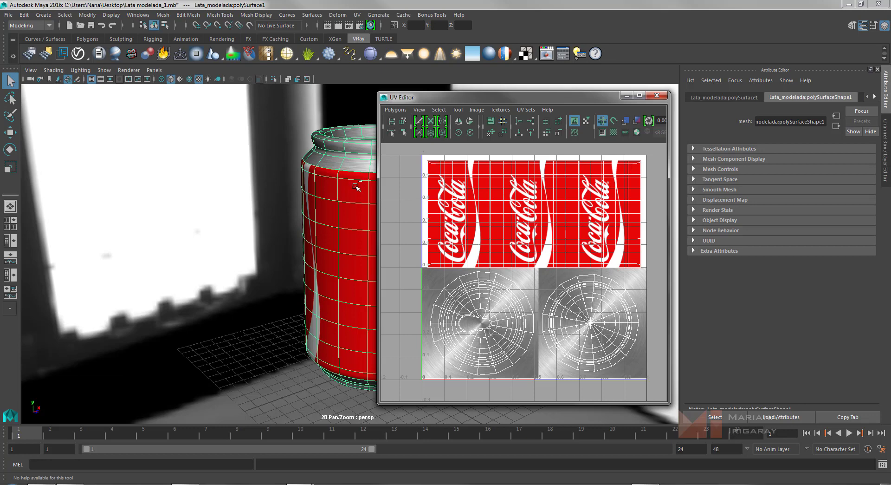
- Compare the can's UVs with the texture image dimmed and hidden, and close the UV Editor
{"action": "left_click", "coordinate": [575, 121]}
{"action": "left_click", "coordinate": [576, 122]}
{"action": "left_click", "coordinate": [576, 133]}
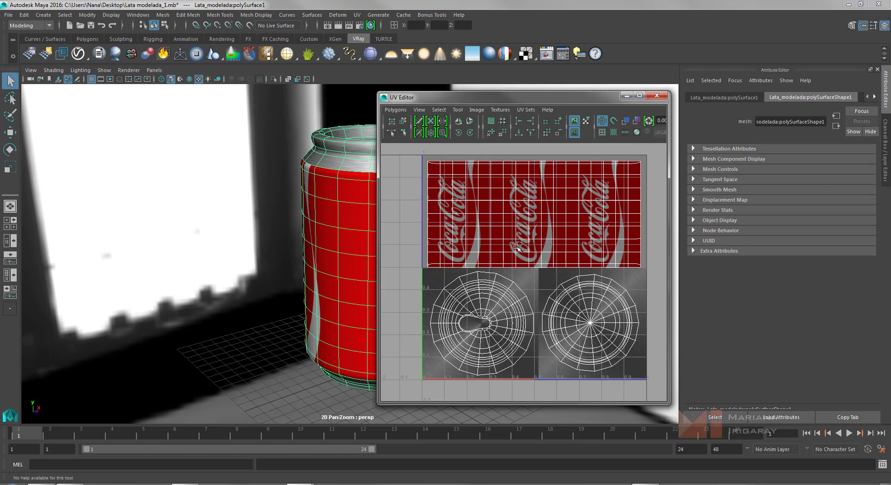
{"action": "left_click", "coordinate": [576, 121]}
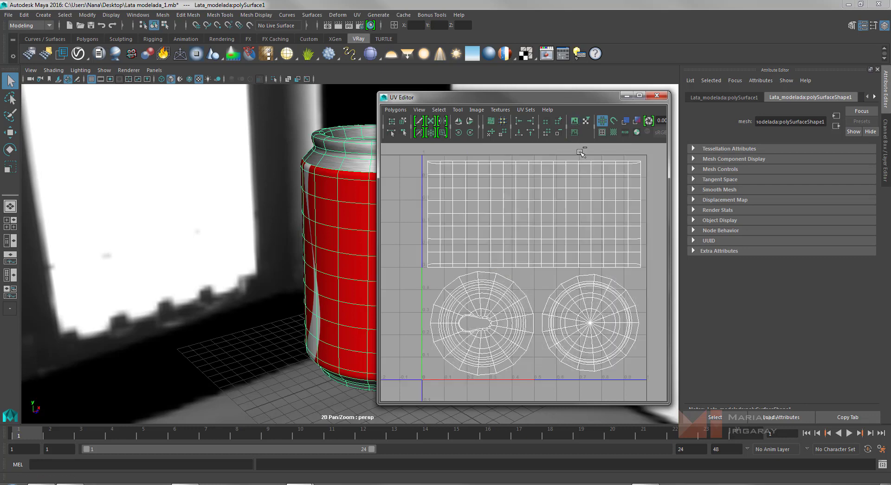
{"action": "left_click", "coordinate": [575, 121]}
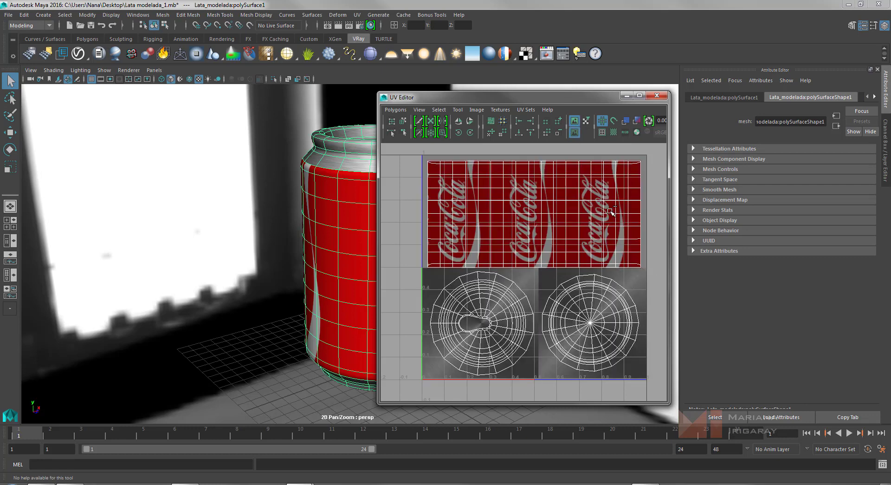
{"action": "left_click", "coordinate": [574, 121]}
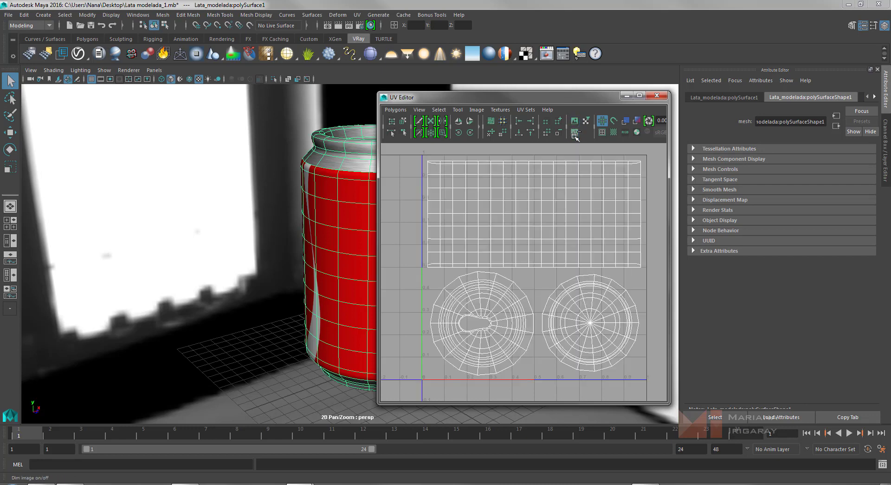
{"action": "left_click", "coordinate": [657, 95]}
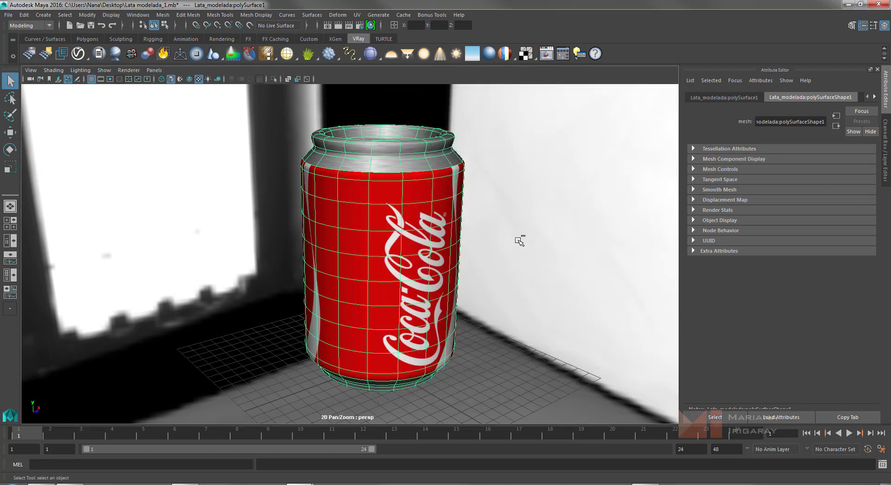
- Check the resolution options in the render settings and load a saved render settings preset
{"action": "left_click", "coordinate": [359, 25]}
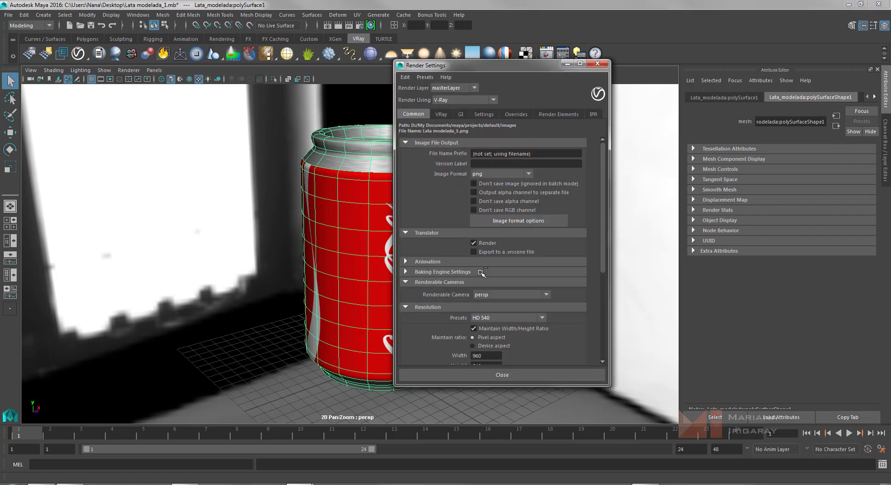
{"action": "left_click", "coordinate": [502, 317]}
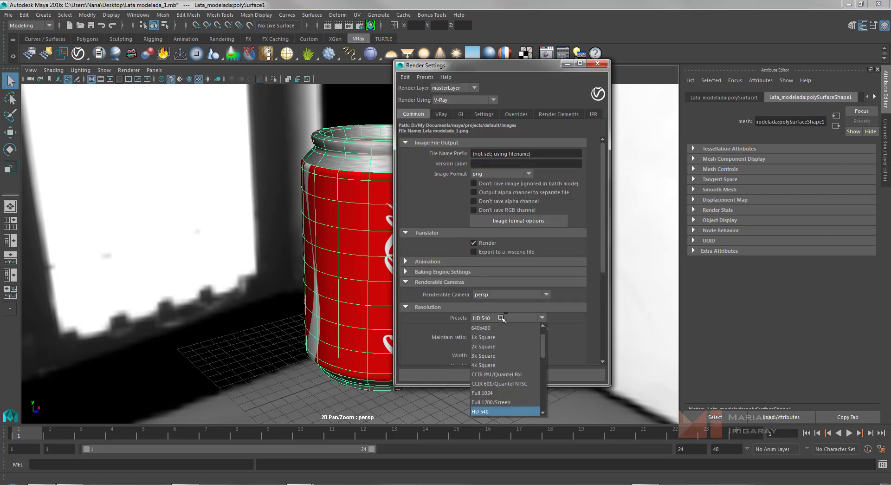
{"action": "left_click", "coordinate": [502, 318]}
{"action": "scroll", "coordinate": [455, 263], "scroll_direction": "down", "scroll_amount": 3}
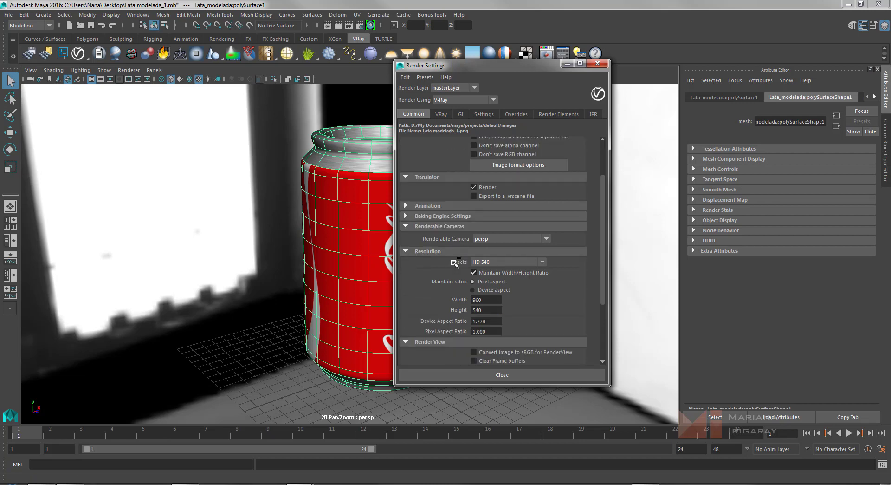
{"action": "scroll", "coordinate": [455, 262], "scroll_direction": "down", "scroll_amount": 4}
{"action": "scroll", "coordinate": [455, 263], "scroll_direction": "up", "scroll_amount": 5}
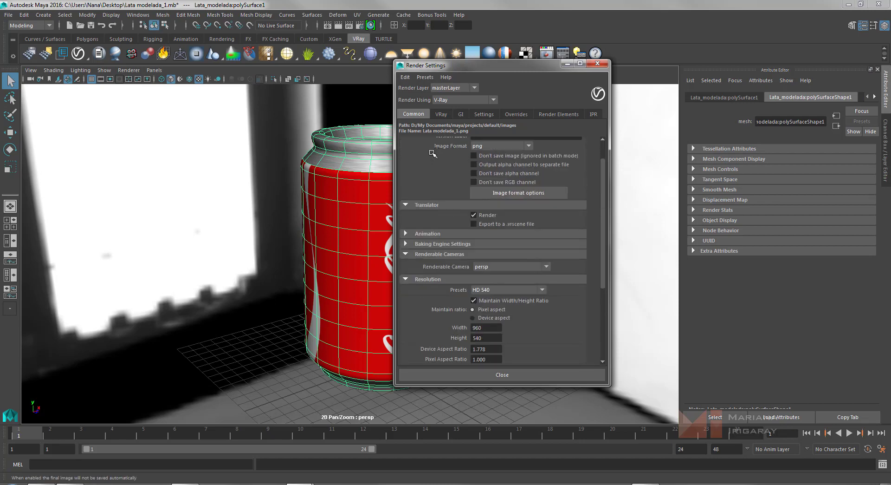
{"action": "left_click", "coordinate": [425, 77]}
{"action": "mouse_move", "coordinate": [492, 95]}
{"action": "left_click", "coordinate": [557, 95]}
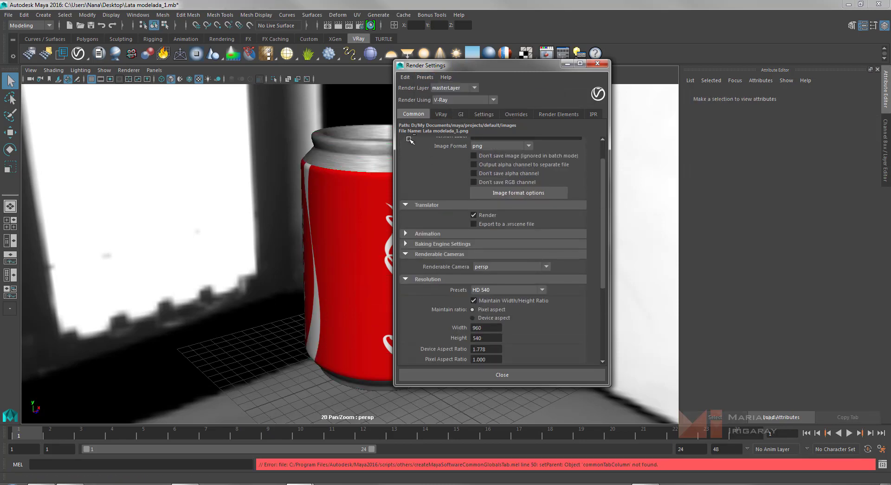
- Set the V-Ray image sampler type to Adaptive subdivision and the AA filter type to Area
{"action": "left_click", "coordinate": [442, 115]}
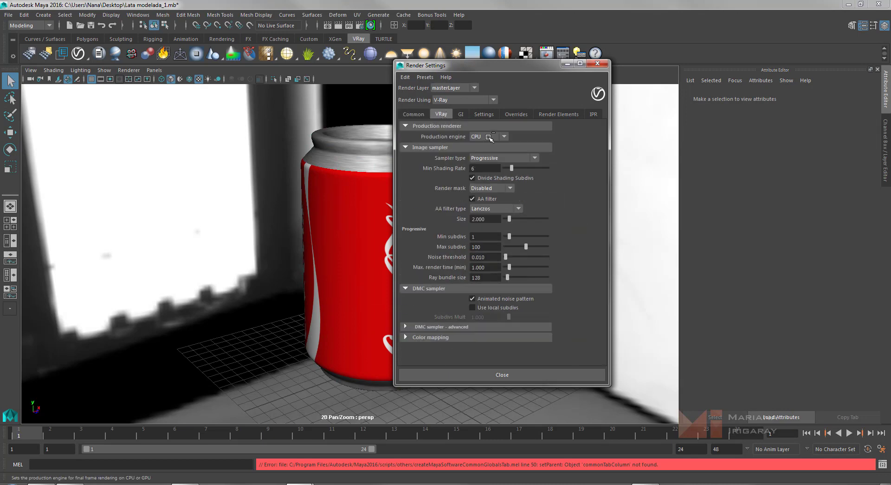
{"action": "left_click", "coordinate": [503, 158]}
{"action": "left_click", "coordinate": [504, 187]}
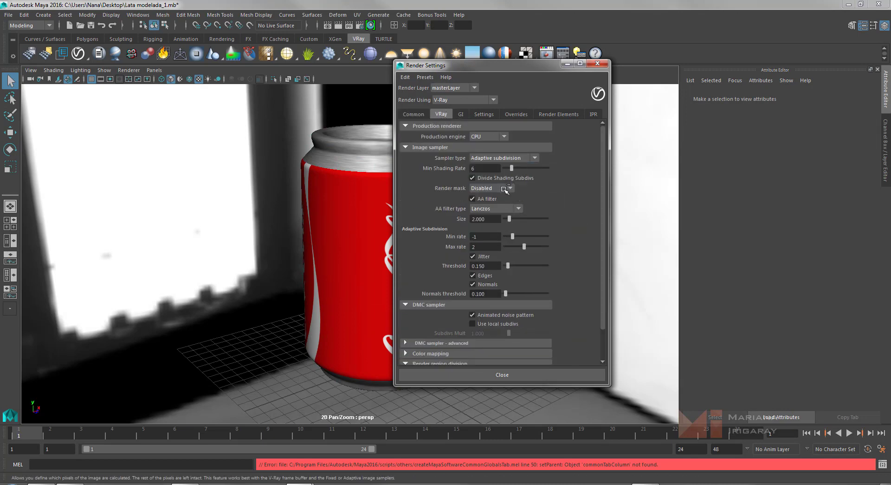
{"action": "left_click", "coordinate": [501, 208]}
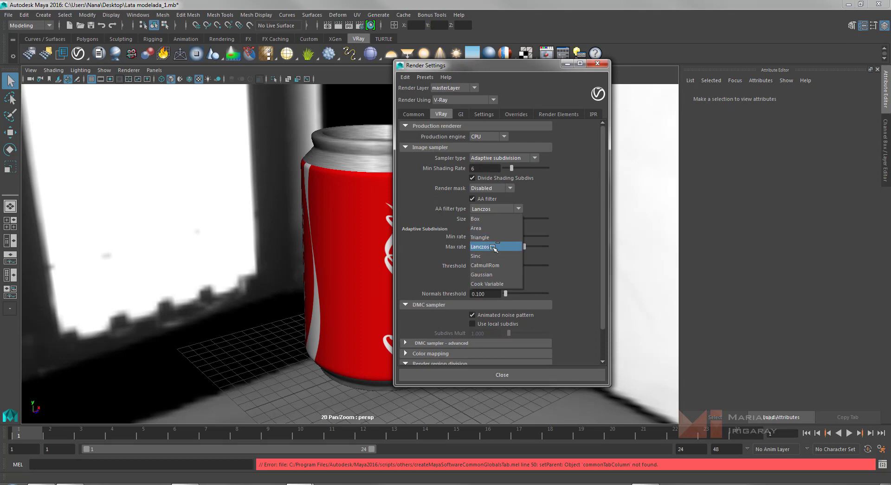
{"action": "left_click", "coordinate": [488, 228]}
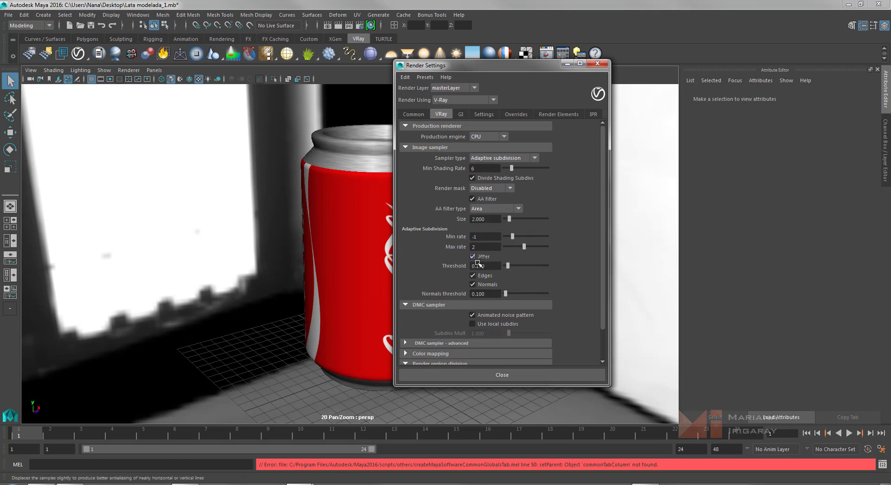
- Set the primary bounces GI engine to Irradiance map and close the render settings
{"action": "left_click", "coordinate": [462, 113]}
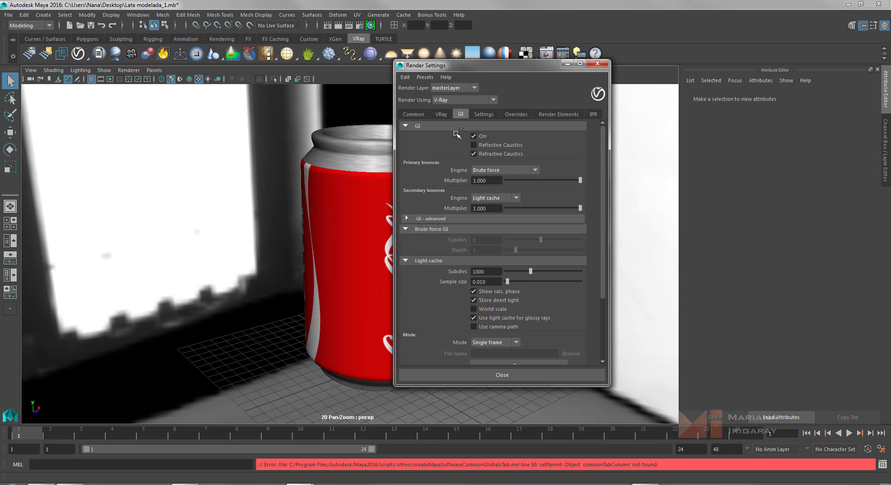
{"action": "left_click", "coordinate": [501, 170]}
{"action": "left_click", "coordinate": [496, 182]}
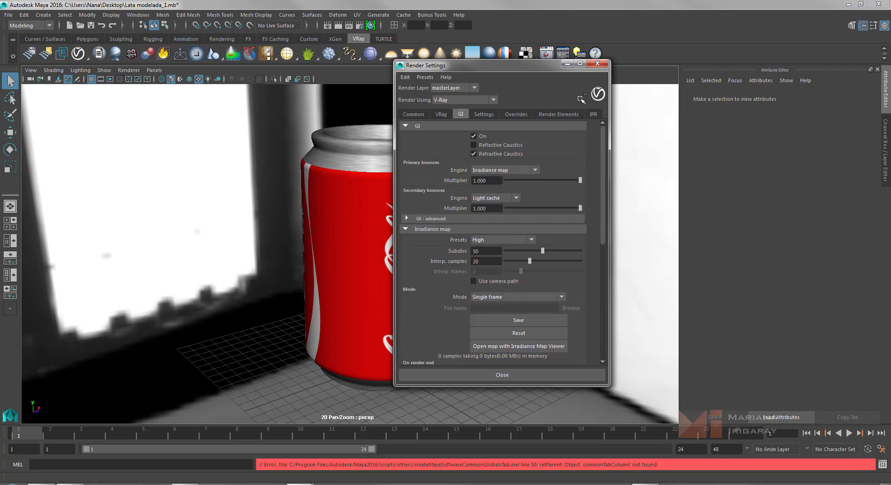
{"action": "left_click", "coordinate": [597, 63]}
- Select the dome light beneath the can by excluding surfaces from selection, and display its Options attributes
{"action": "left_click_drag", "start_coordinate": [504, 288], "coordinate": [487, 247], "text": "alt"}
{"action": "left_click", "coordinate": [399, 298]}
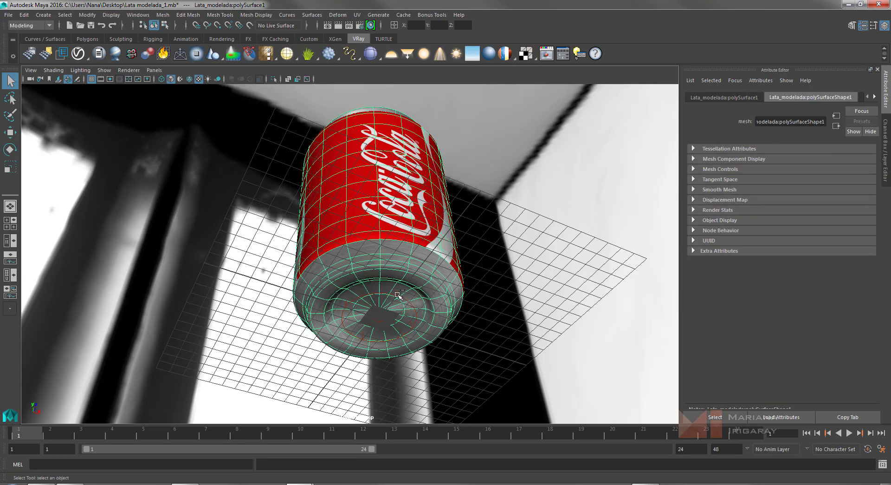
{"action": "left_click", "coordinate": [178, 25]}
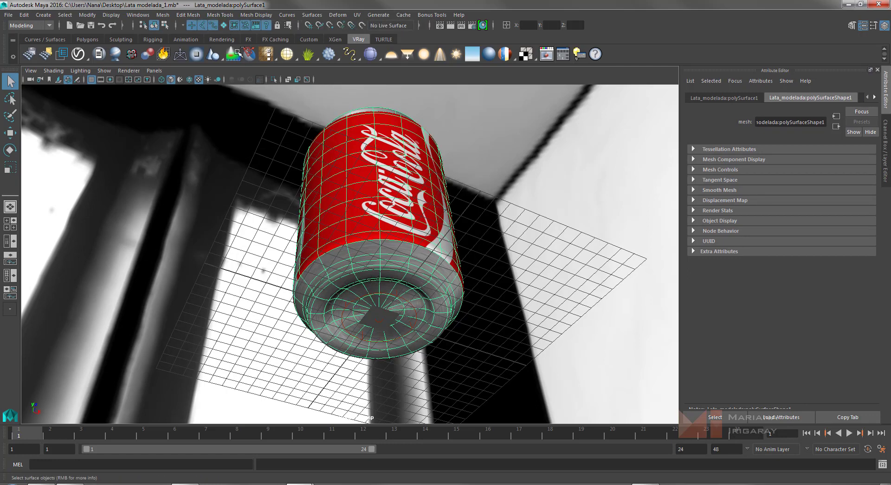
{"action": "left_click", "coordinate": [407, 300]}
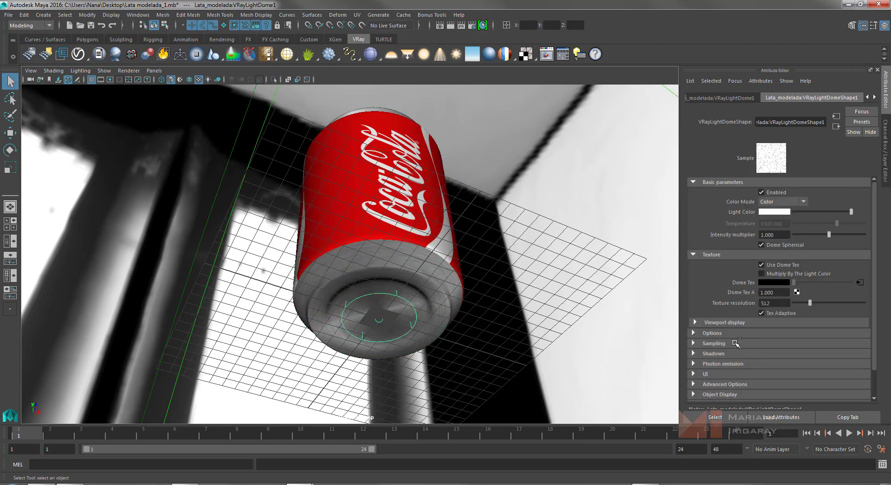
{"action": "left_click", "coordinate": [710, 333]}
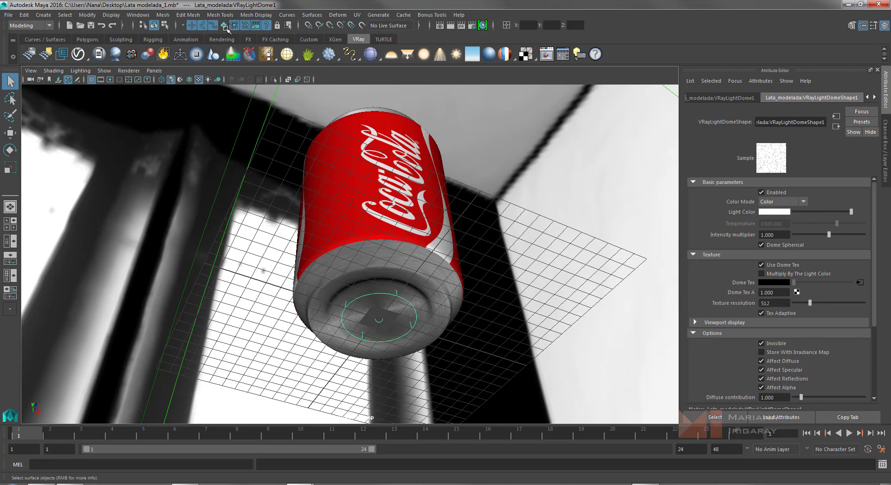
{"action": "left_click_drag", "start_coordinate": [528, 177], "coordinate": [529, 229], "text": "alt"}
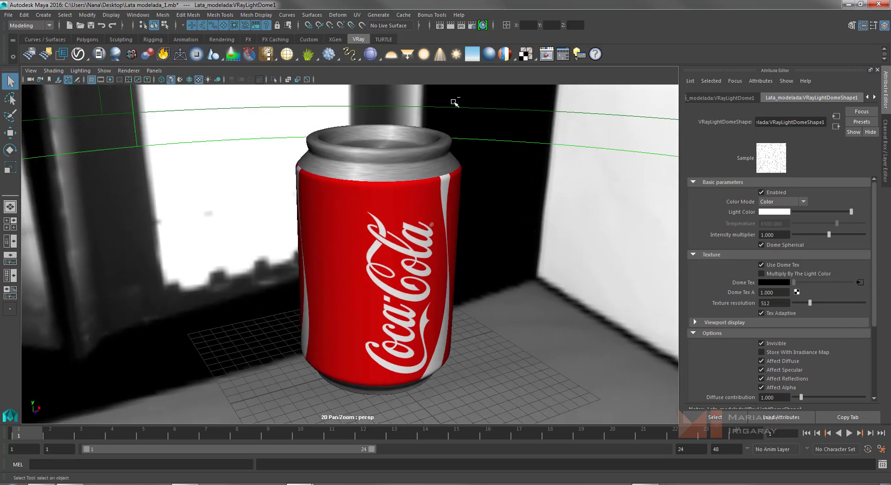